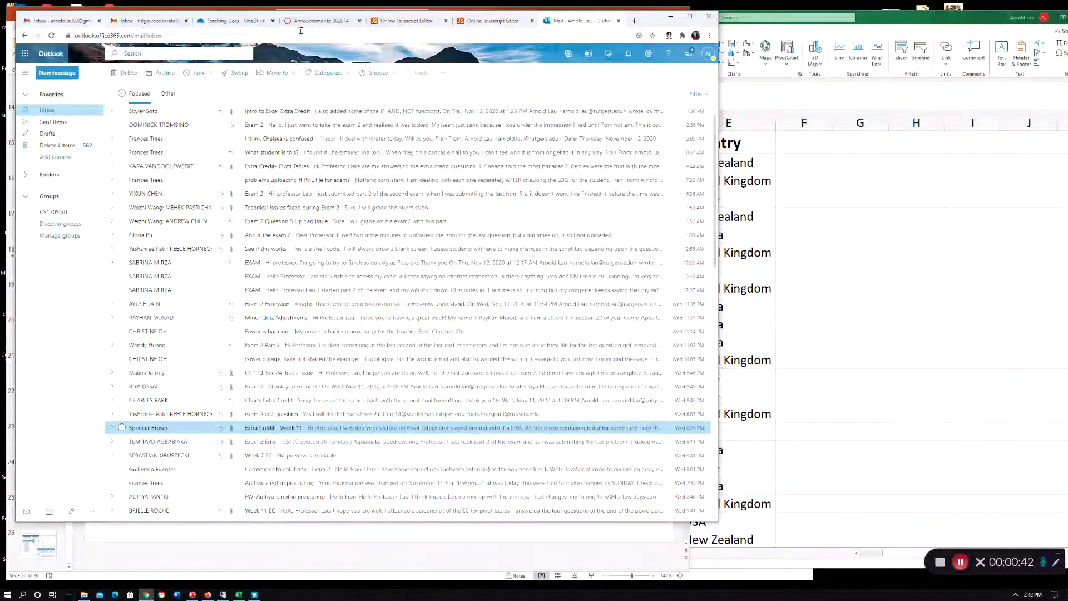
# Step: Locate SS4-VegetablesEmpty.xlsx under Week 11 in the course's Canvas modules, and minimize the browser
pyautogui.click(322, 21)
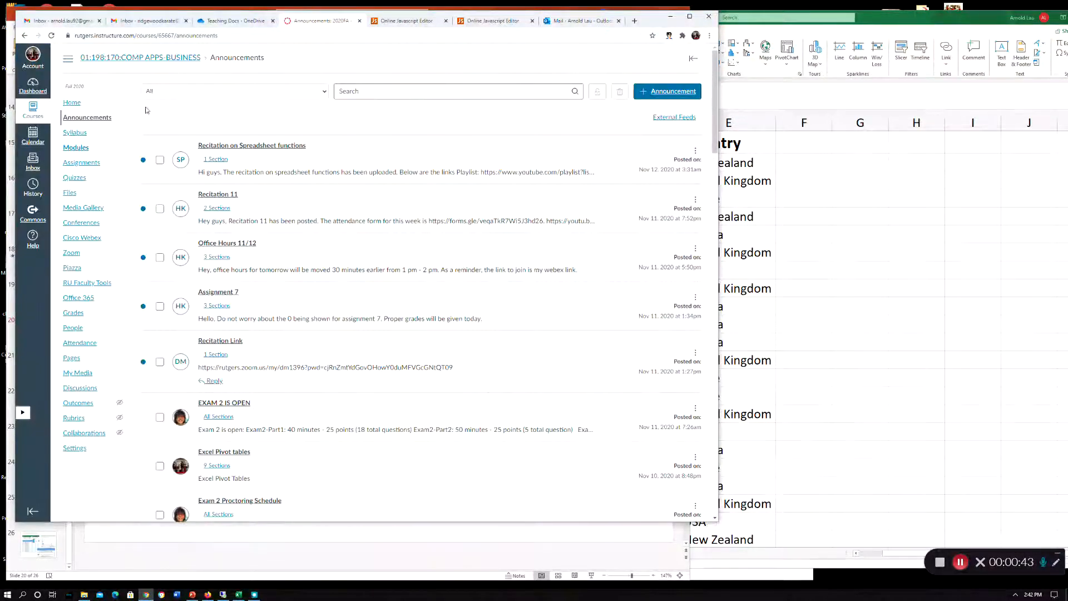
pyautogui.click(75, 147)
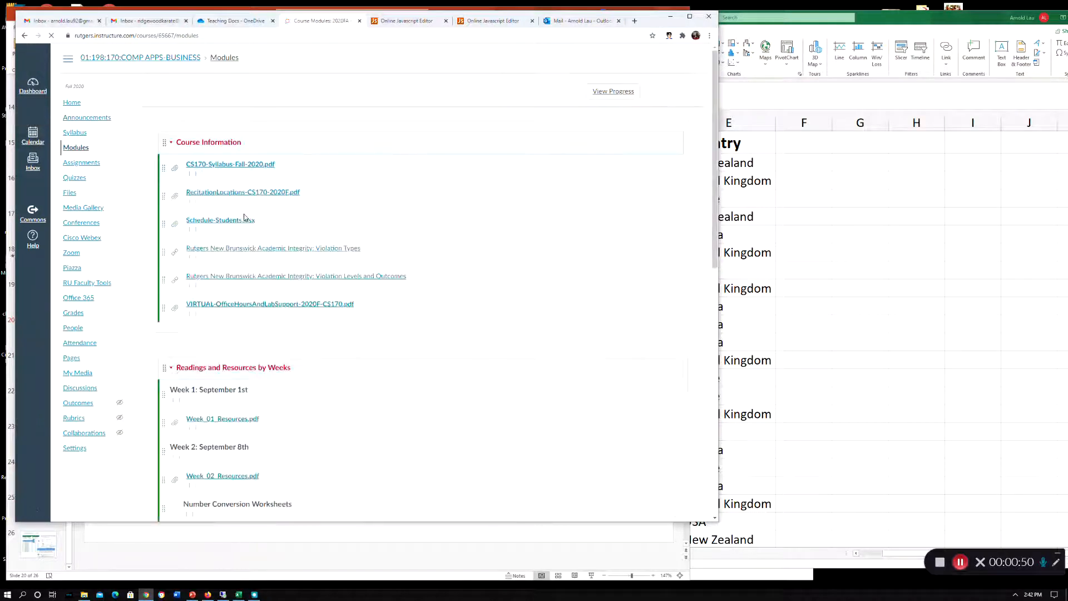
pyautogui.scroll(-10, 289, 258)
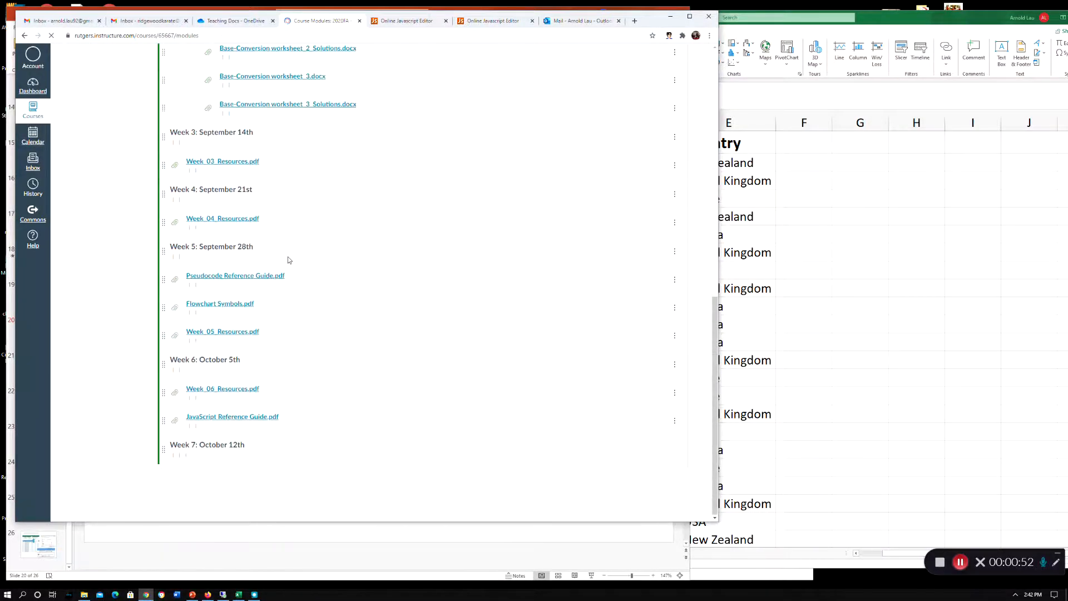
pyautogui.scroll(-5, 289, 260)
pyautogui.scroll(-3, 288, 260)
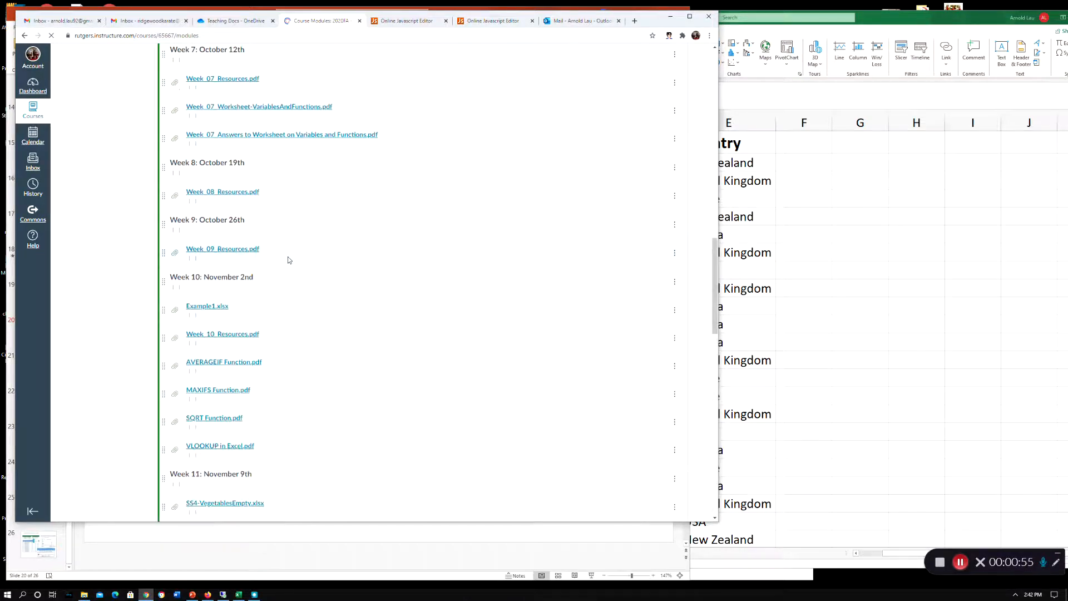
pyautogui.scroll(-3, 289, 260)
pyautogui.scroll(-2, 288, 259)
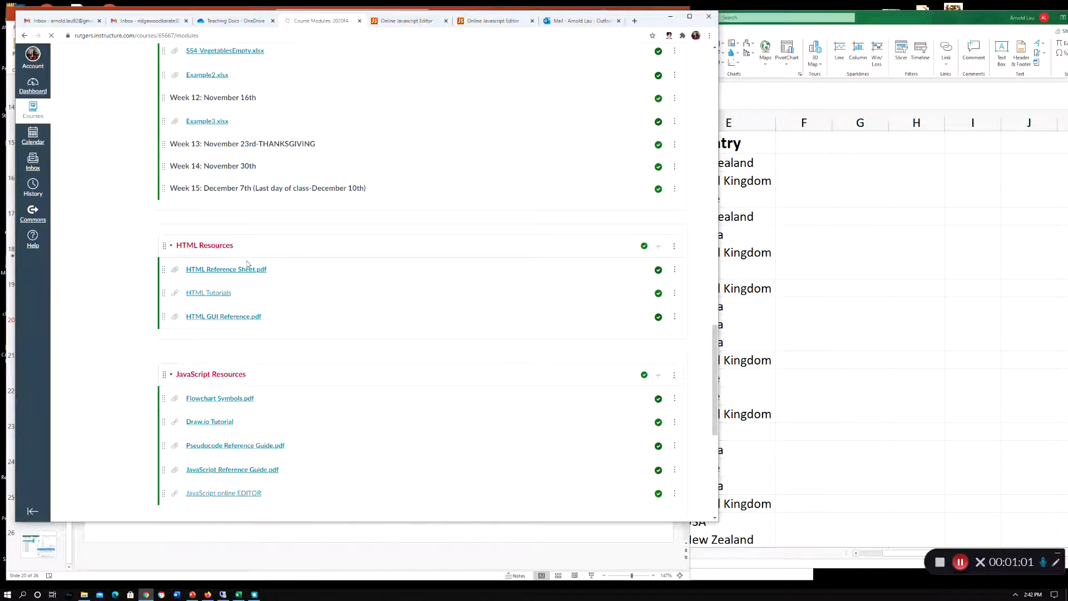
pyautogui.scroll(4, 247, 264)
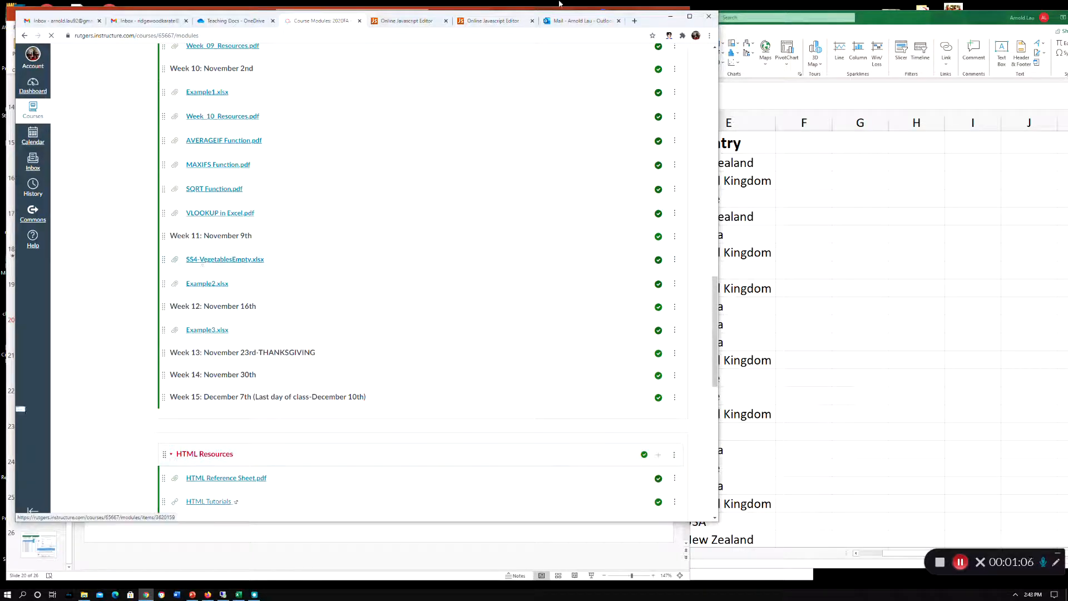
pyautogui.click(671, 16)
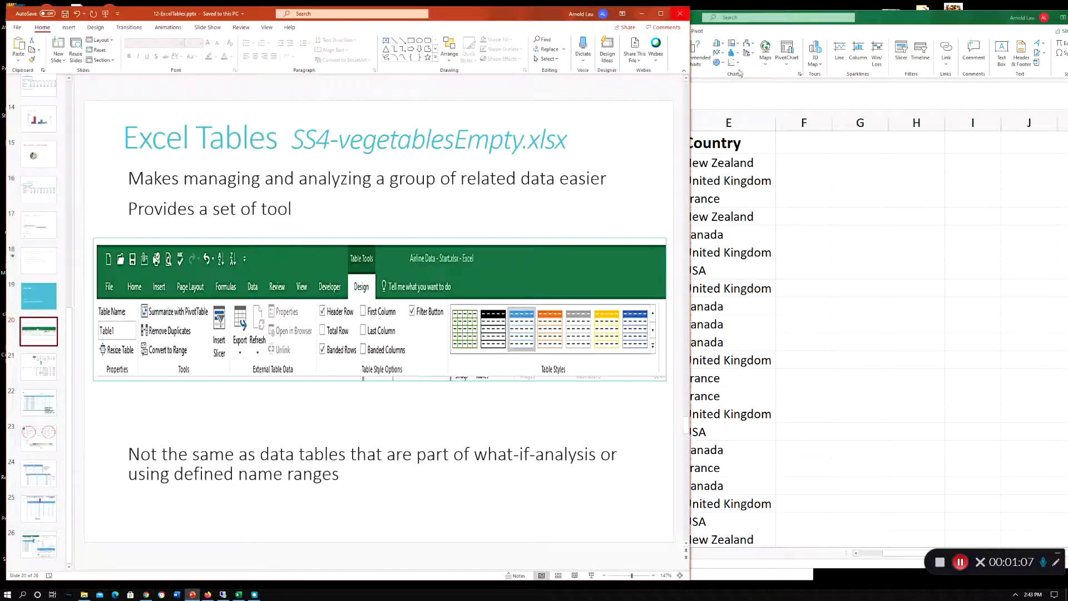
# Step: Switch to the SS4-VegetablesEmpty workbook in Excel and convert its data range into a table with headers
pyautogui.click(847, 195)
pyautogui.click(483, 235)
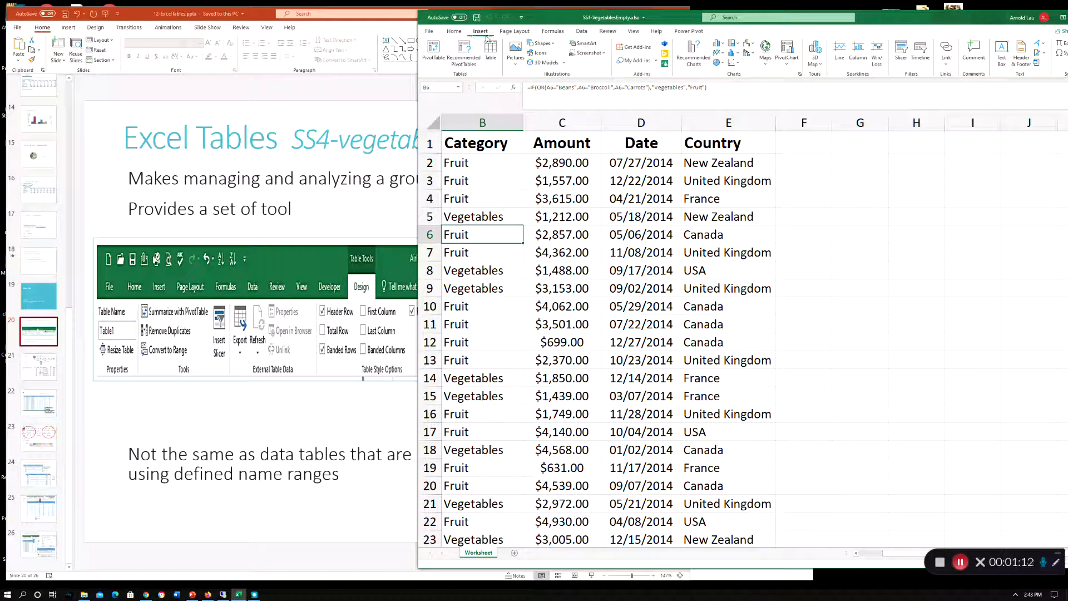
pyautogui.click(492, 54)
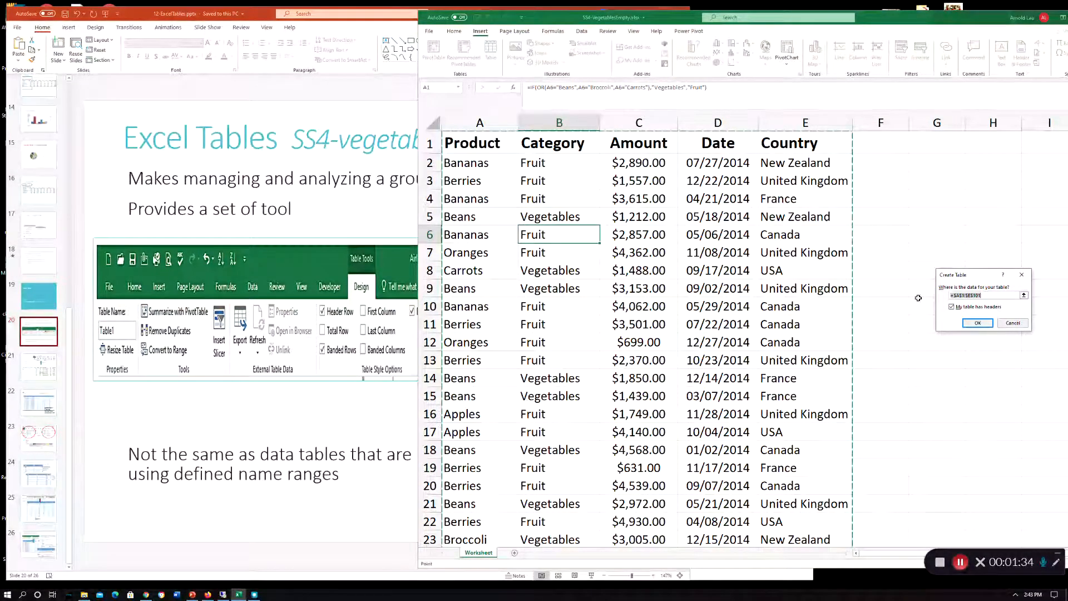
pyautogui.click(966, 325)
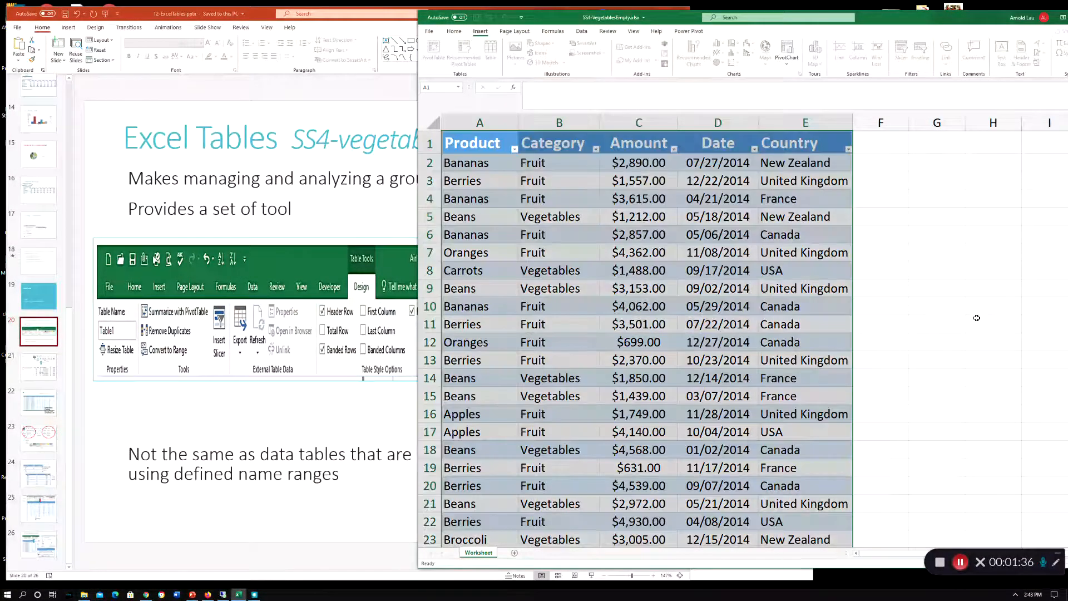
pyautogui.click(885, 214)
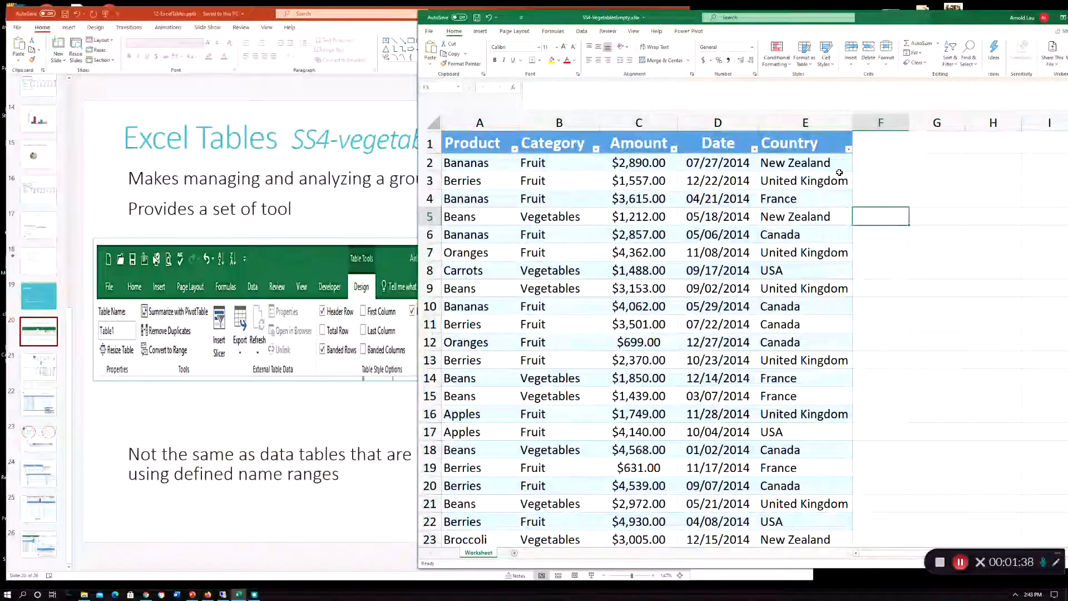
# Step: Reposition the workbook window to show its full width and apply the light green banded style to the table
pyautogui.click(691, 270)
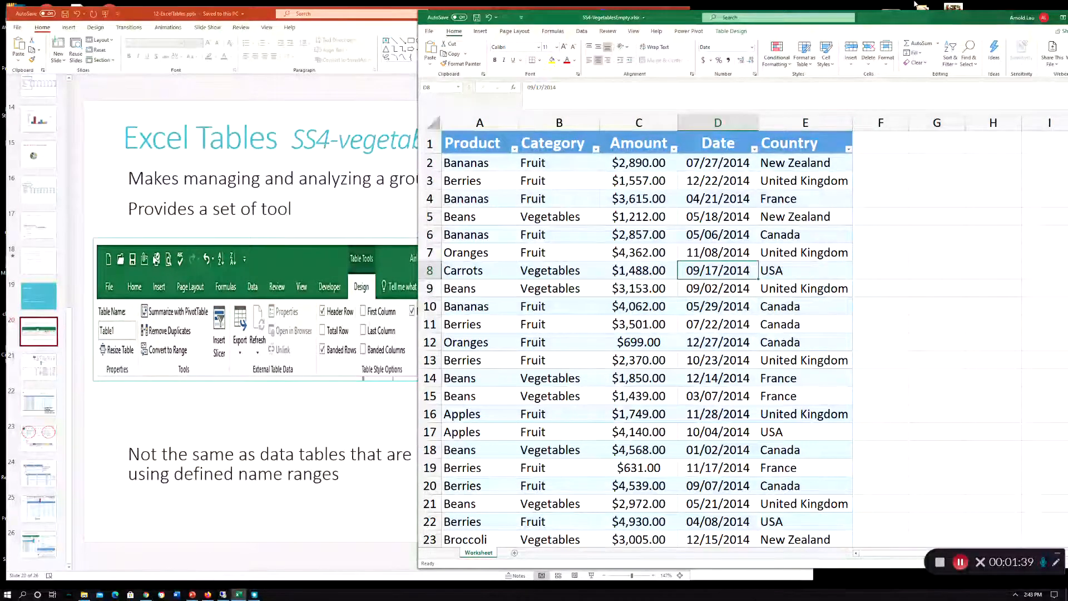
pyautogui.moveTo(913, 18); pyautogui.dragTo(800, 33)
pyautogui.click(465, 251)
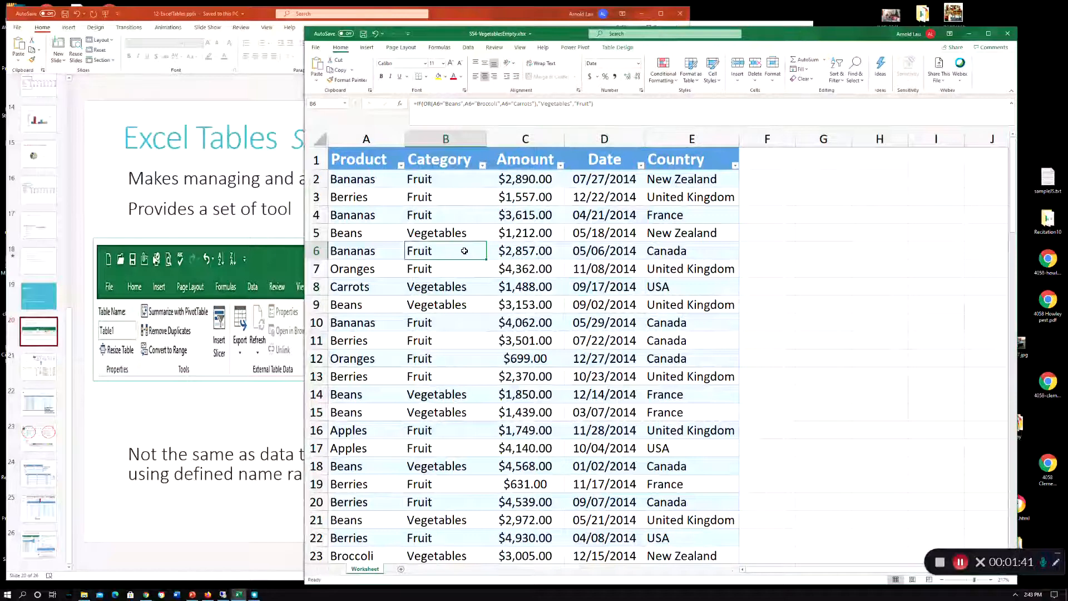
pyautogui.click(629, 49)
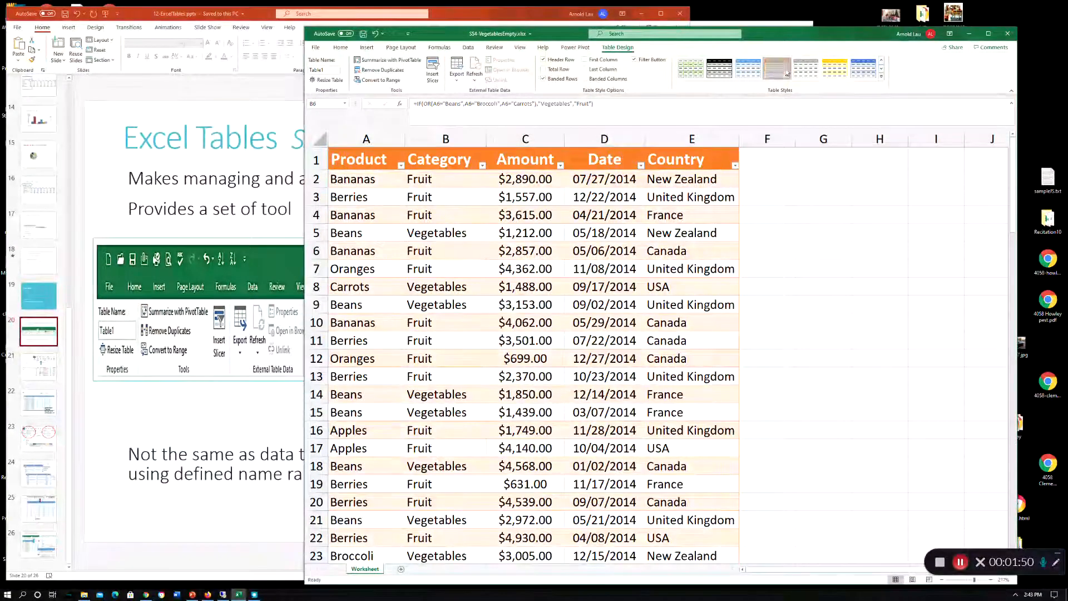
pyautogui.click(843, 73)
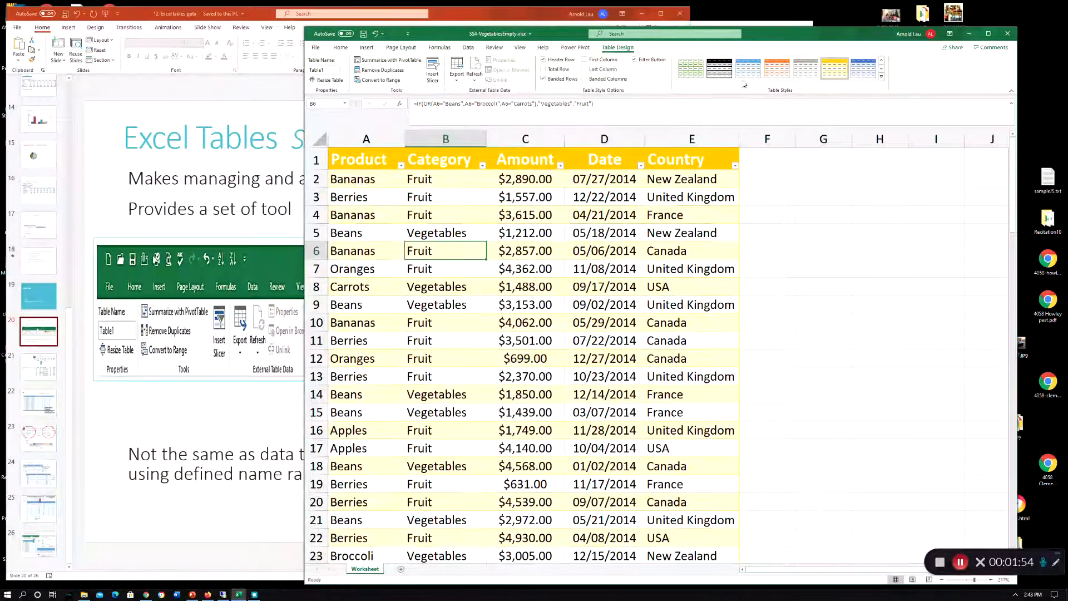
pyautogui.click(718, 70)
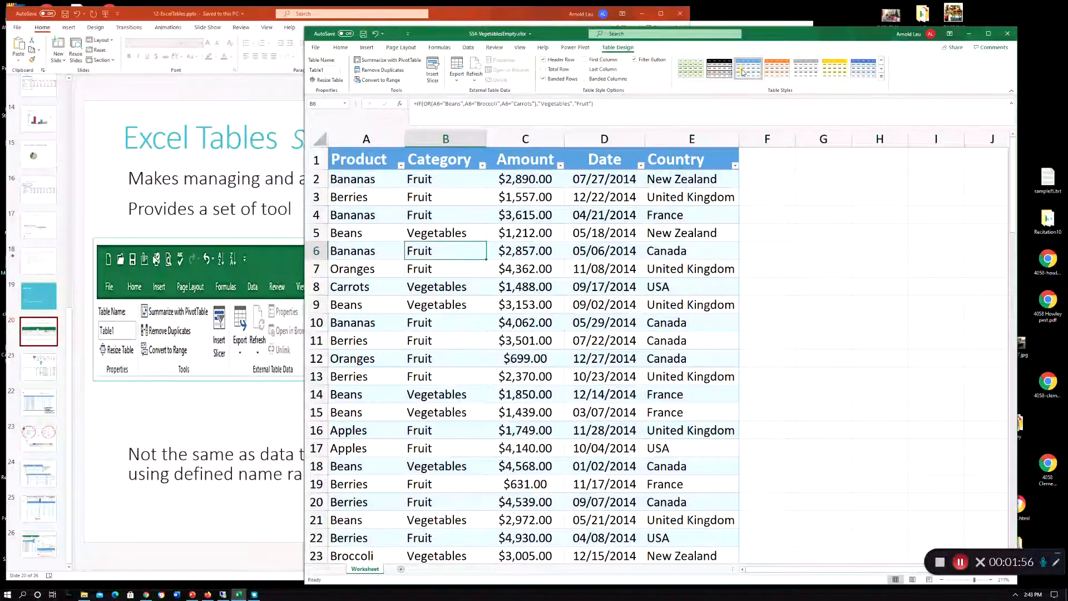
pyautogui.click(689, 70)
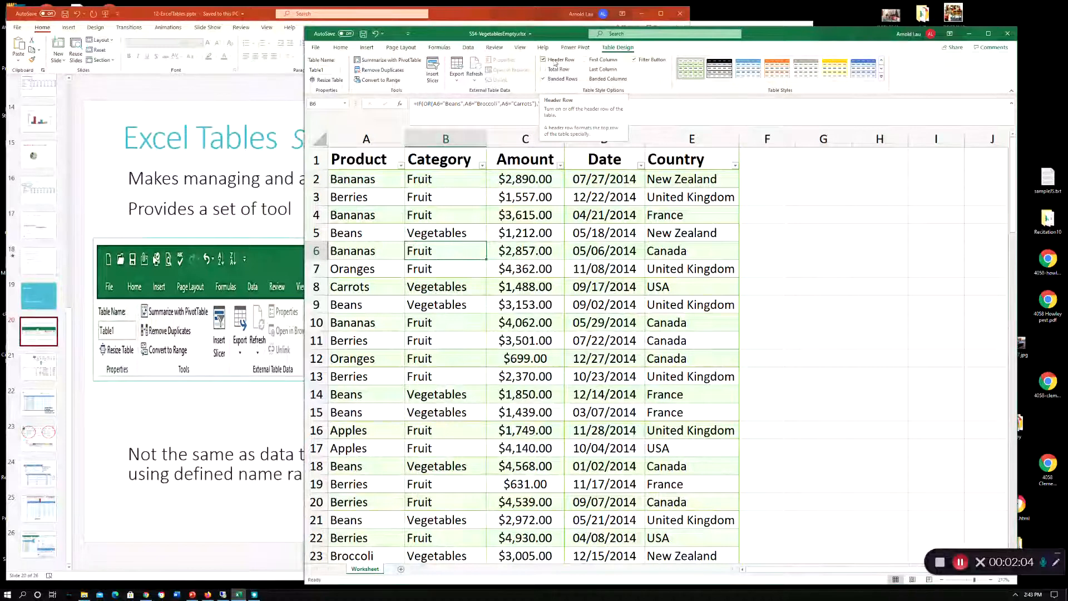
# Step: Turn the table's Banded Rows option off and back on to compare the row shading
pyautogui.click(545, 79)
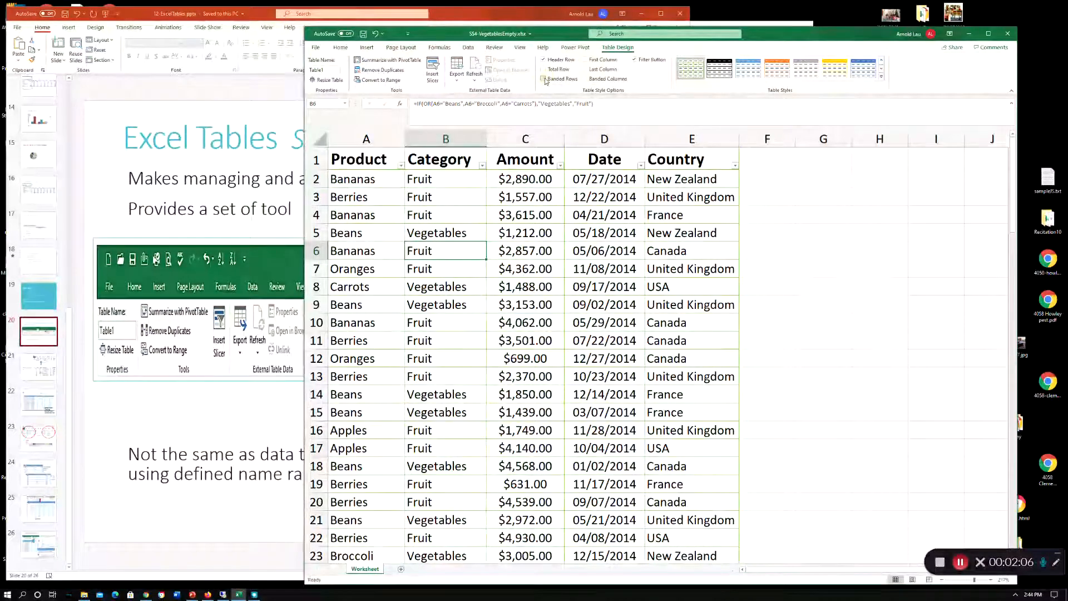
pyautogui.click(544, 80)
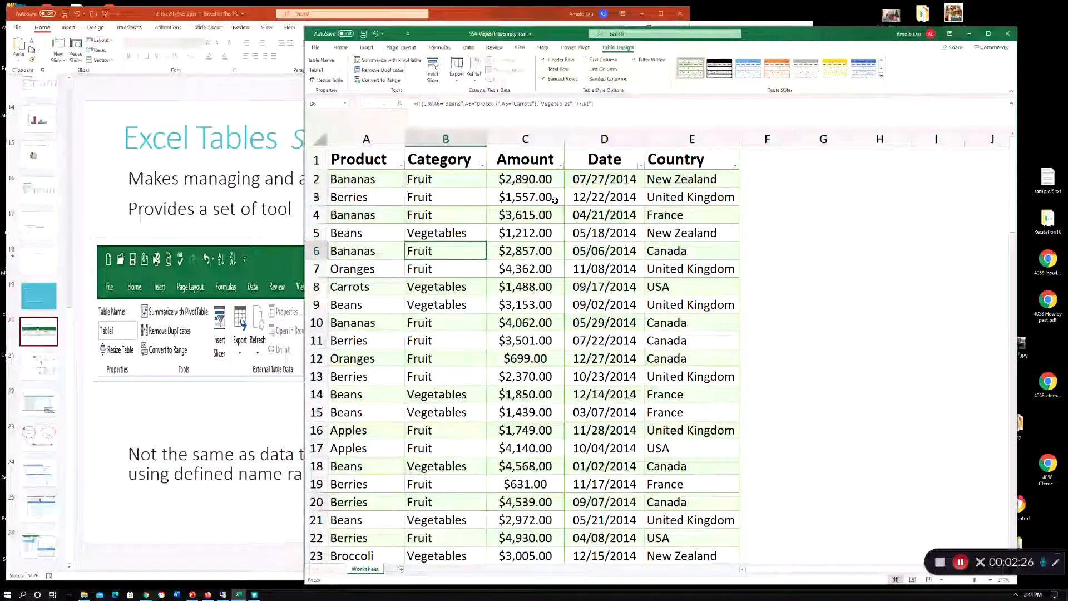
pyautogui.scroll(-1, 596, 239)
pyautogui.scroll(1, 596, 239)
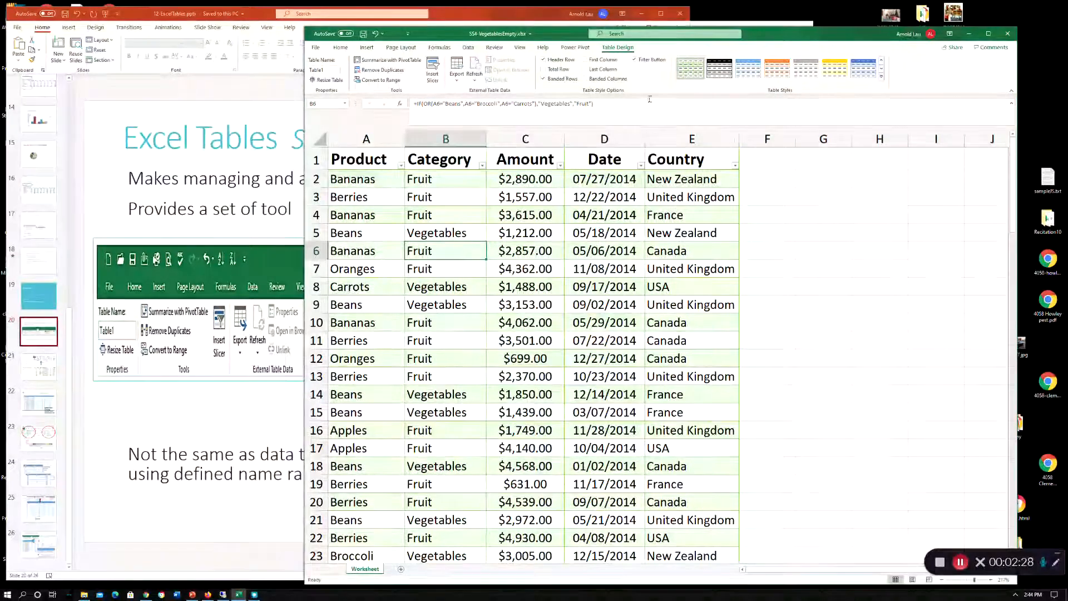
# Step: Try the First Column and Last Column emphasis options on the table, switching each one off again
pyautogui.click(585, 62)
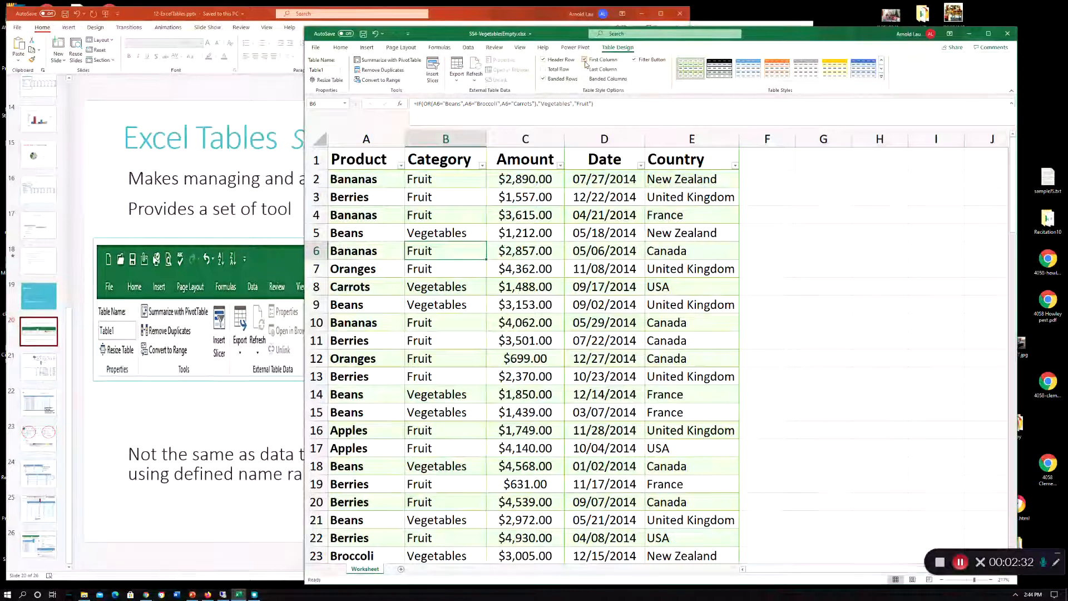
pyautogui.click(586, 62)
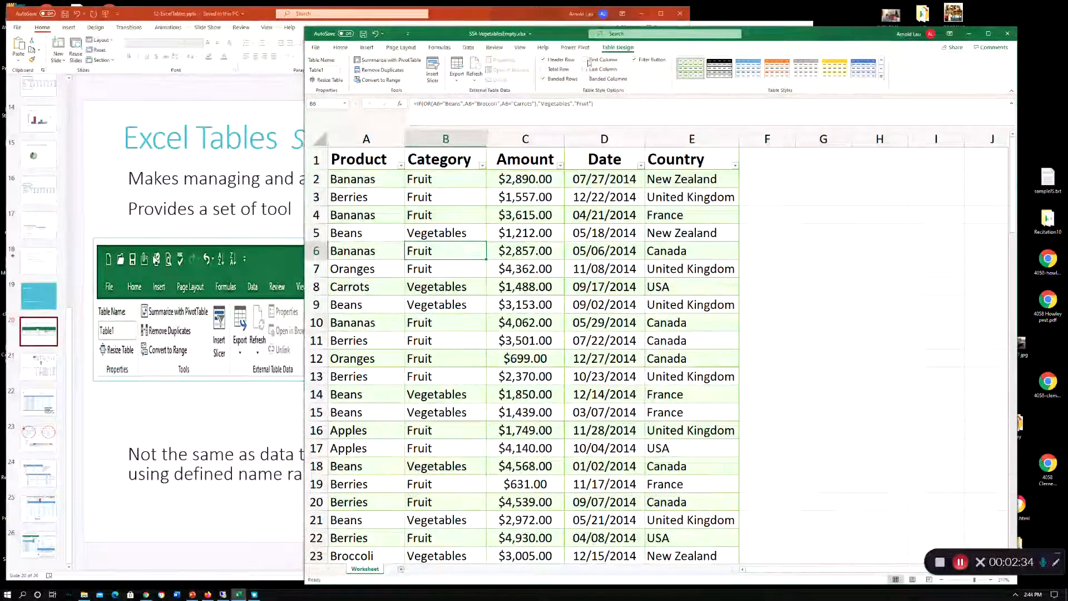
pyautogui.click(585, 69)
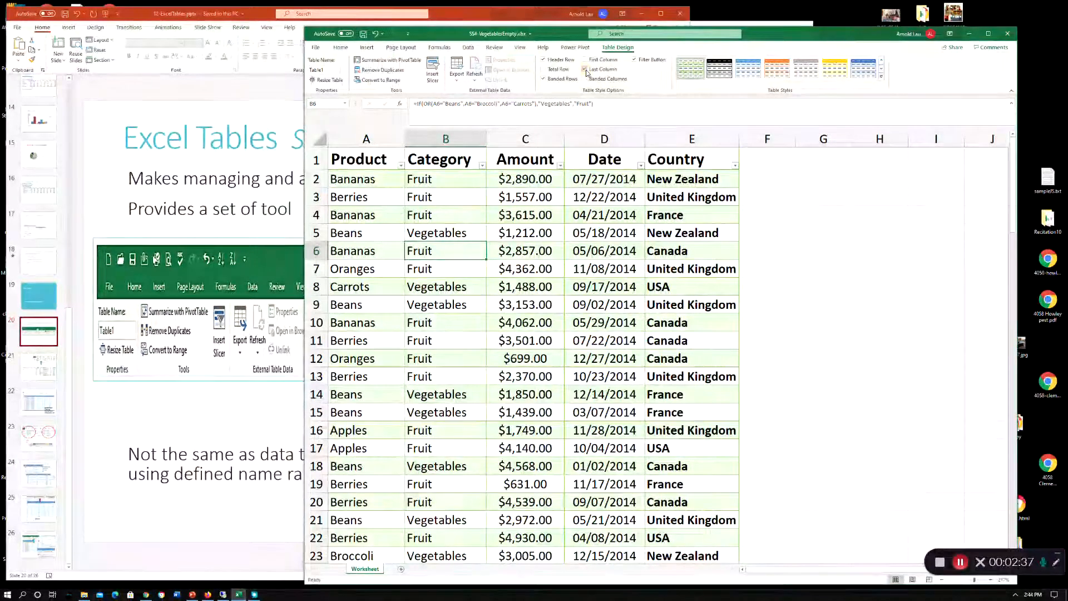
pyautogui.click(586, 71)
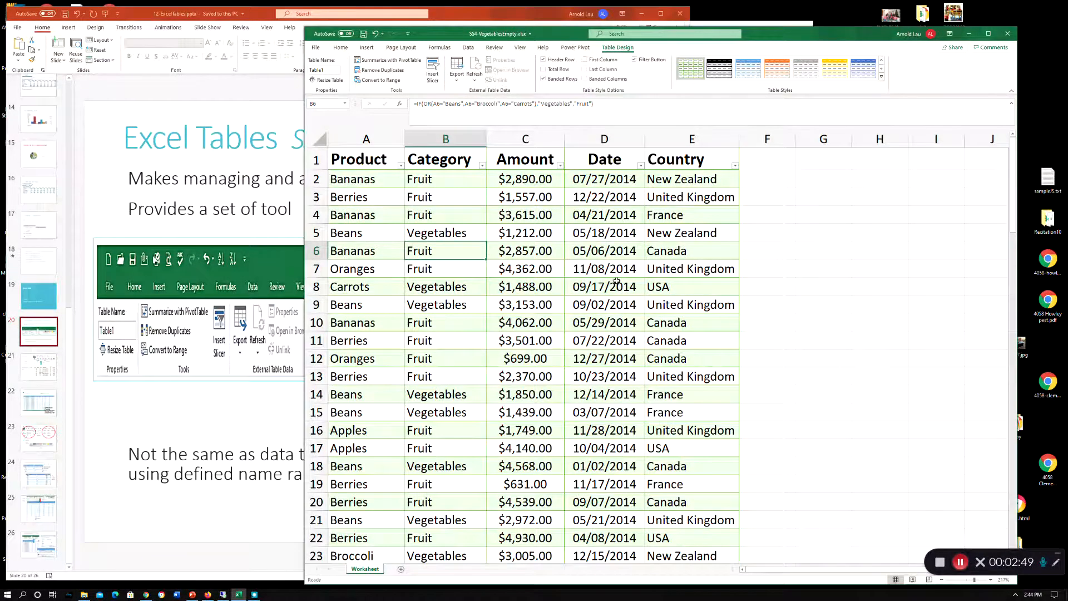
# Step: Examine the sort and filter options of the Amount and Date columns and how the headers behave further down the table
pyautogui.scroll(-11, 616, 281)
pyautogui.scroll(11, 616, 281)
pyautogui.click(560, 166)
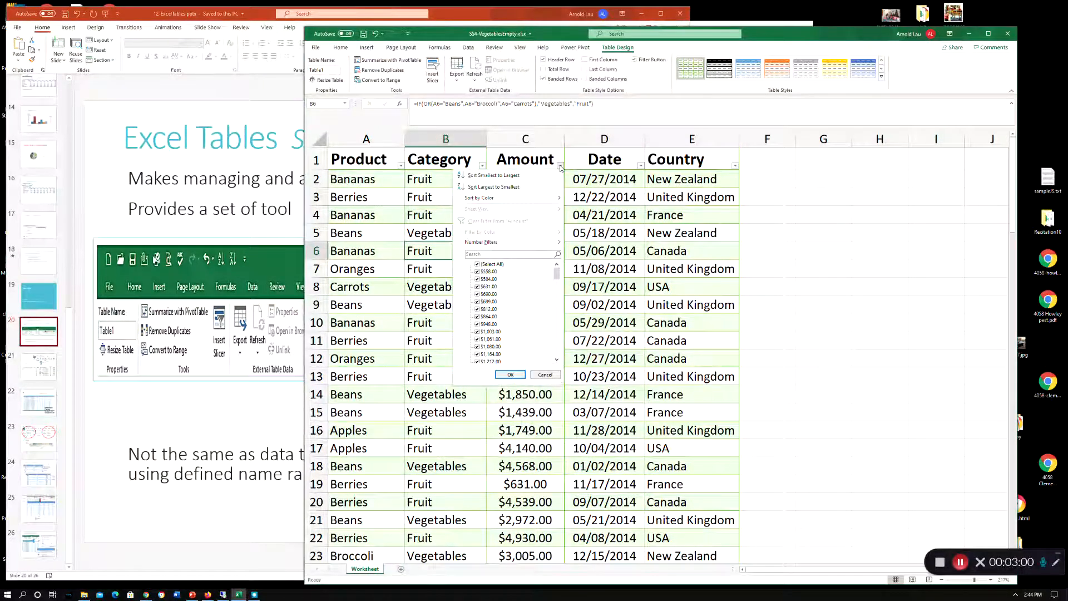
pyautogui.click(561, 166)
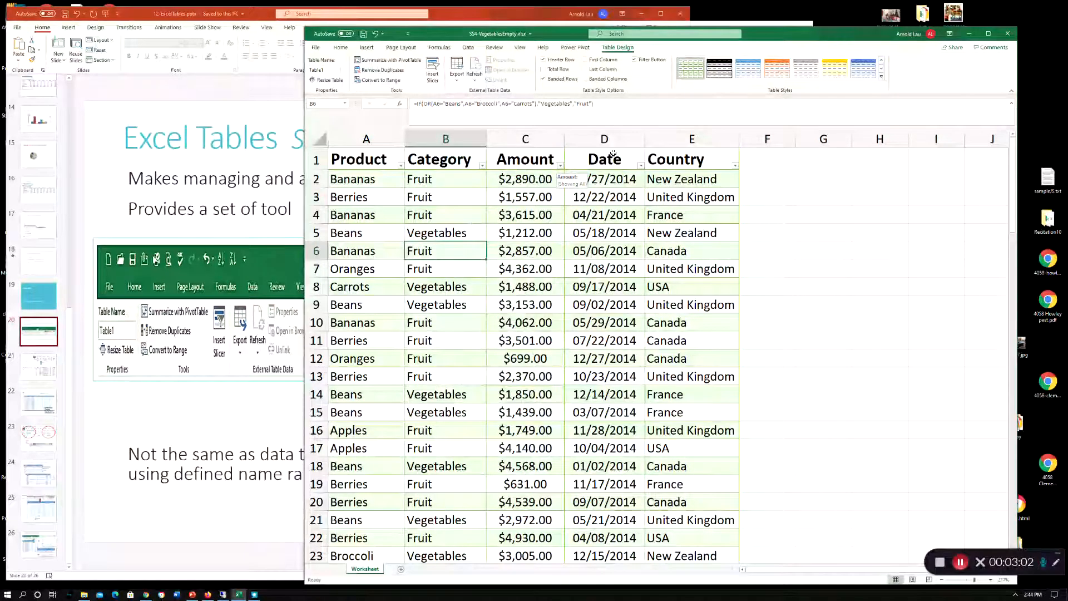
pyautogui.click(641, 164)
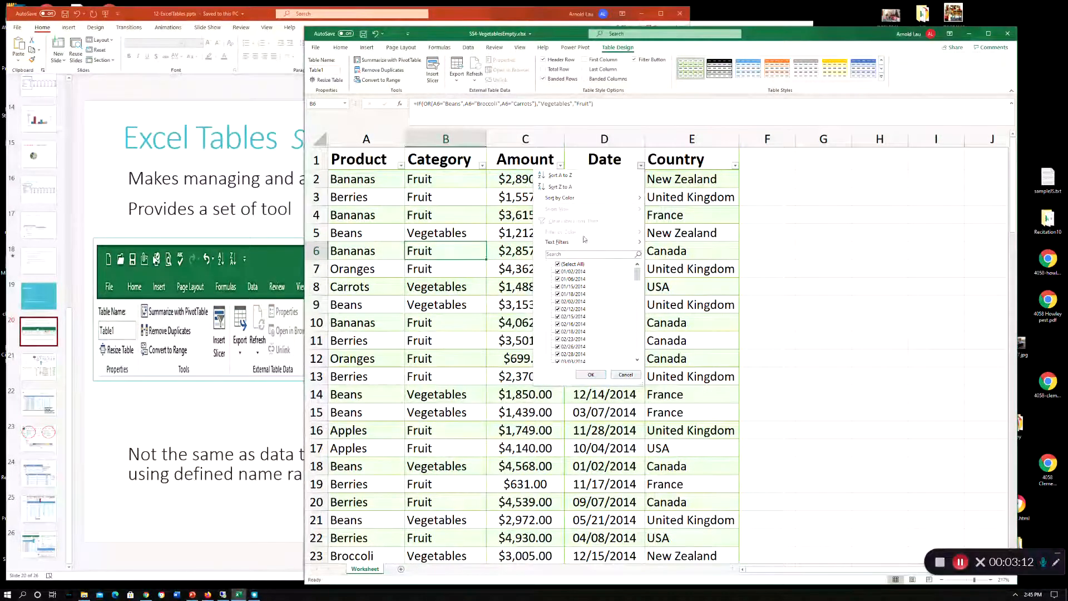
pyautogui.click(707, 228)
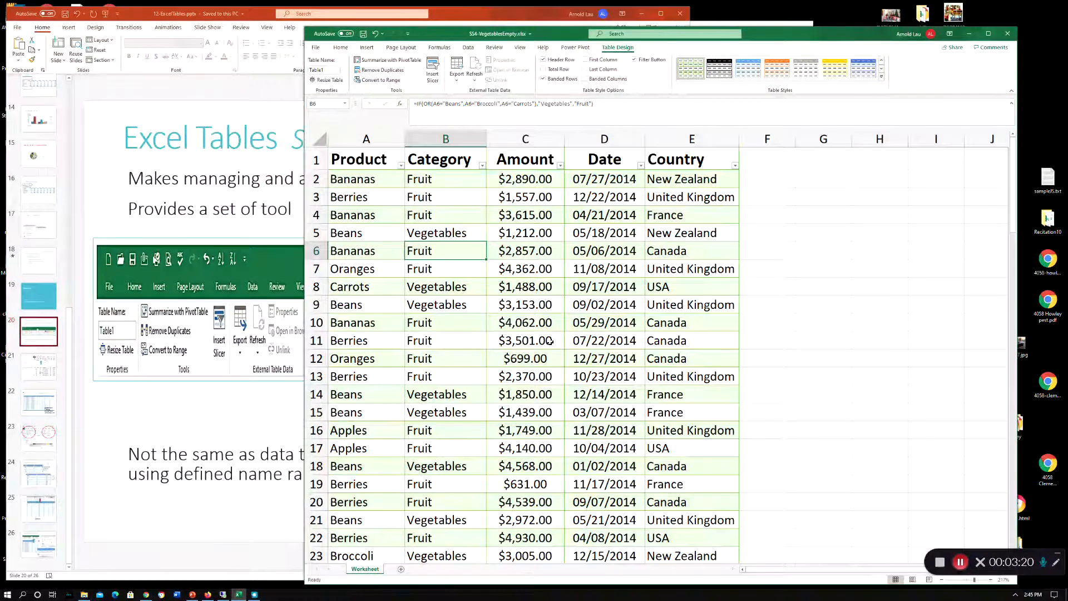
pyautogui.scroll(-10, 458, 321)
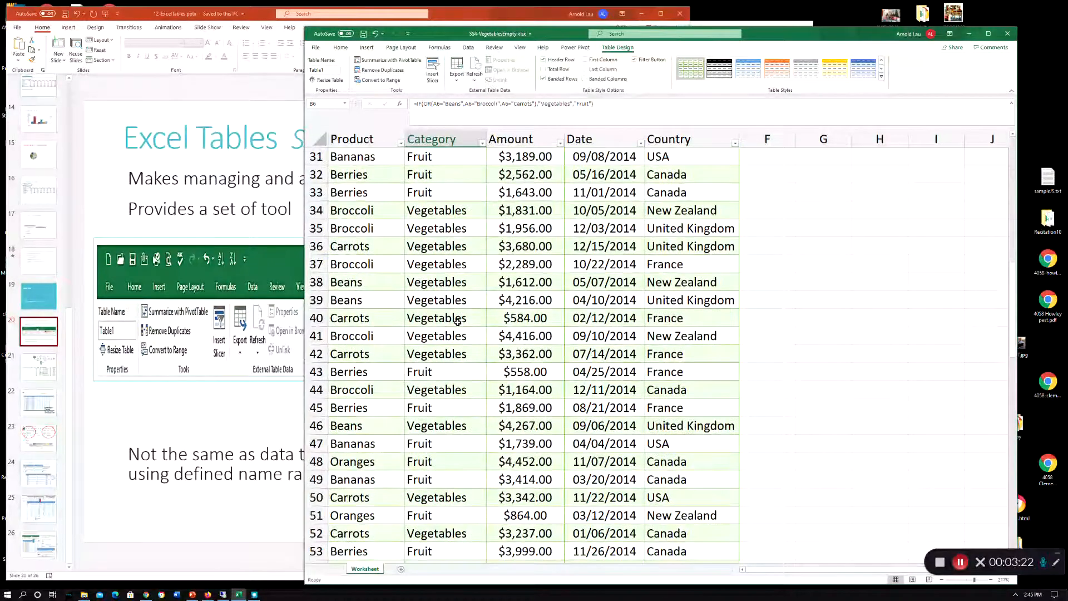
pyautogui.scroll(10, 573, 314)
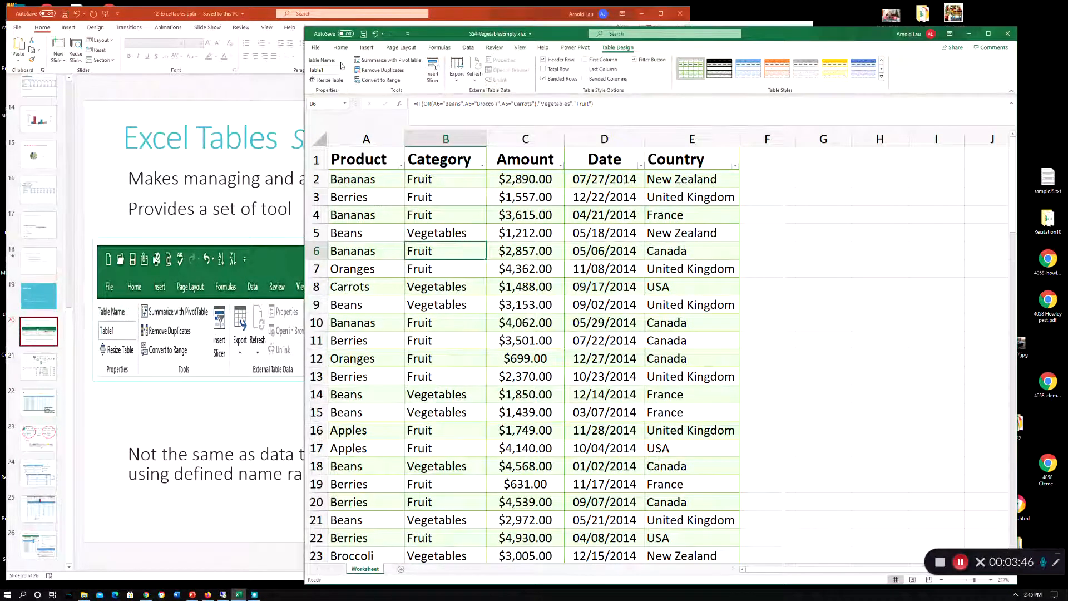
pyautogui.click(367, 48)
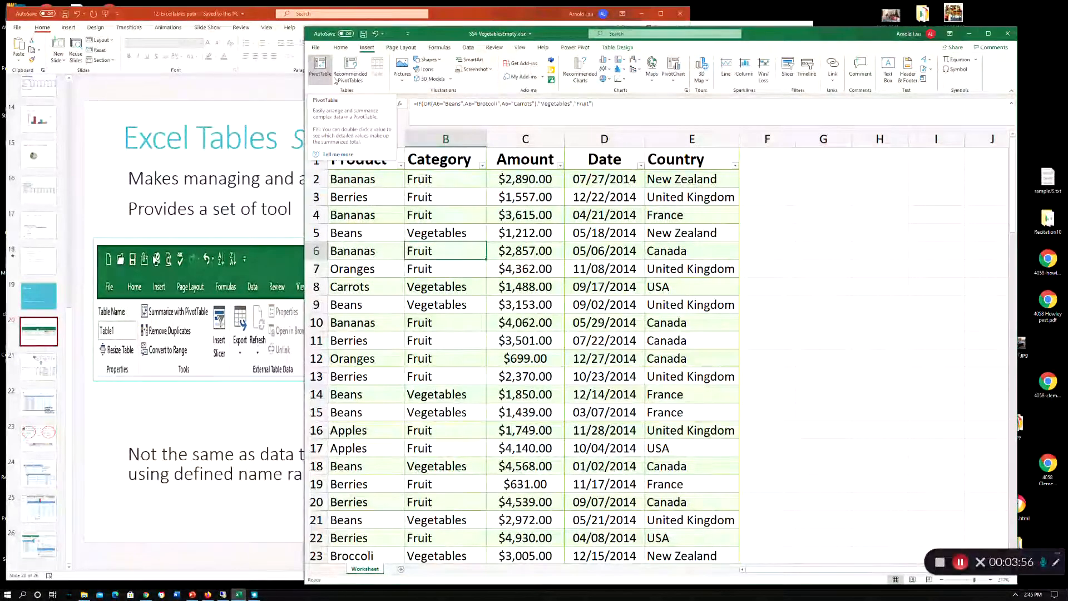
pyautogui.click(548, 271)
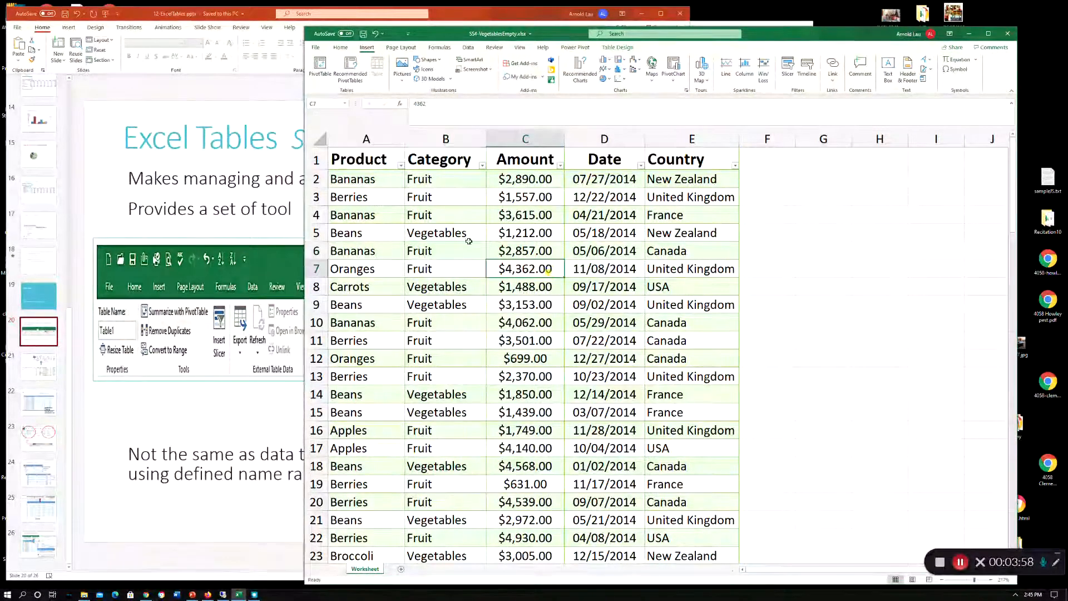
pyautogui.click(381, 212)
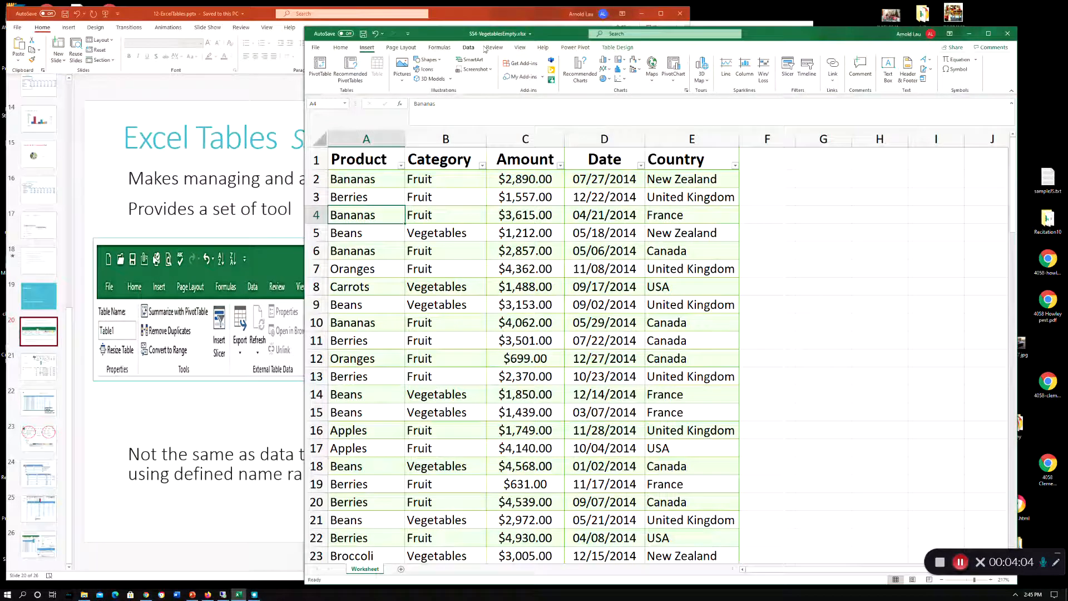
# Step: Switch to the PowerPoint deck and view the Insert Tab slide and the slide on header row, filtering and banded rows
pyautogui.click(199, 91)
pyautogui.click(39, 367)
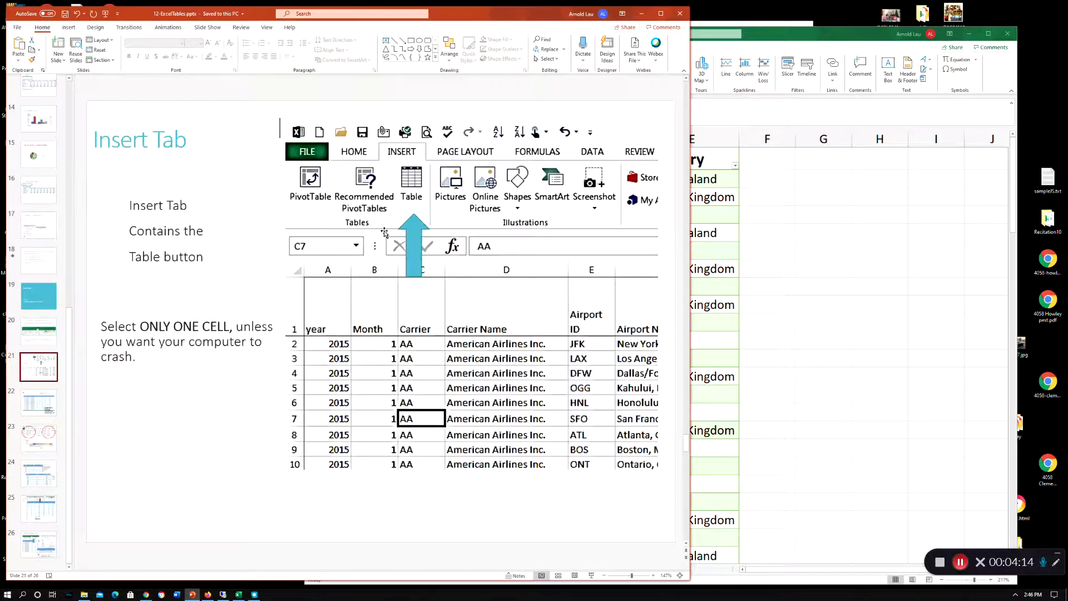
pyautogui.click(41, 408)
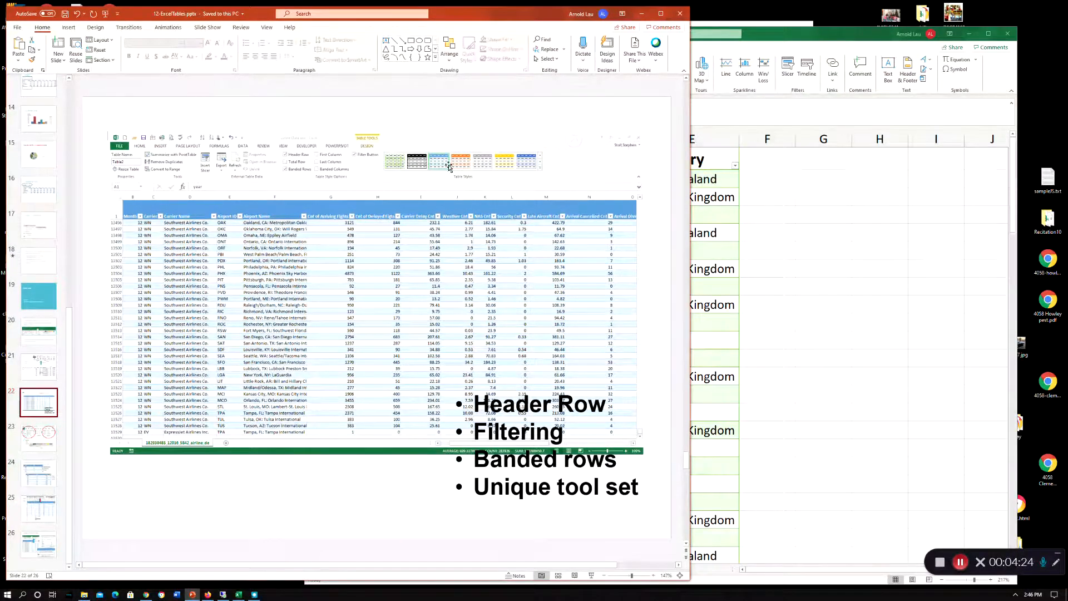
# Step: View slide 23 on the table design tools, switch back to Excel and convert the table to a normal range
pyautogui.click(47, 438)
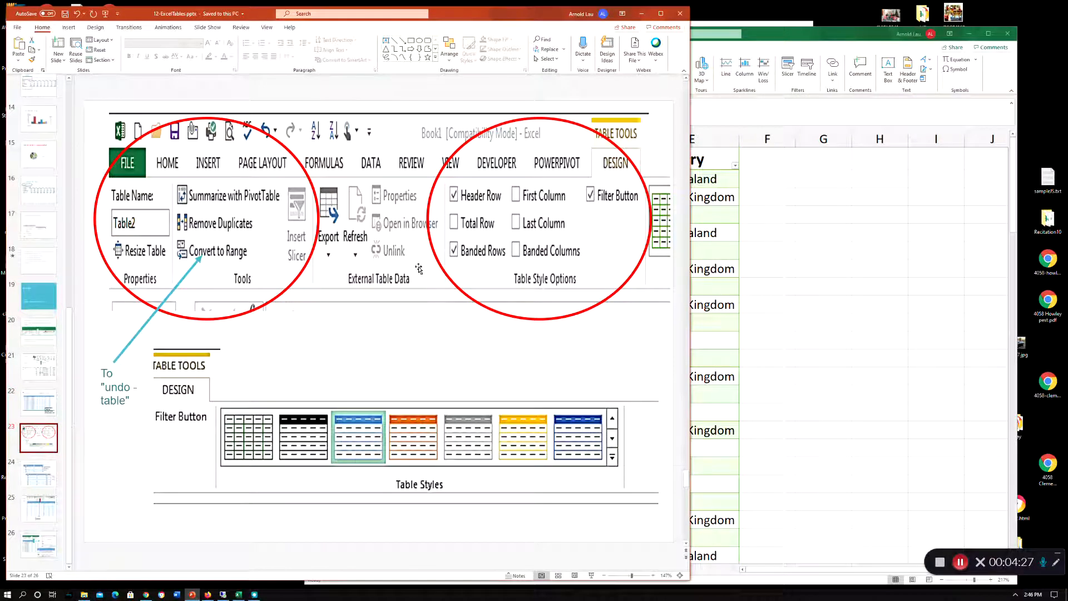
pyautogui.click(795, 35)
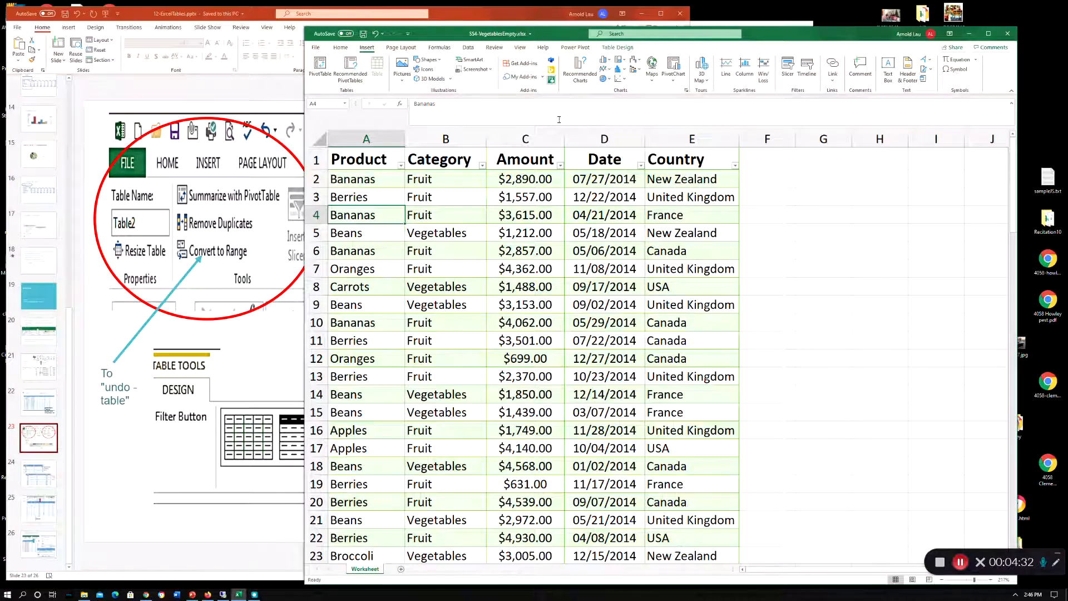
pyautogui.click(568, 220)
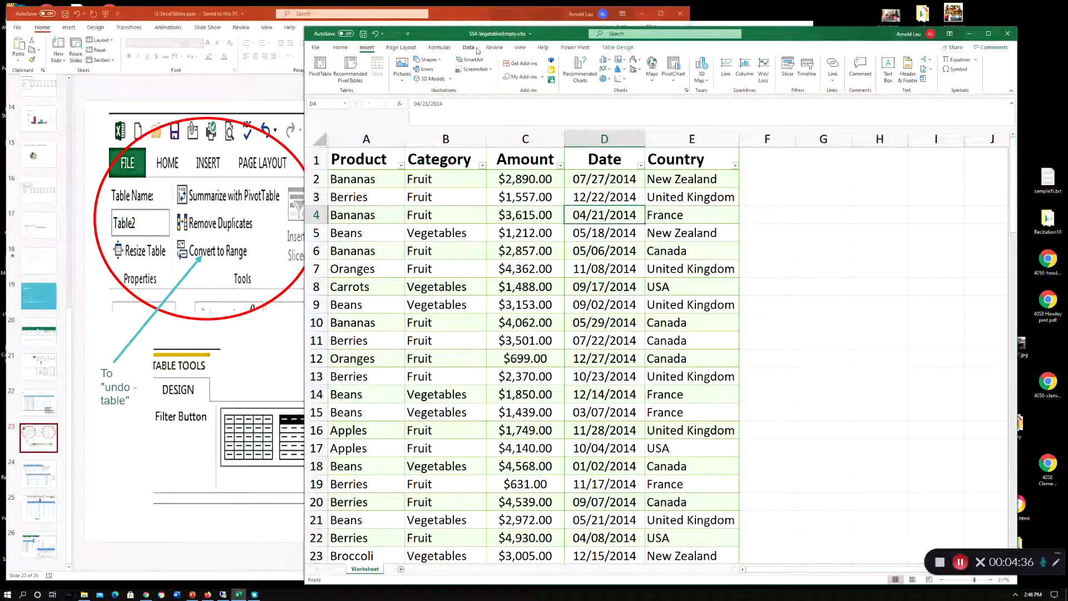
pyautogui.click(613, 49)
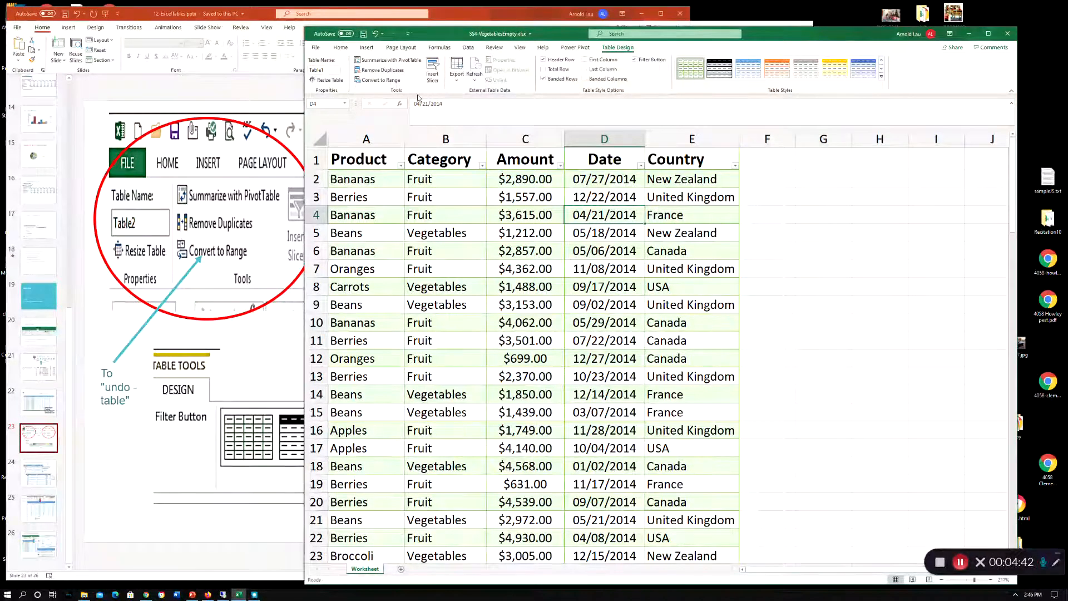
pyautogui.click(376, 82)
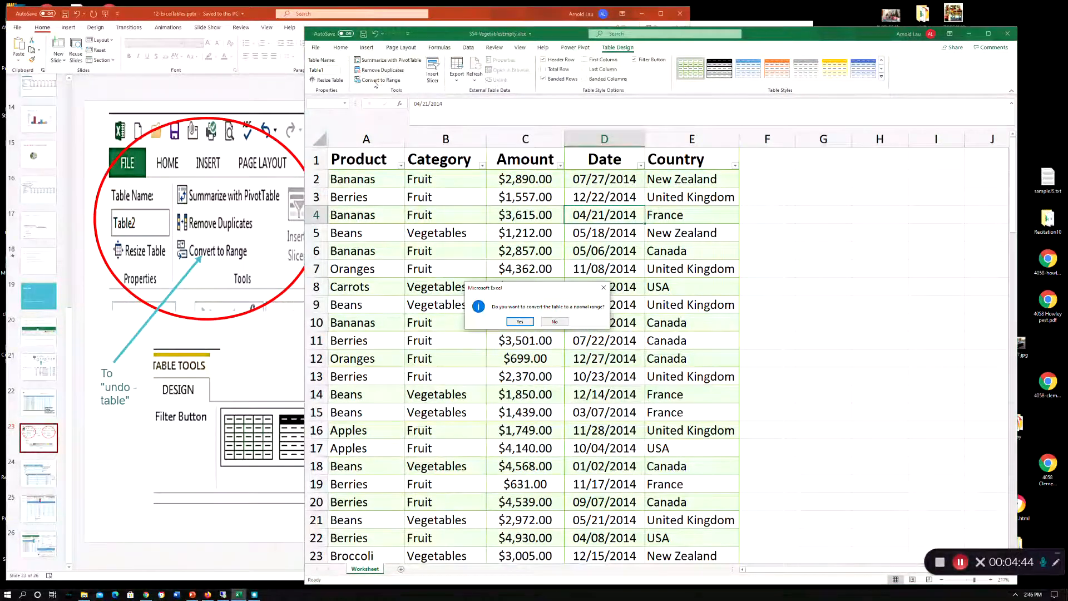
pyautogui.click(518, 322)
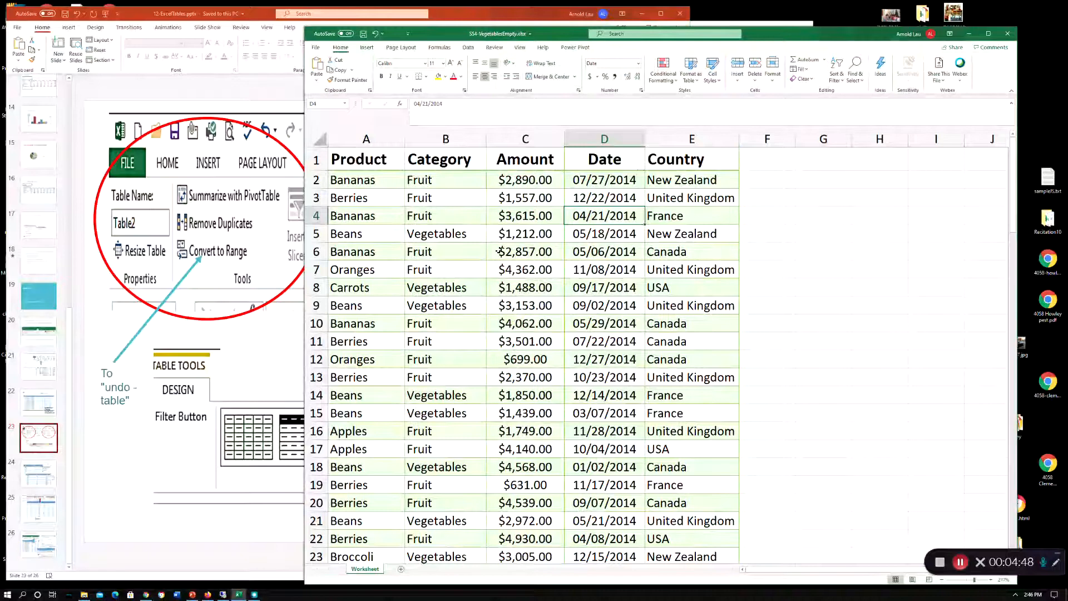
# Step: Inspect headers and data cells of the converted range to see how it behaves as ordinary cells
pyautogui.click(746, 213)
pyautogui.click(427, 198)
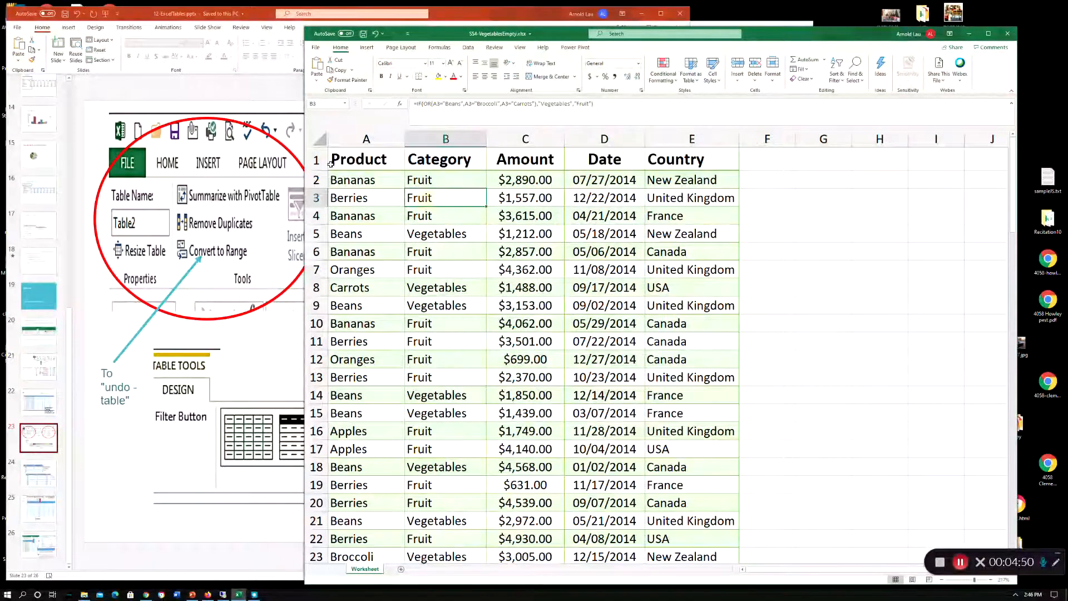
pyautogui.click(334, 161)
pyautogui.click(390, 214)
pyautogui.click(406, 168)
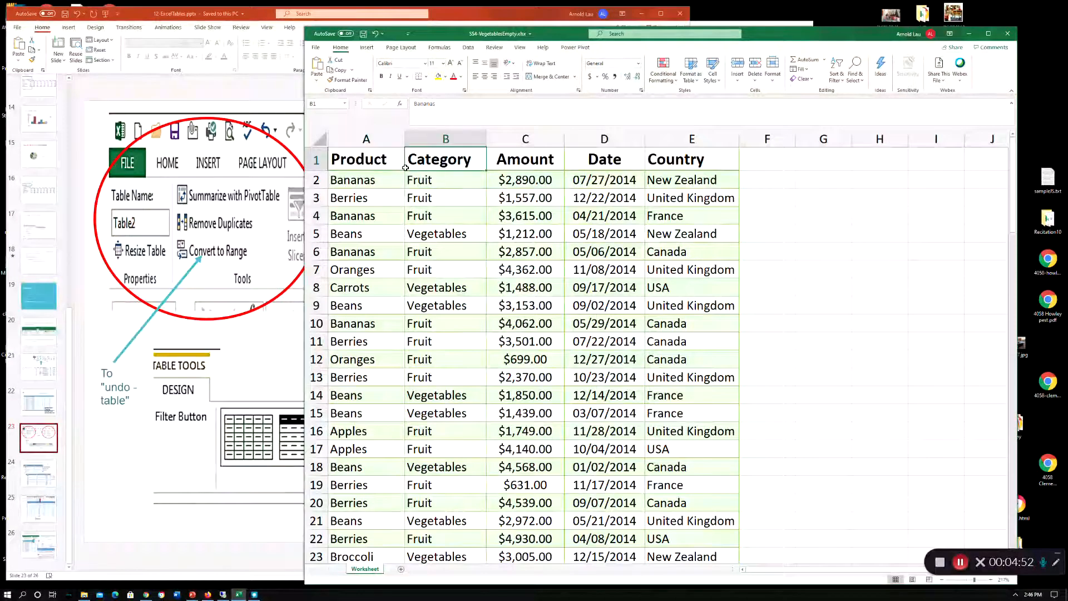
pyautogui.click(537, 238)
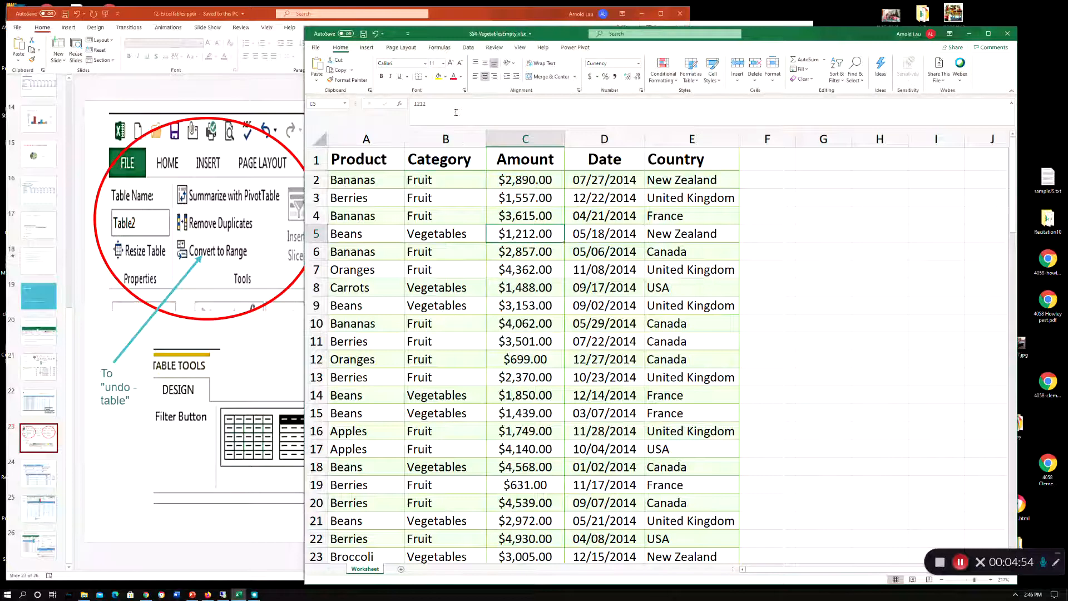
# Step: Select the whole worksheet and turn on filtering for the header row of the plain range
pyautogui.click(468, 48)
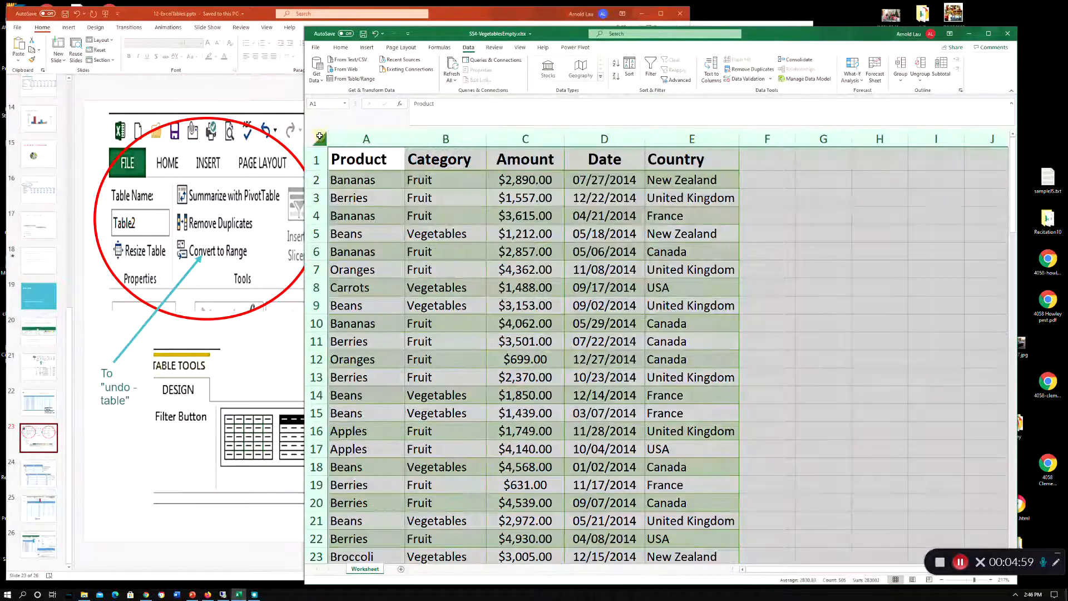
pyautogui.click(319, 139)
pyautogui.click(645, 68)
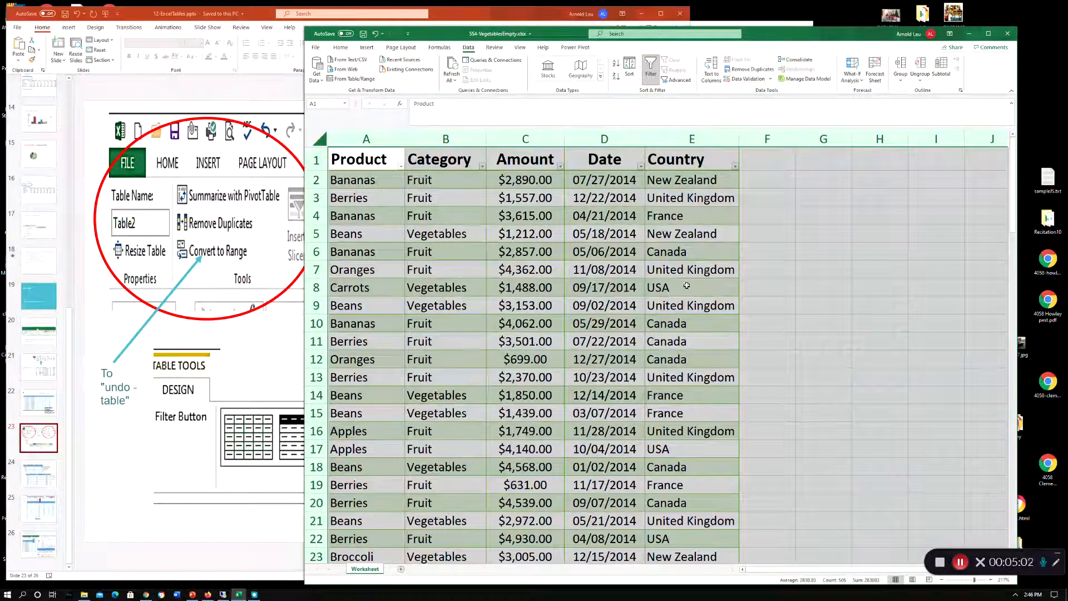
pyautogui.click(687, 285)
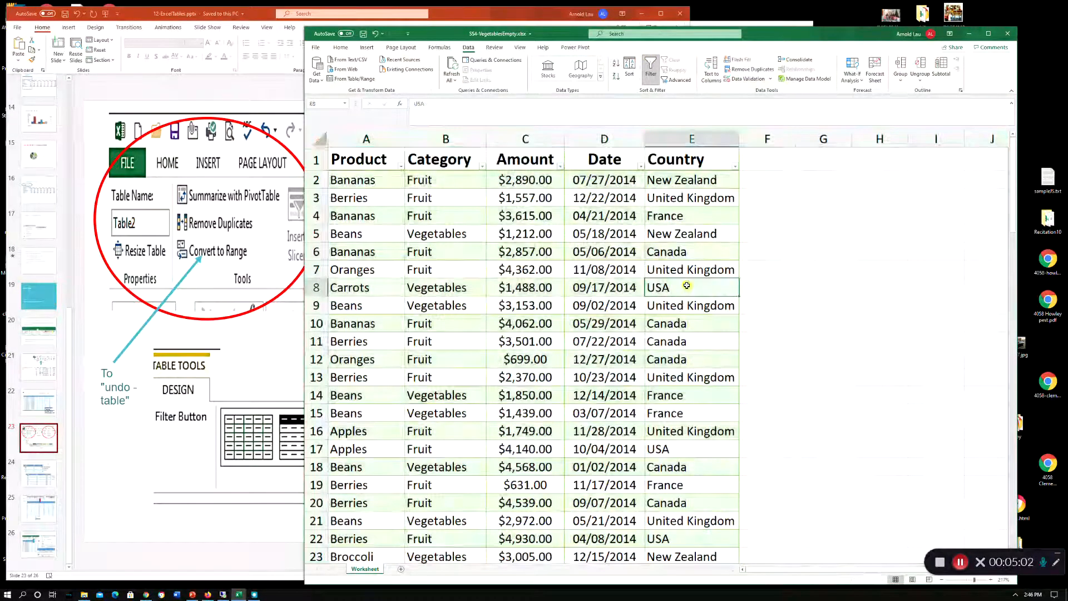
# Step: Examine the sort and filter options of the Product, Category, Amount and Date columns in the plain range
pyautogui.click(401, 166)
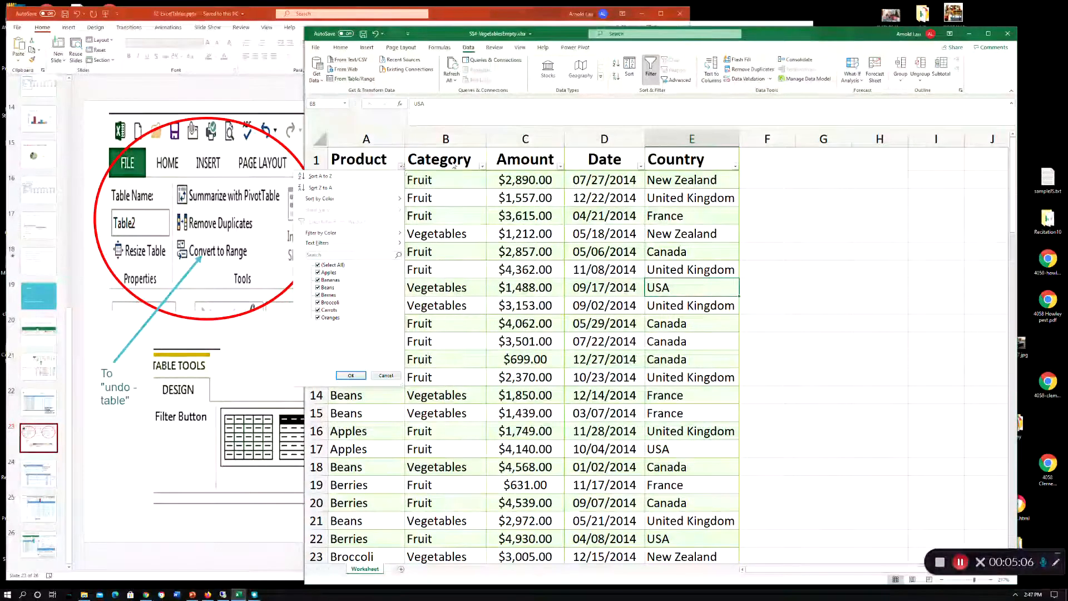
pyautogui.click(482, 166)
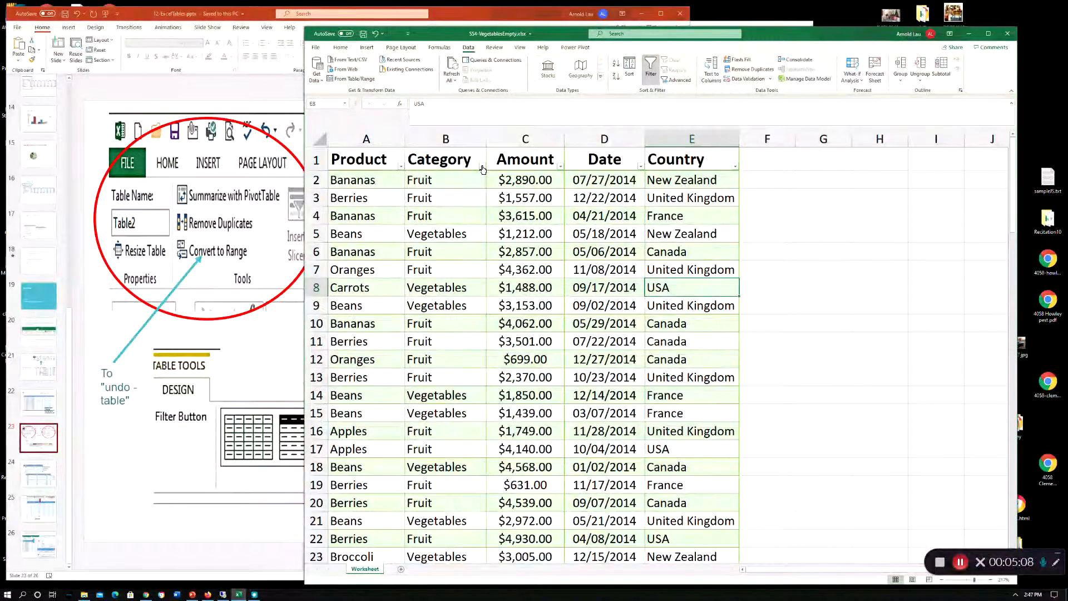
pyautogui.click(482, 165)
pyautogui.click(482, 165)
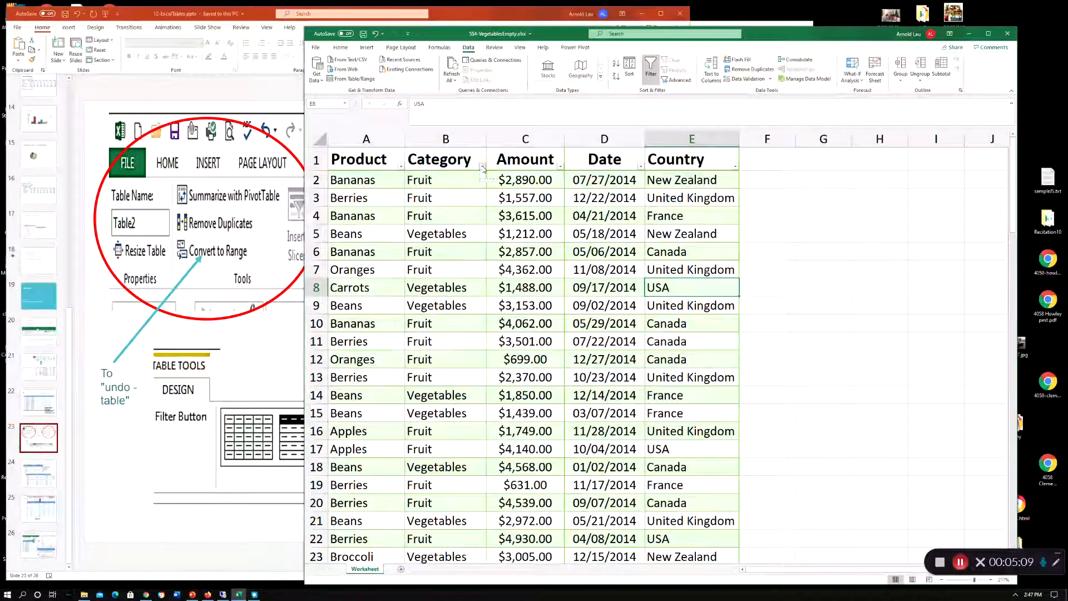
pyautogui.click(559, 167)
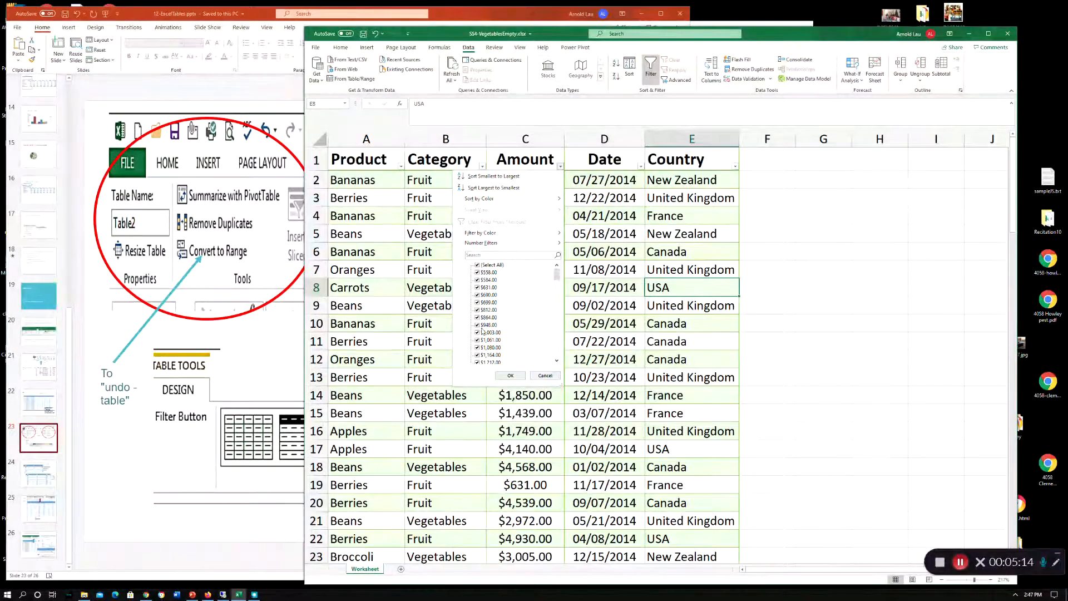
pyautogui.click(560, 166)
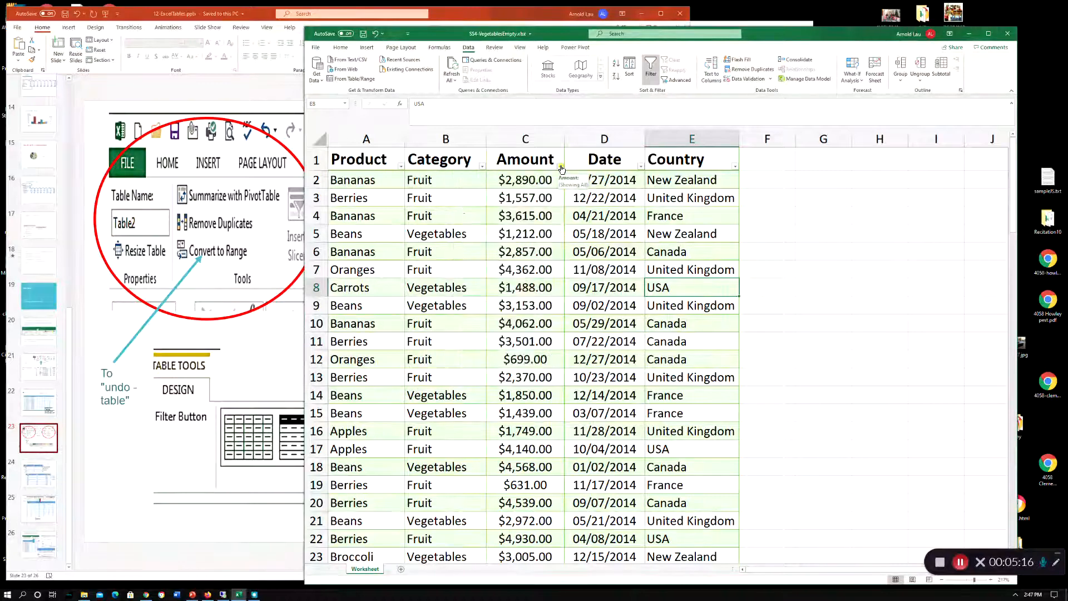
pyautogui.click(642, 166)
pyautogui.click(641, 165)
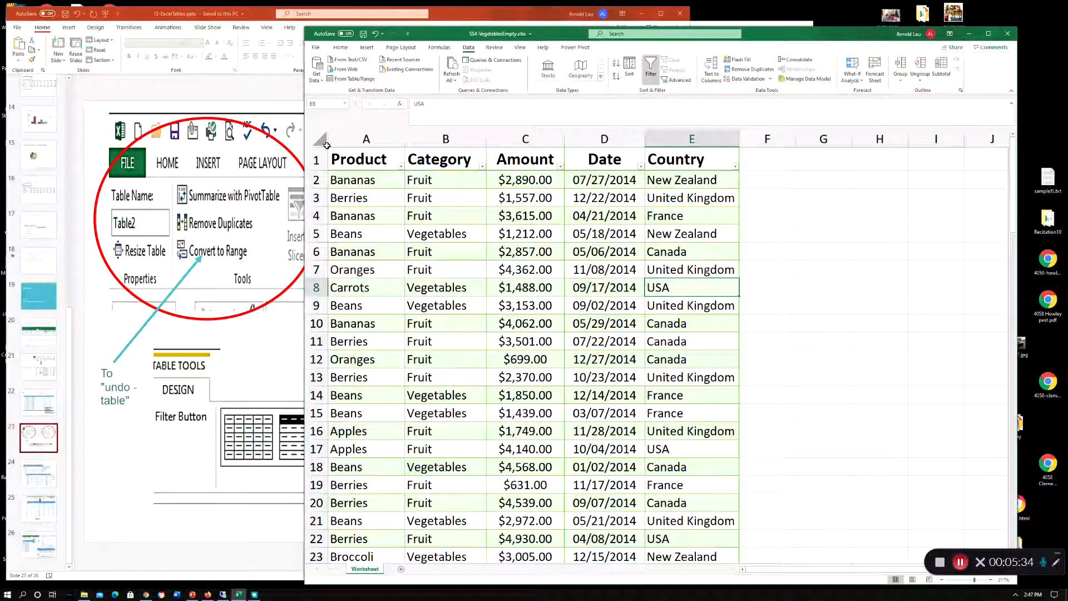
# Step: Turn the range's filtering back off, and select and deselect the whole worksheet
pyautogui.click(651, 70)
pyautogui.click(315, 144)
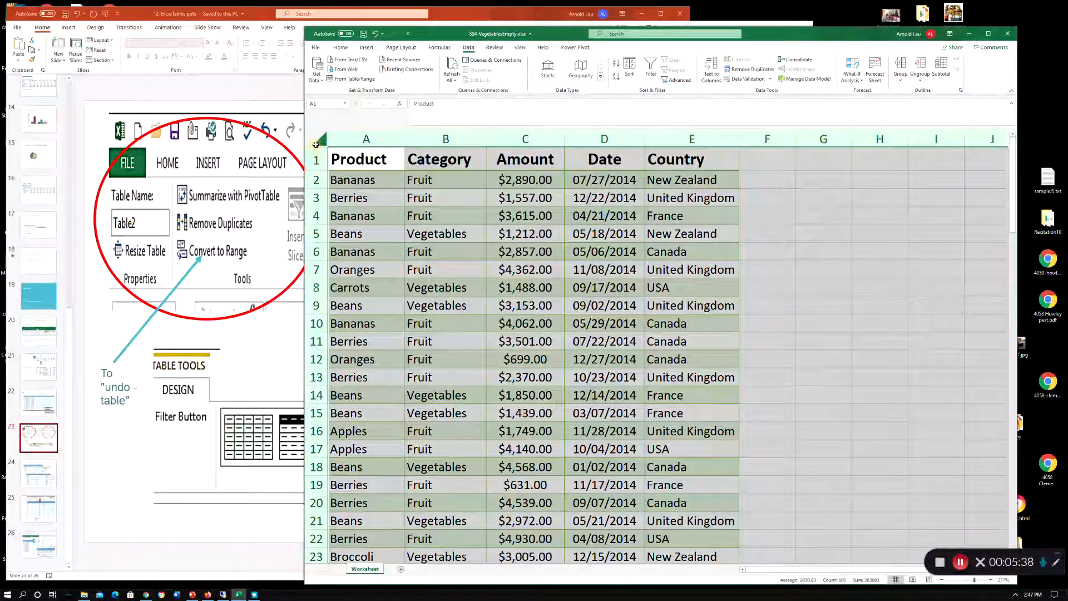
pyautogui.click(664, 239)
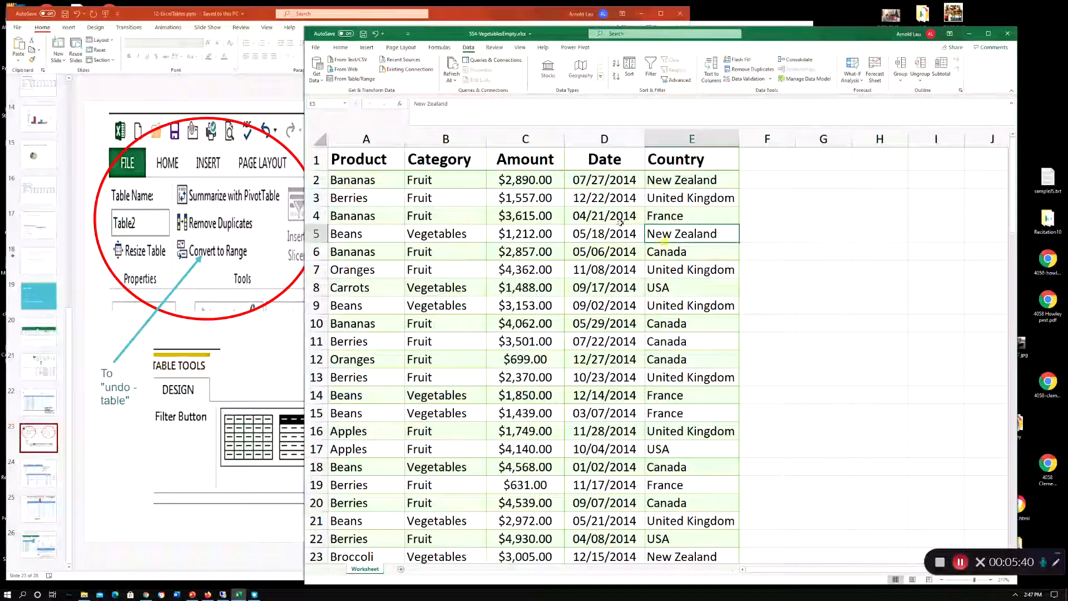
# Step: Select columns A through E and search the available commands for a way to name the range
pyautogui.moveTo(357, 139); pyautogui.dragTo(669, 177)
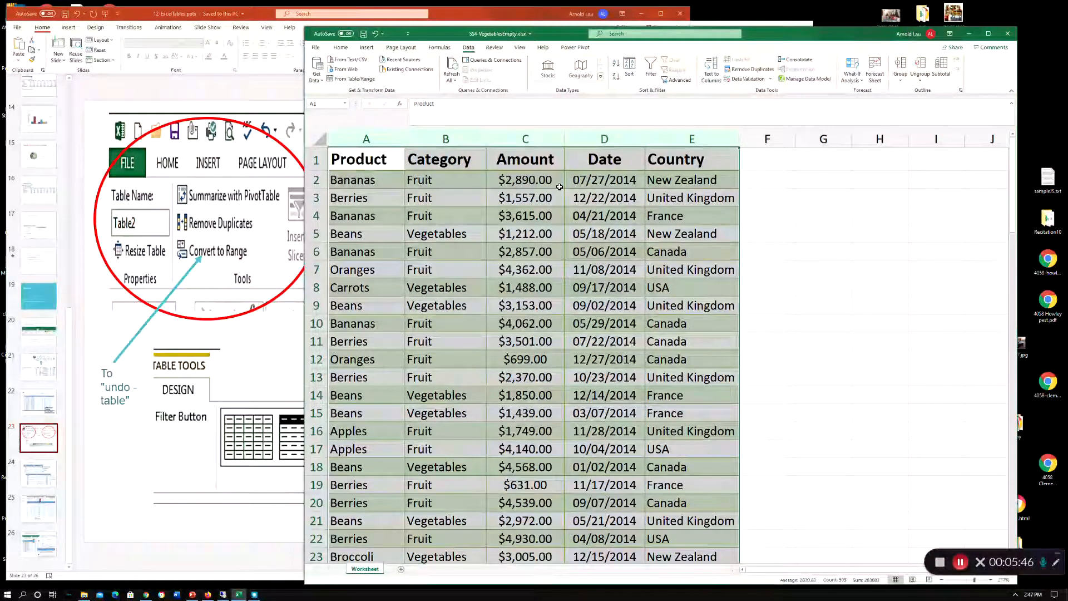
pyautogui.click(341, 47)
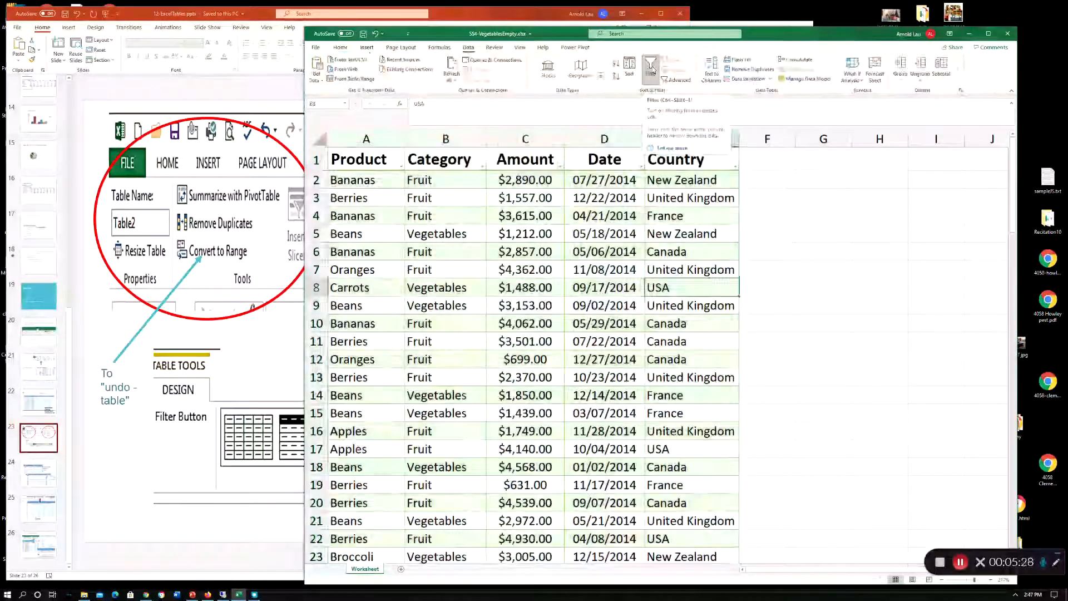
pyautogui.click(469, 48)
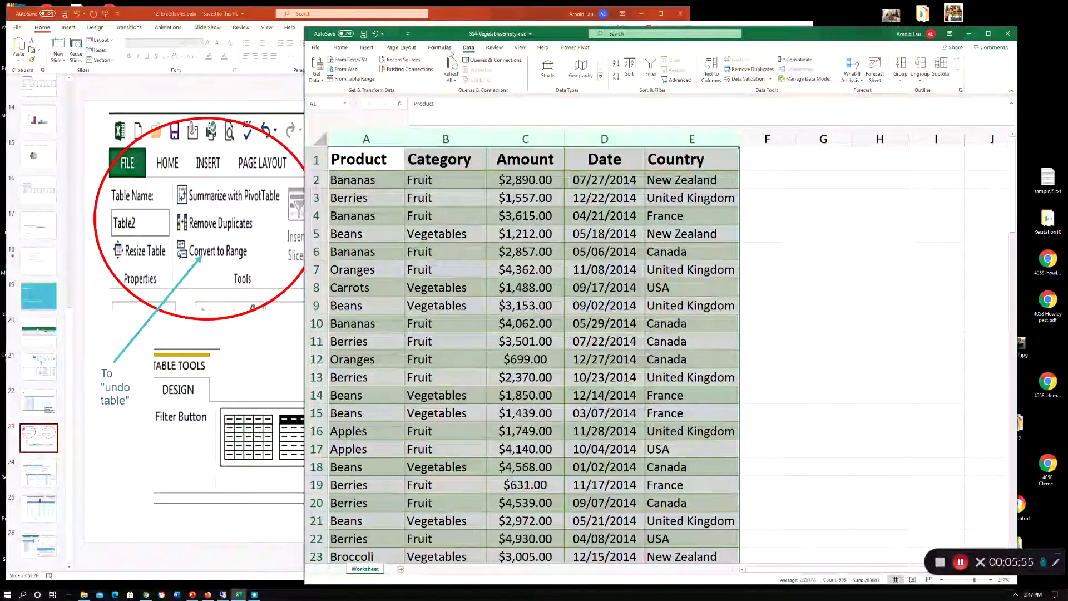
pyautogui.click(341, 48)
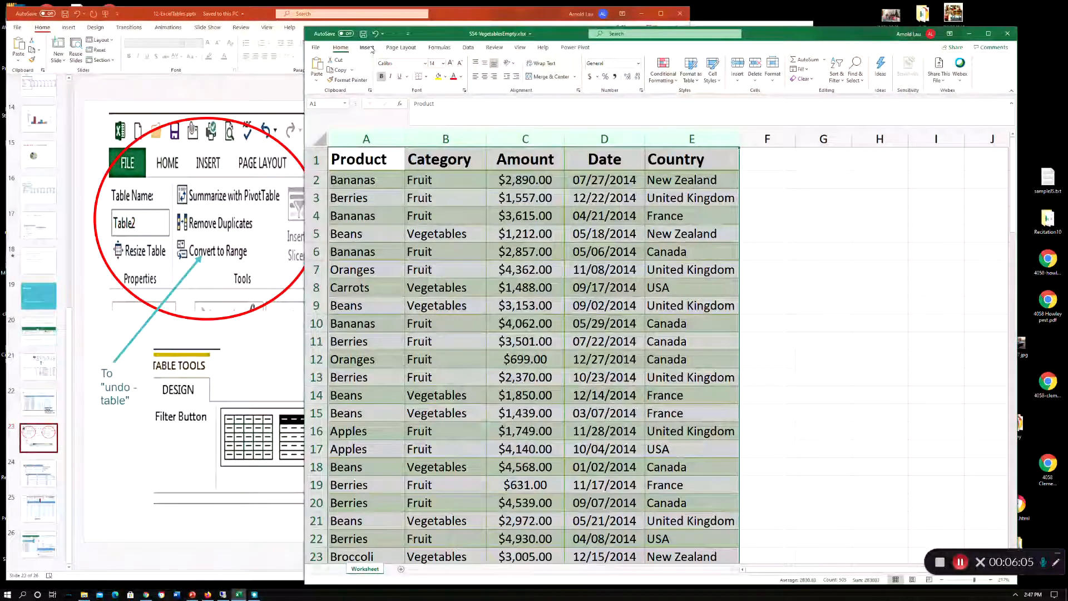
pyautogui.click(345, 105)
pyautogui.click(345, 104)
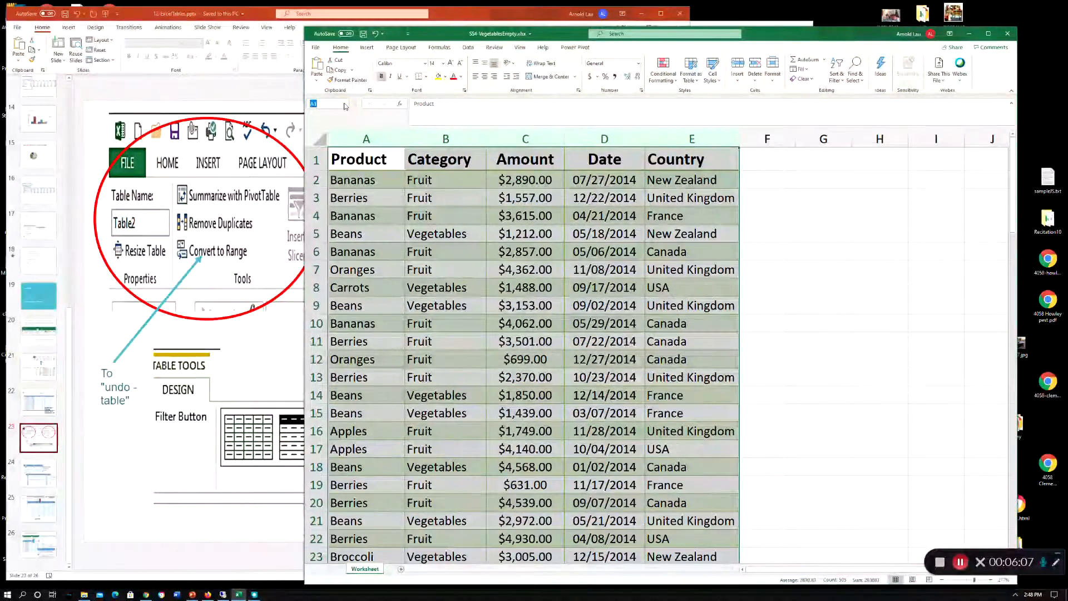
pyautogui.click(367, 48)
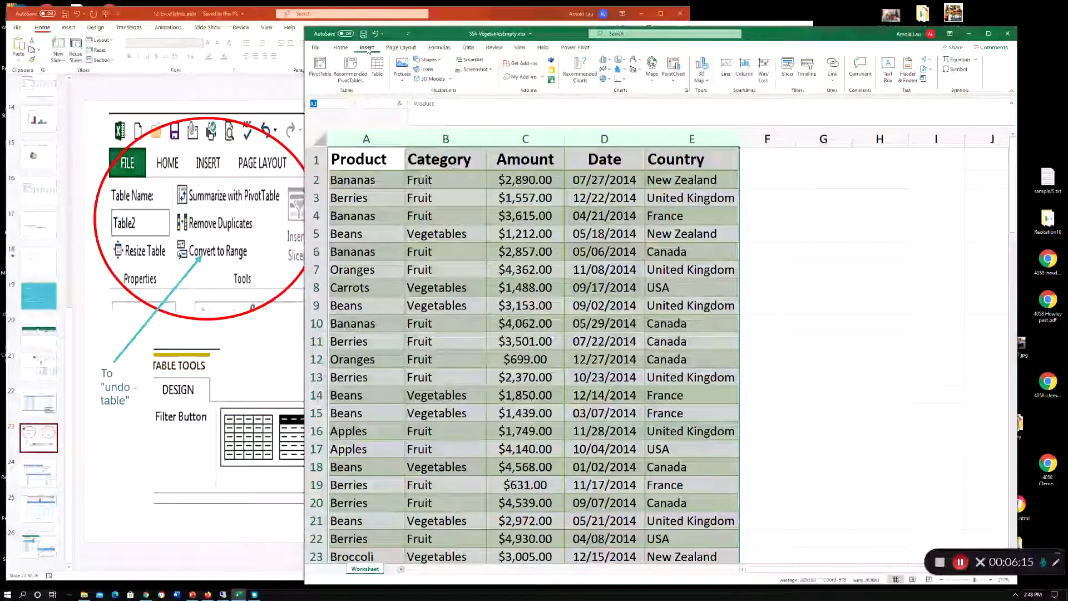
pyautogui.click(342, 48)
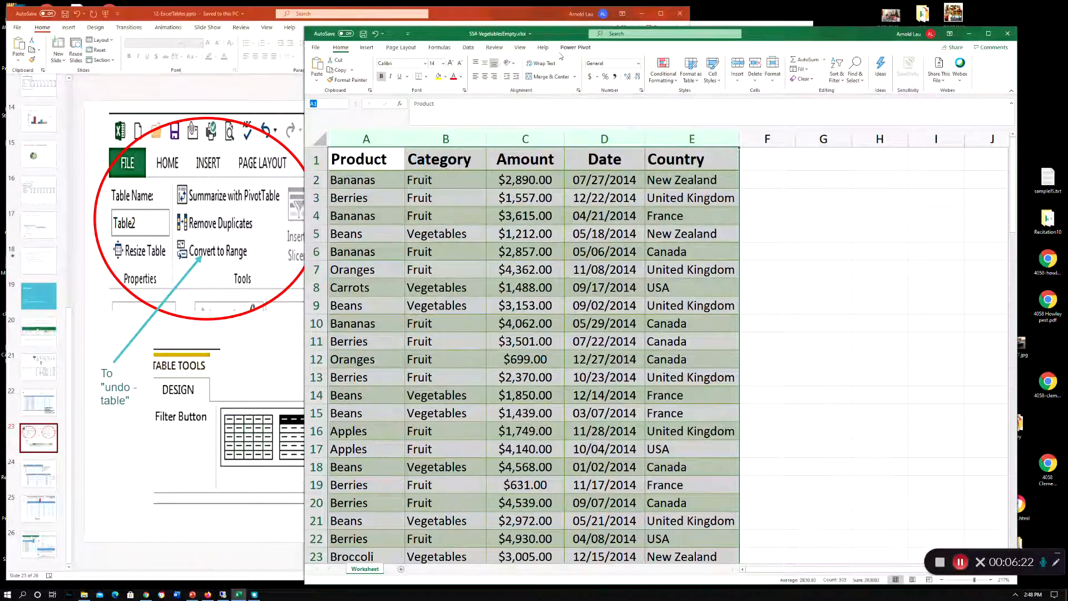
# Step: Search the commands for "named", choose Name a Range and define the selected columns as ProductRange with Workbook scope
pyautogui.click(621, 34)
pyautogui.write('nam')
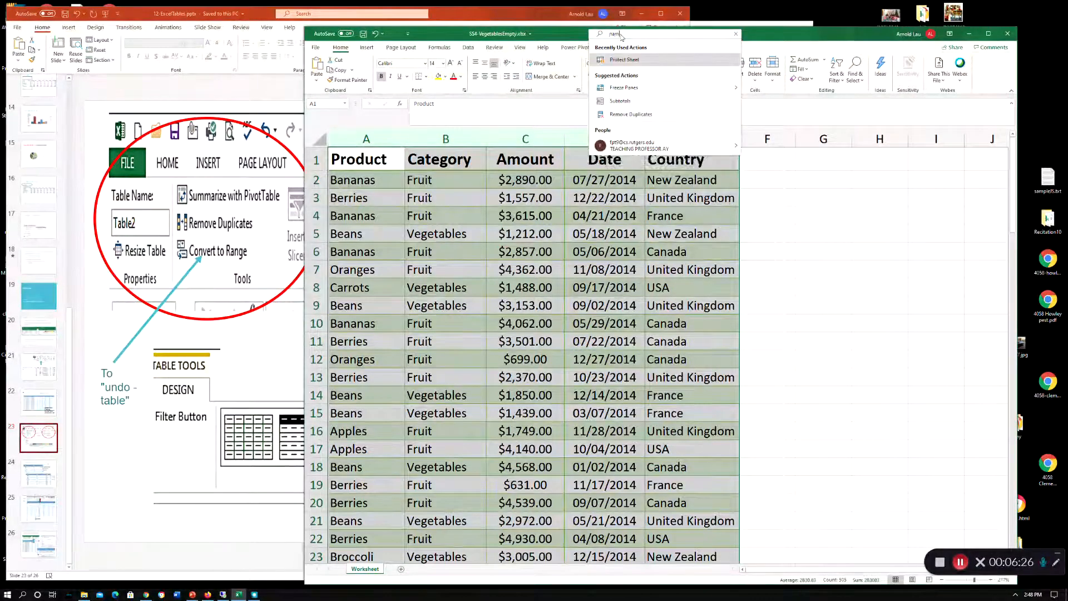
pyautogui.write('ed')
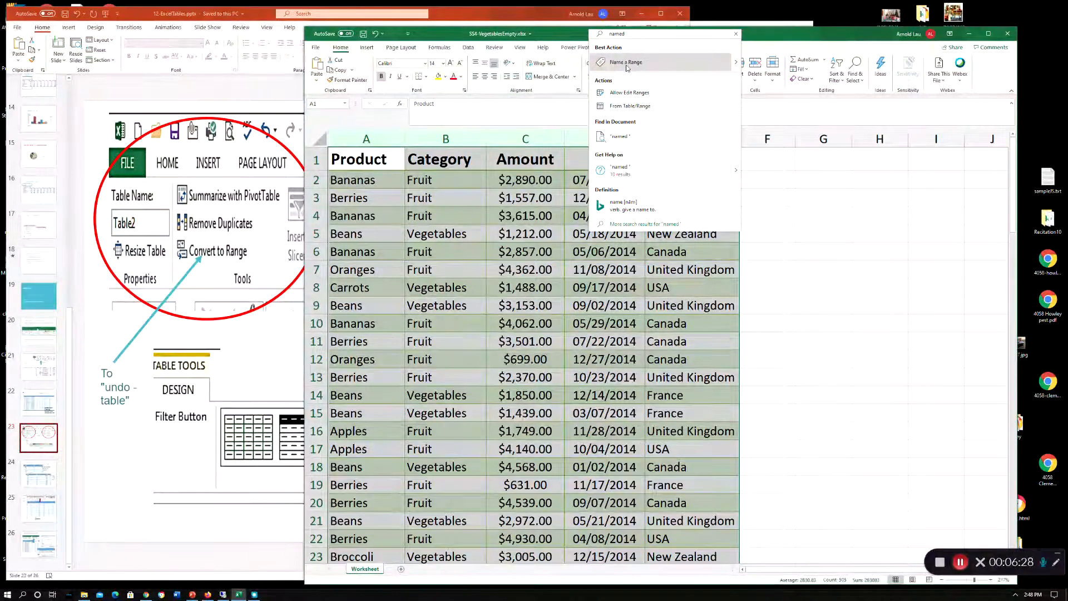
pyautogui.click(627, 63)
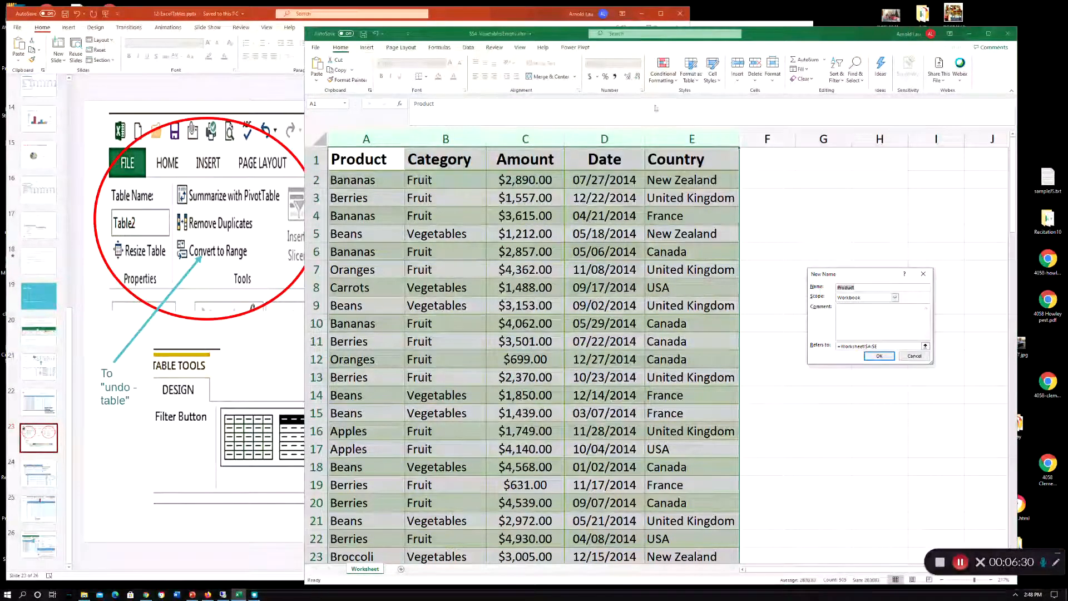
pyautogui.click(866, 286)
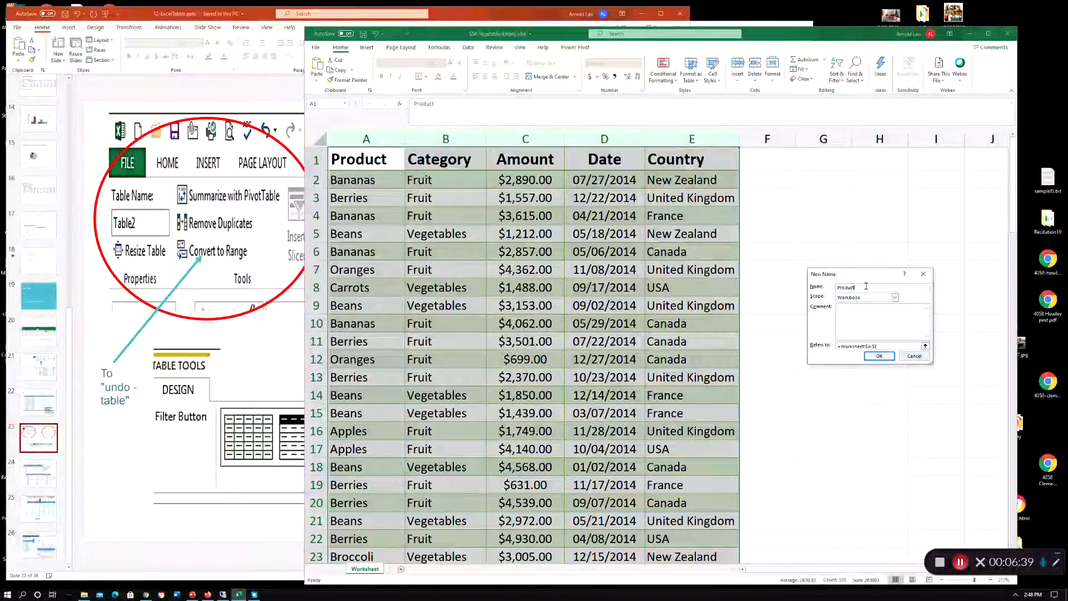
pyautogui.write('Range')
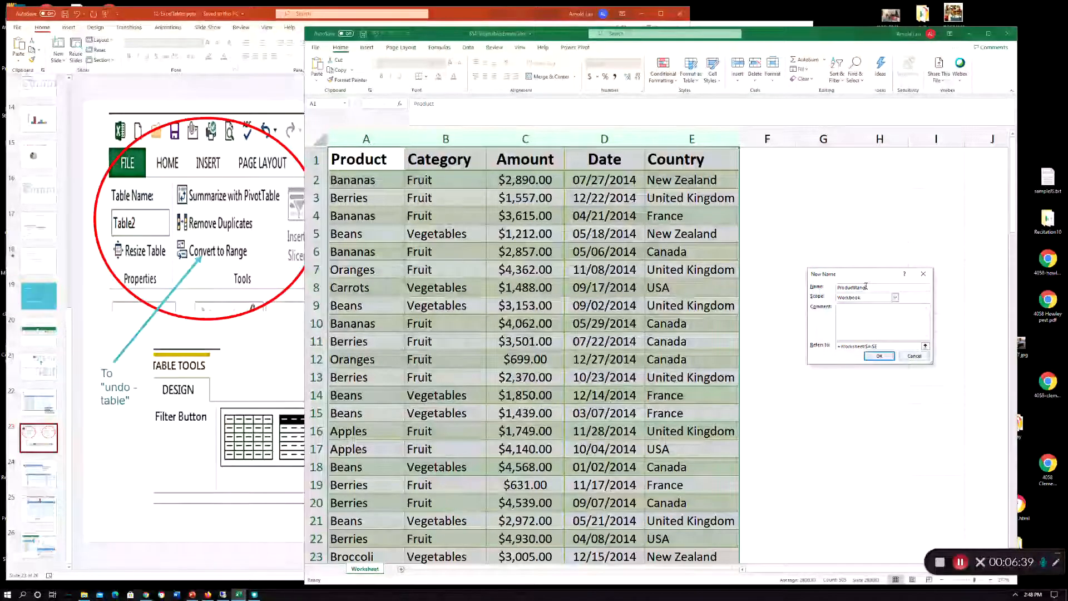
pyautogui.click(880, 356)
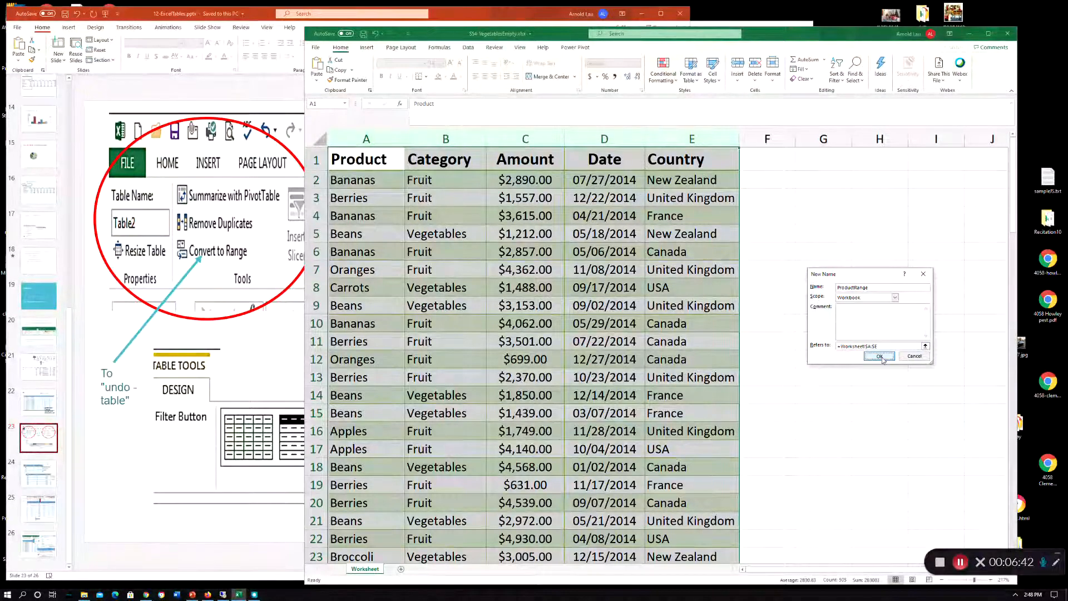
# Step: Select the ProductRange named range by its name and review the rows it covers
pyautogui.click(825, 331)
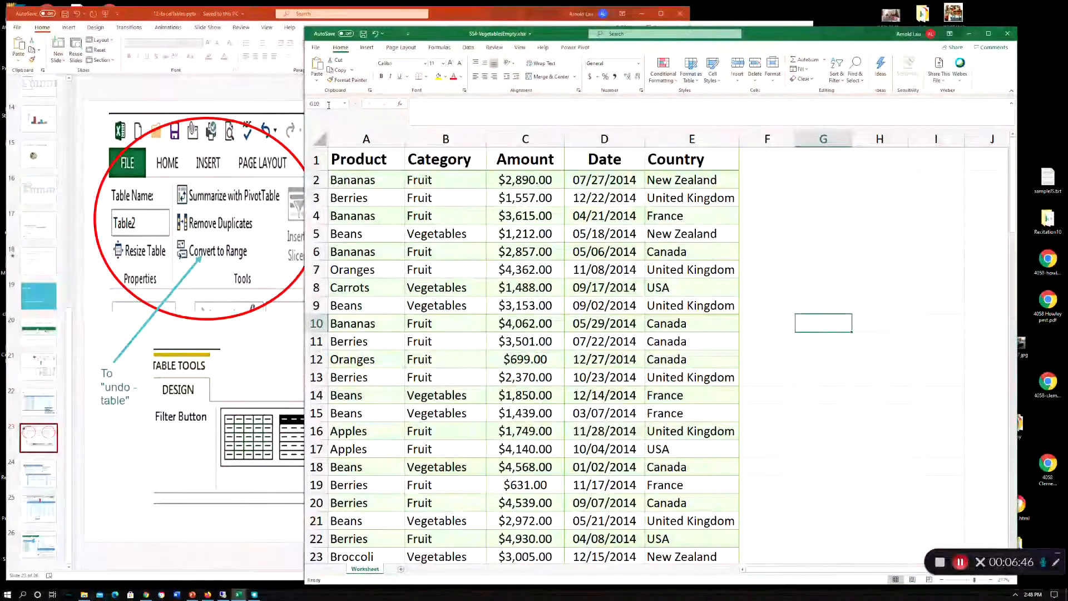
pyautogui.click(346, 104)
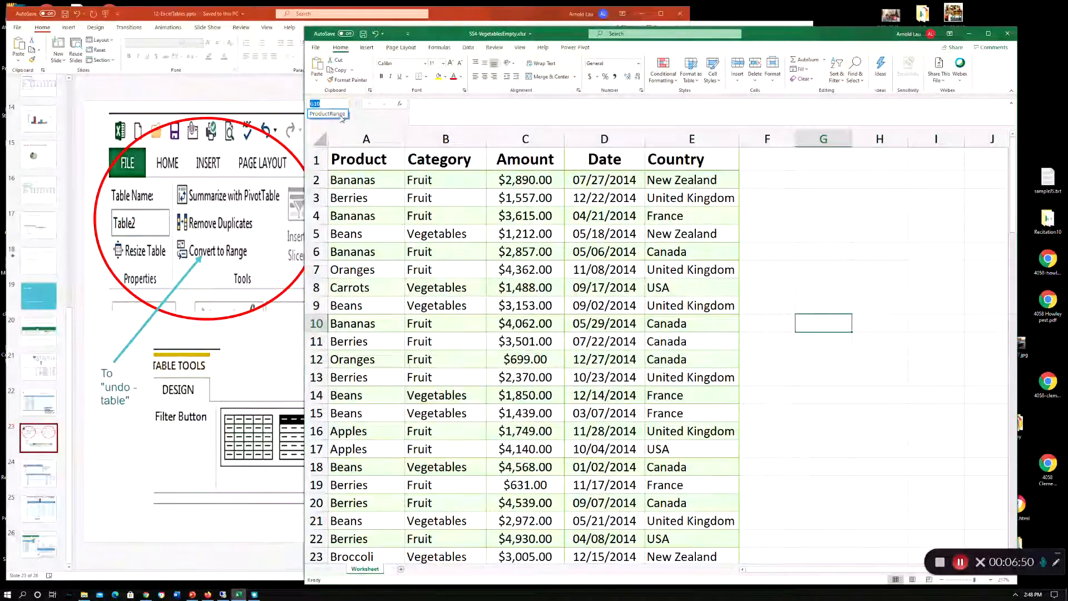
pyautogui.click(341, 114)
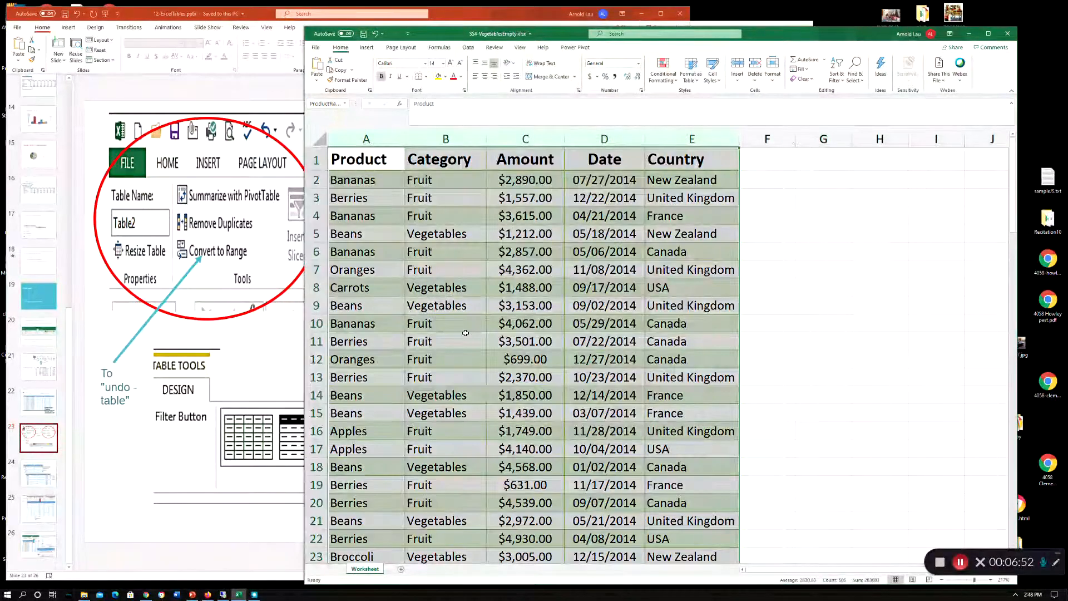
pyautogui.scroll(-2, 556, 345)
pyautogui.scroll(-2, 556, 345)
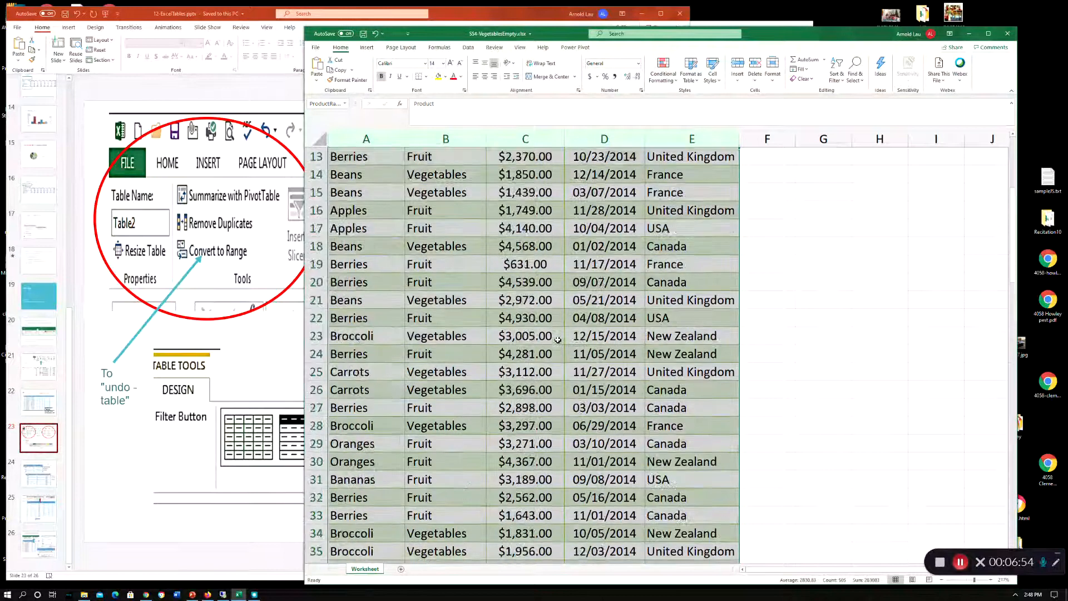
pyautogui.scroll(4, 556, 345)
# Step: Deselect the range, review the data down to its last row, and check the workbook's list of defined names
pyautogui.click(822, 286)
pyautogui.click(826, 237)
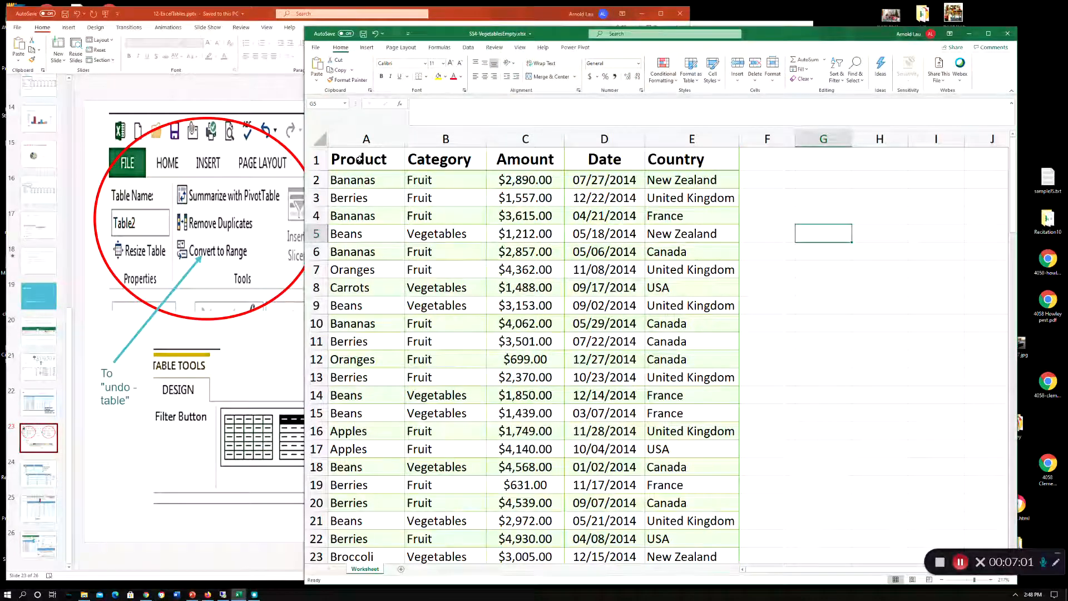
pyautogui.scroll(-20, 697, 329)
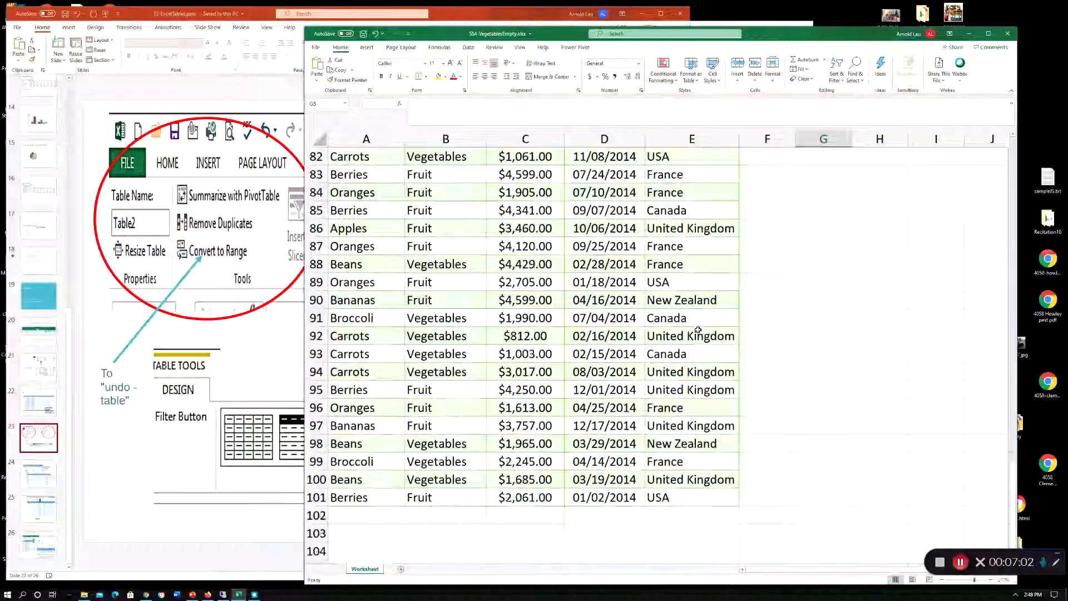
pyautogui.scroll(9, 698, 330)
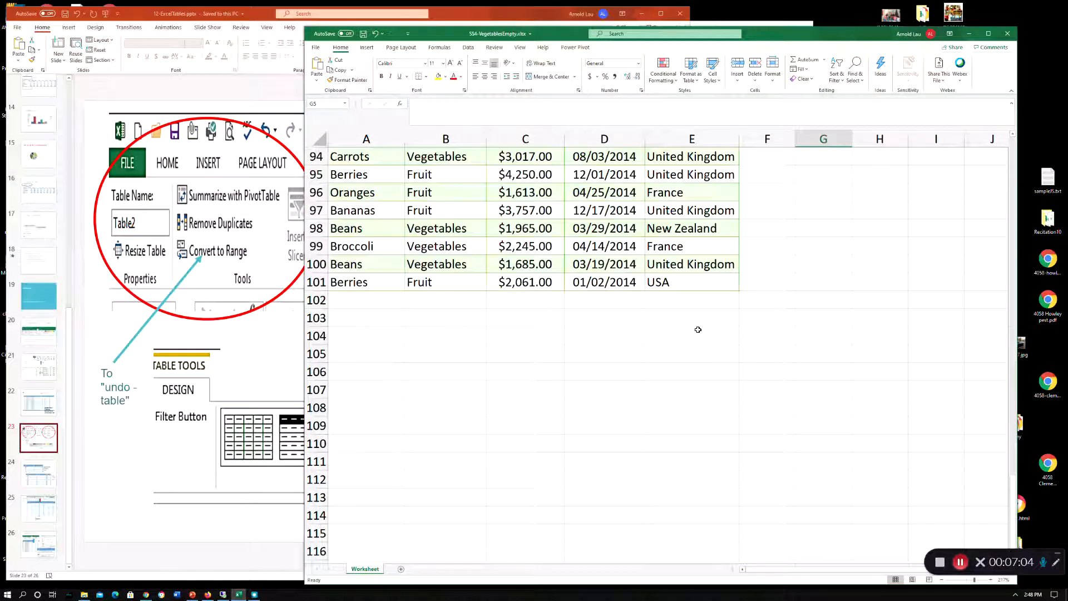
pyautogui.scroll(20, 681, 281)
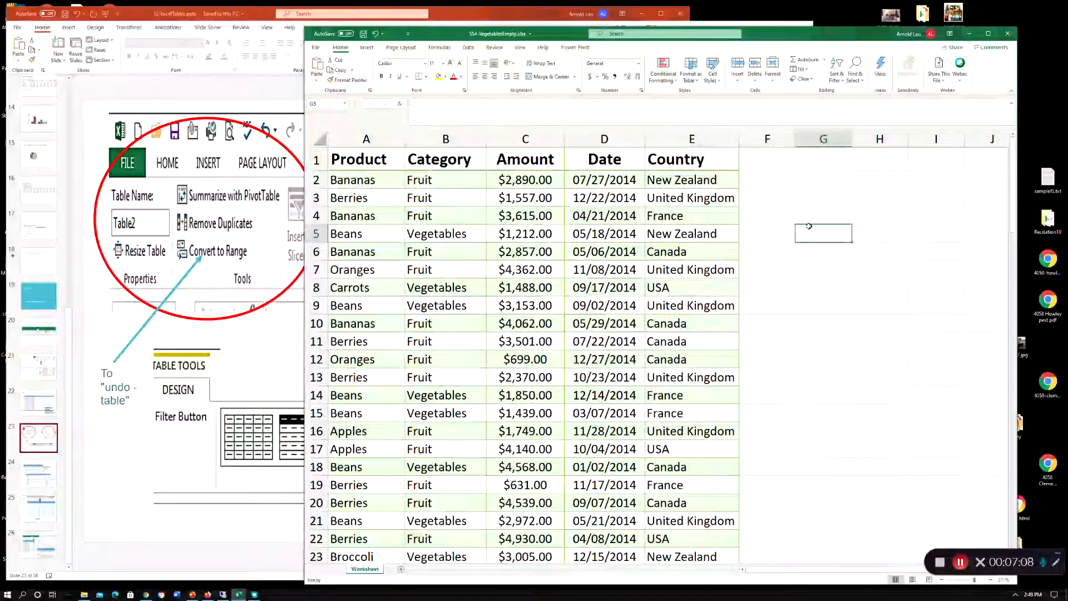
pyautogui.click(345, 104)
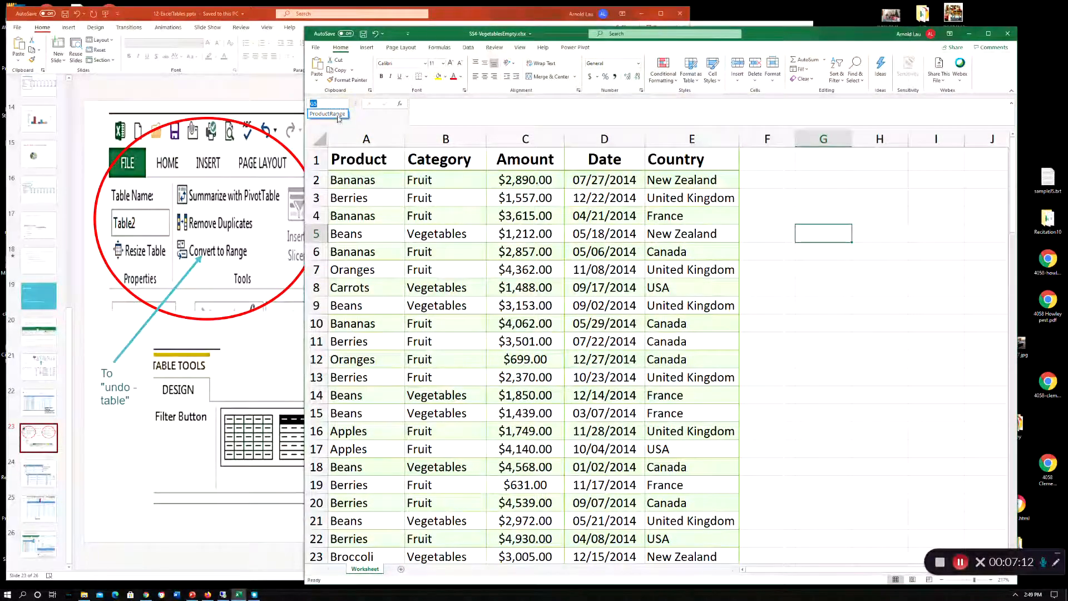
pyautogui.click(813, 231)
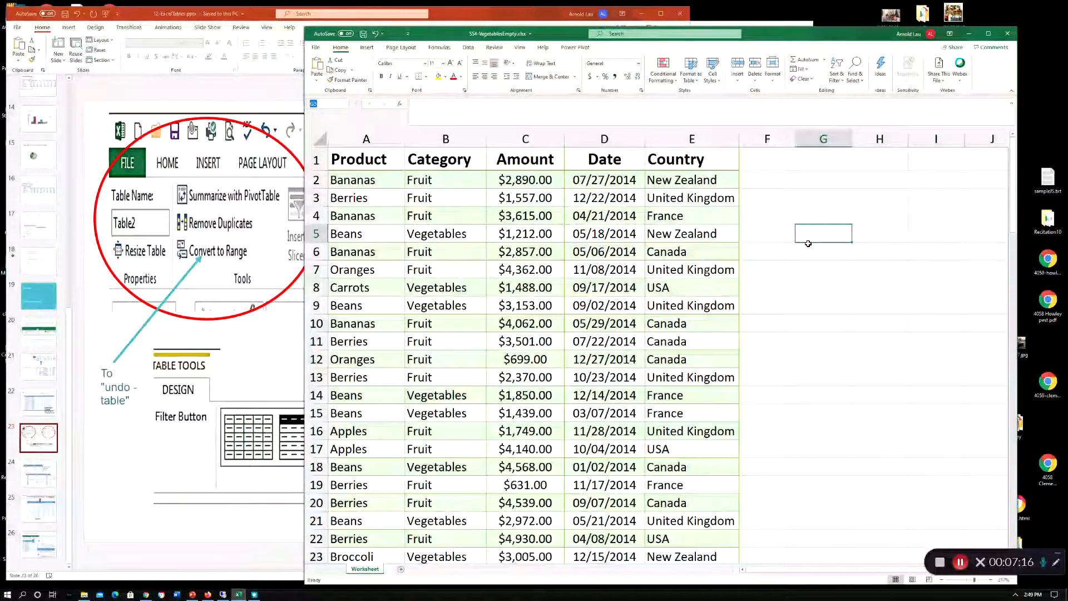
# Step: Start a VLOOKUP formula in cell G5 with A2 as the lookup value
pyautogui.write('=v')
pyautogui.press('Escape')
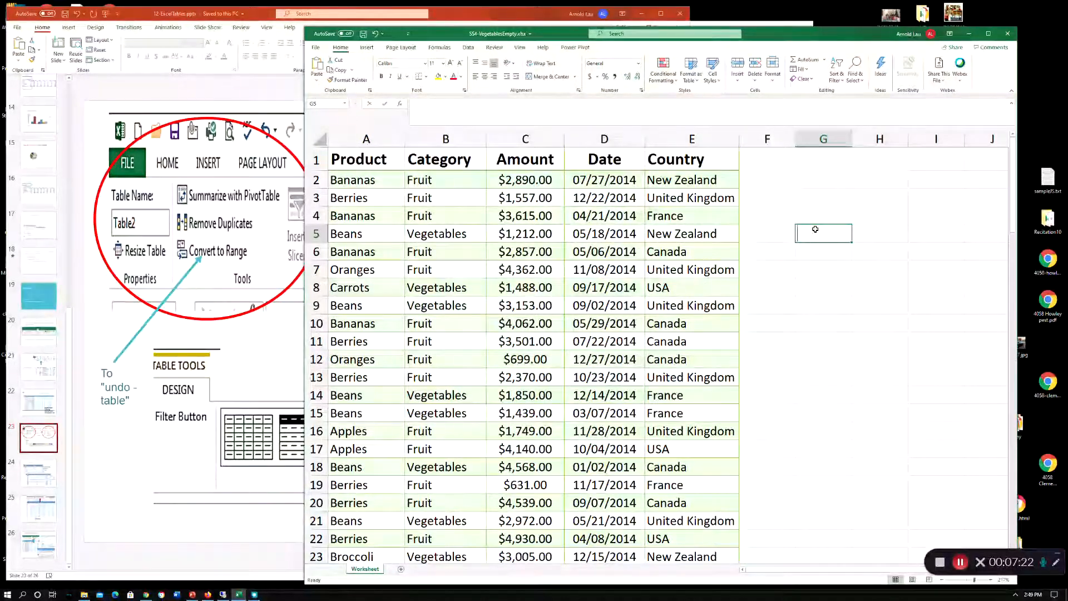
pyautogui.write('==')
pyautogui.press('BackSpace')
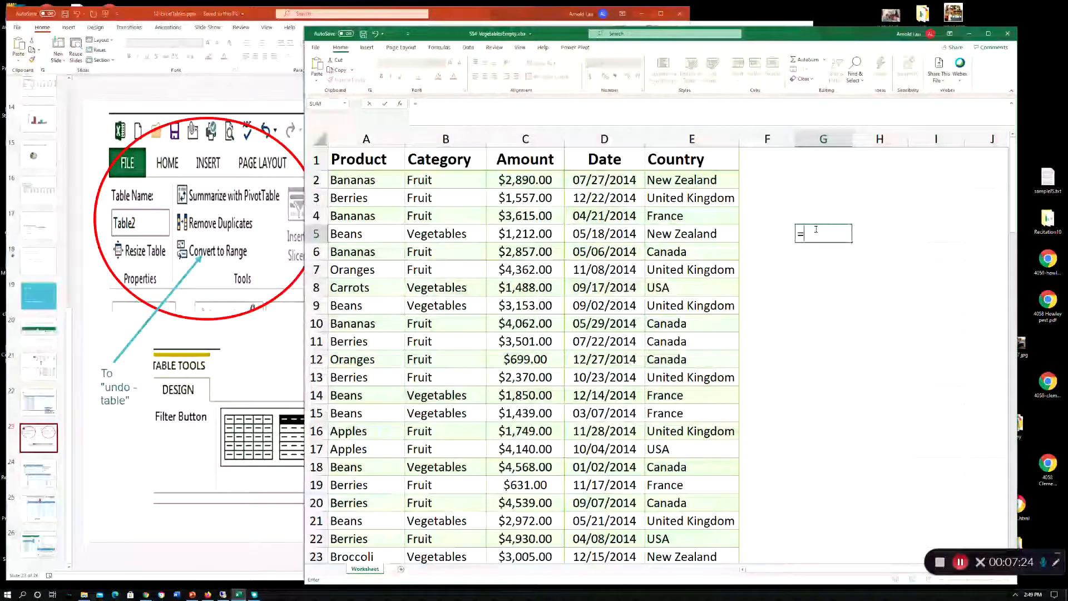
pyautogui.write('vloo')
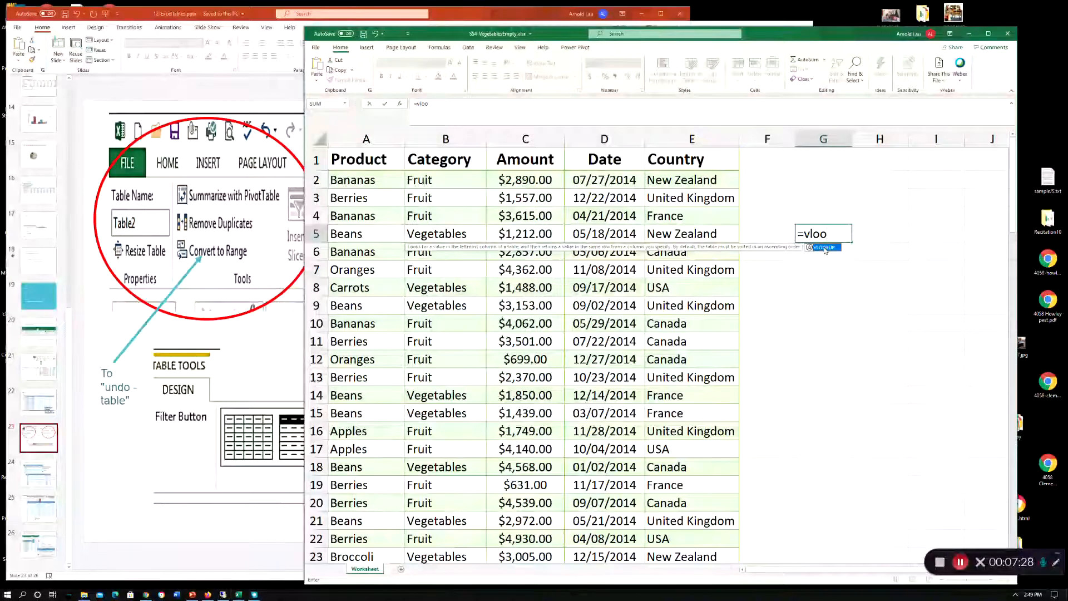
pyautogui.doubleClick(824, 248)
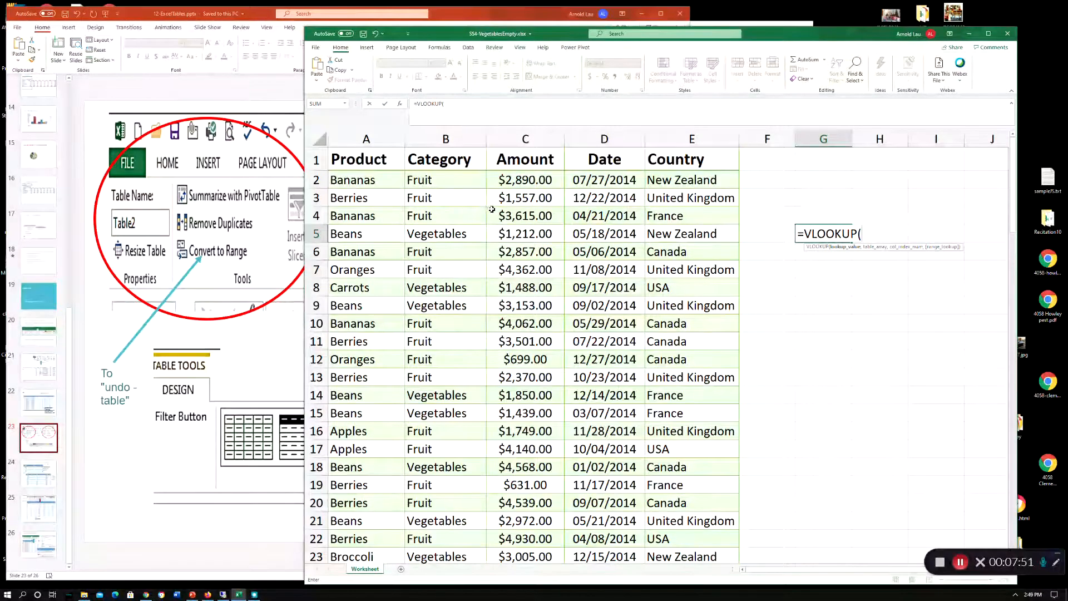
pyautogui.click(382, 181)
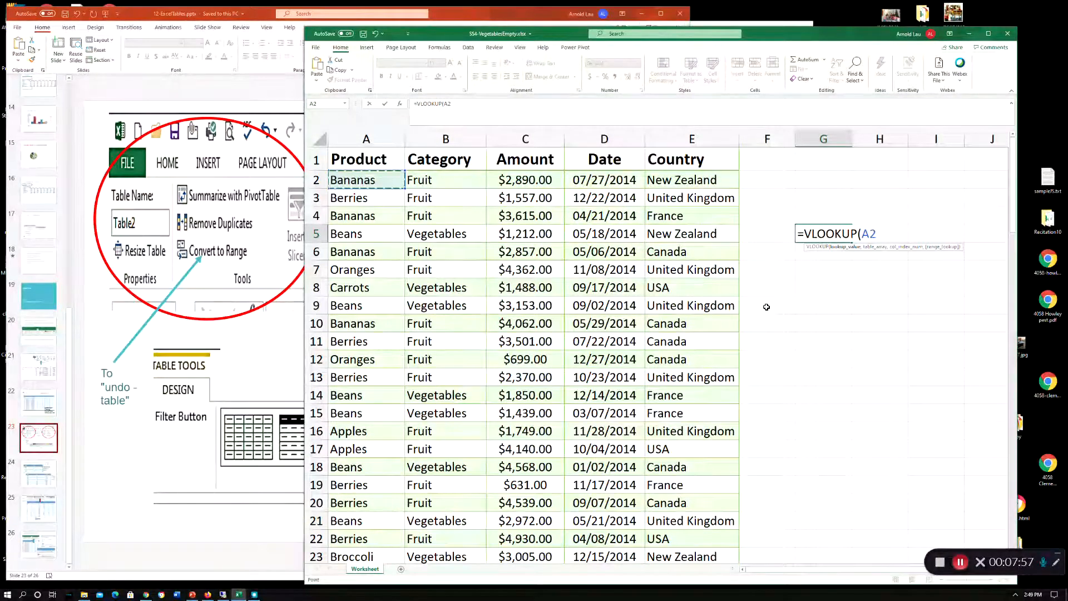
pyautogui.write(',')
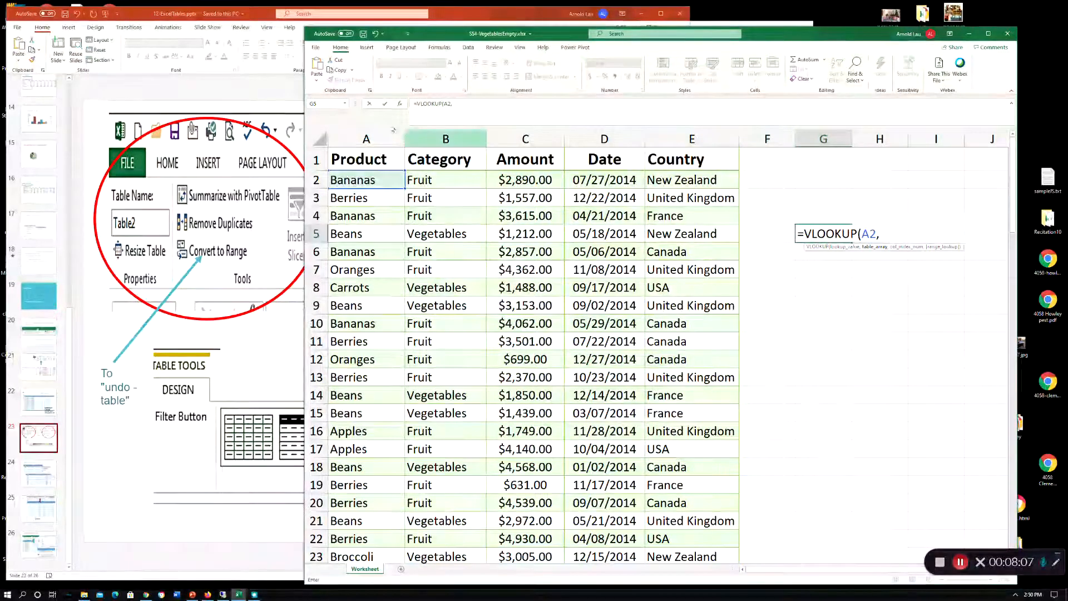
# Step: Use the named range ProductRange as the table array of the VLOOKUP formula
pyautogui.click(346, 105)
pyautogui.click(346, 105)
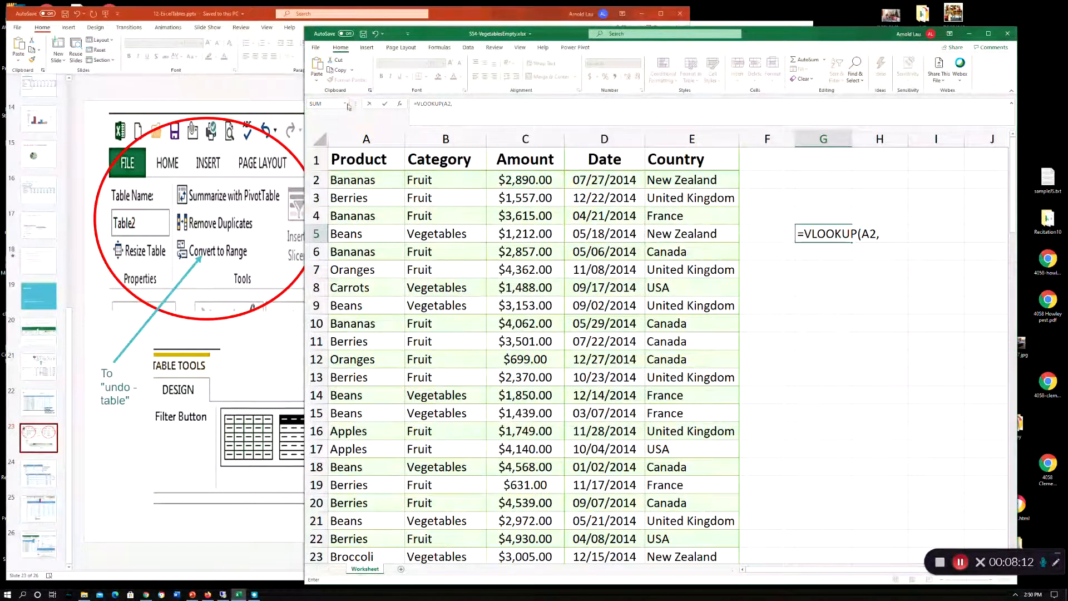
pyautogui.click(470, 103)
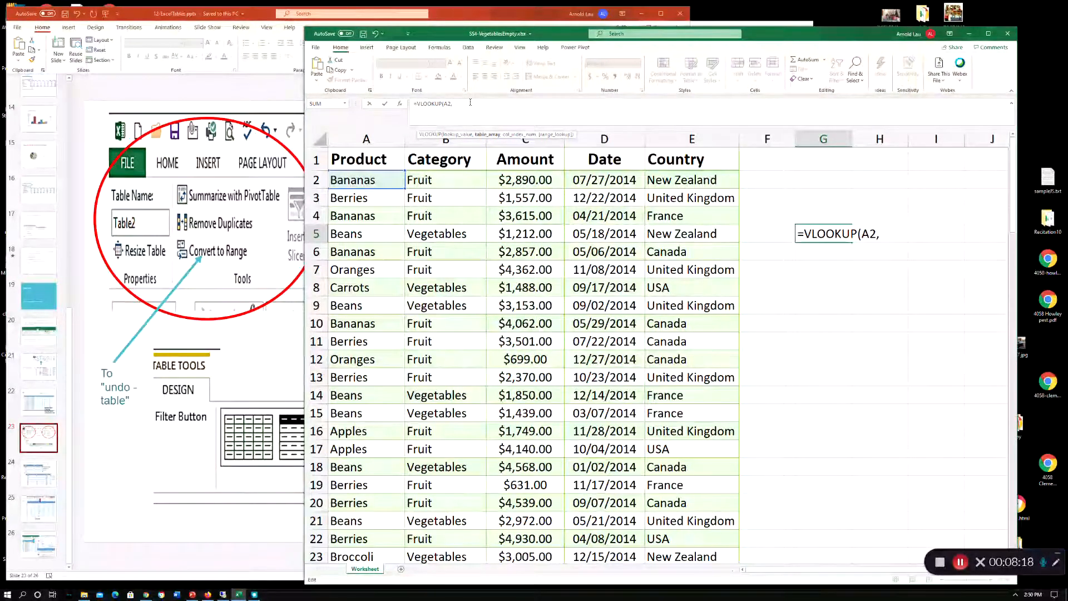
pyautogui.write('Pro')
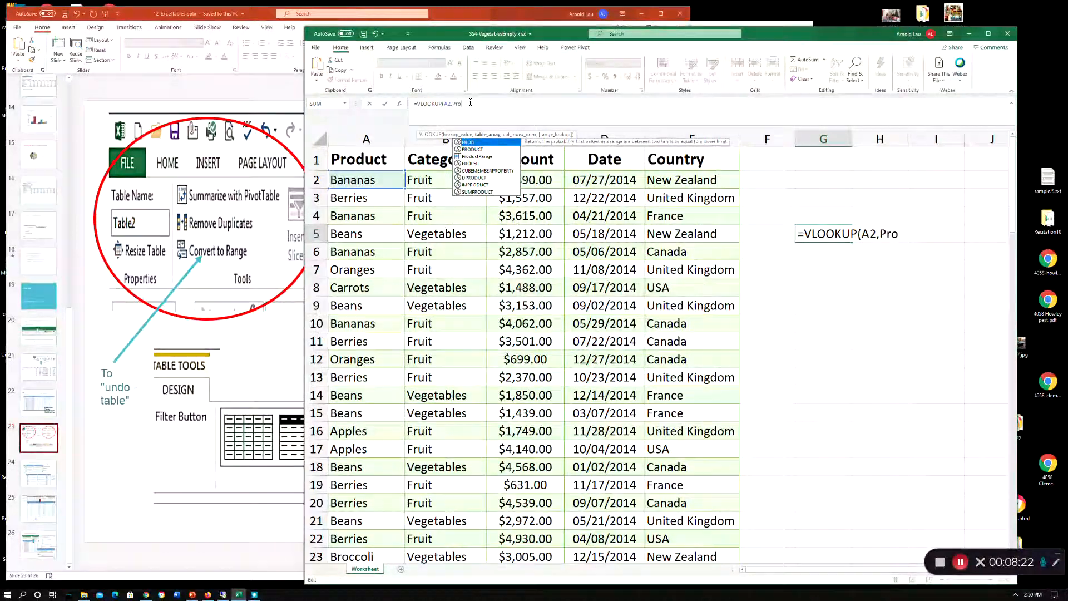
pyautogui.click(485, 157)
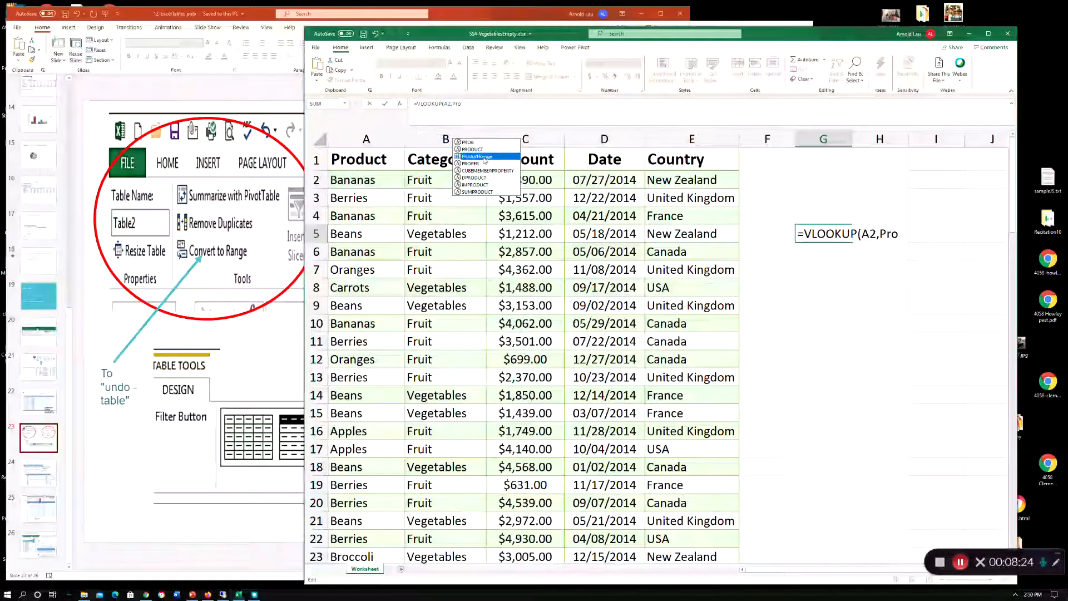
pyautogui.doubleClick(487, 157)
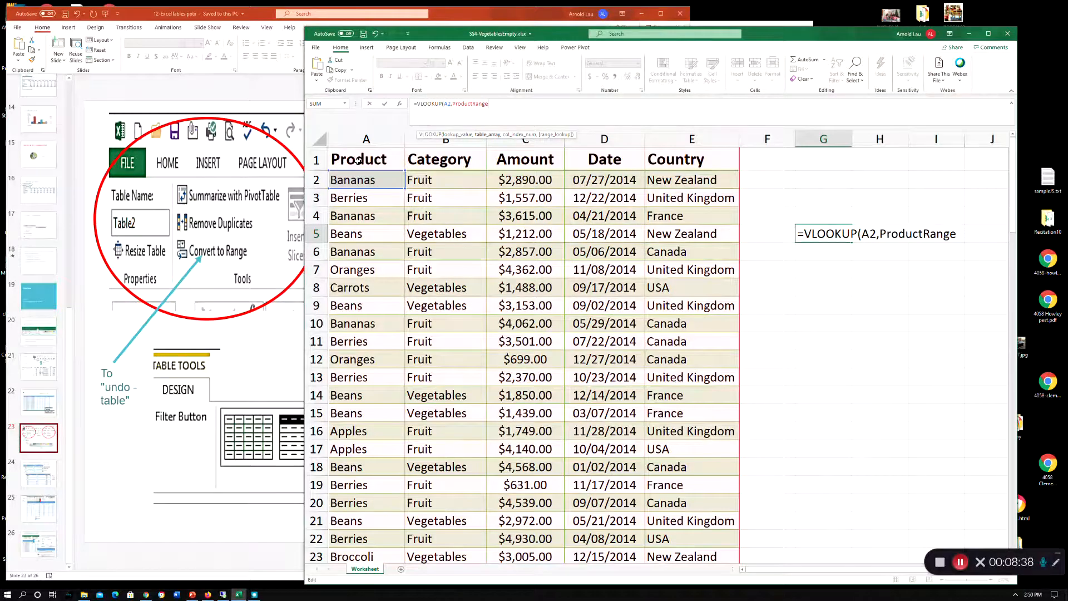
# Step: Set the VLOOKUP column index to 2 and complete the formula as =VLOOKUP(A2,ProductRange,2)
pyautogui.scroll(-1, 709, 342)
pyautogui.scroll(1, 709, 342)
pyautogui.write(',')
pyautogui.click(851, 229)
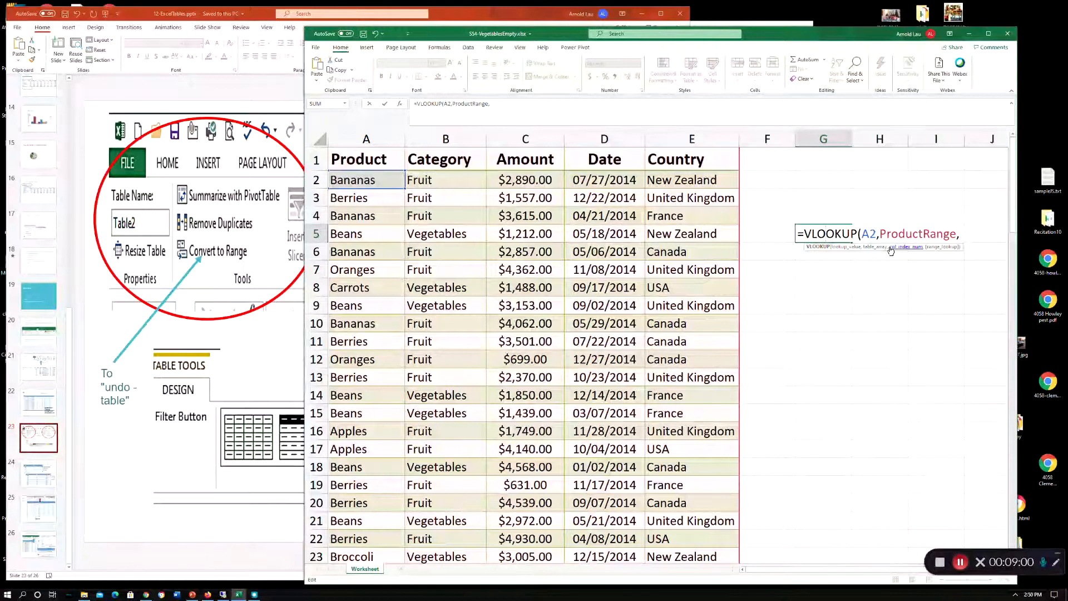
pyautogui.click(517, 107)
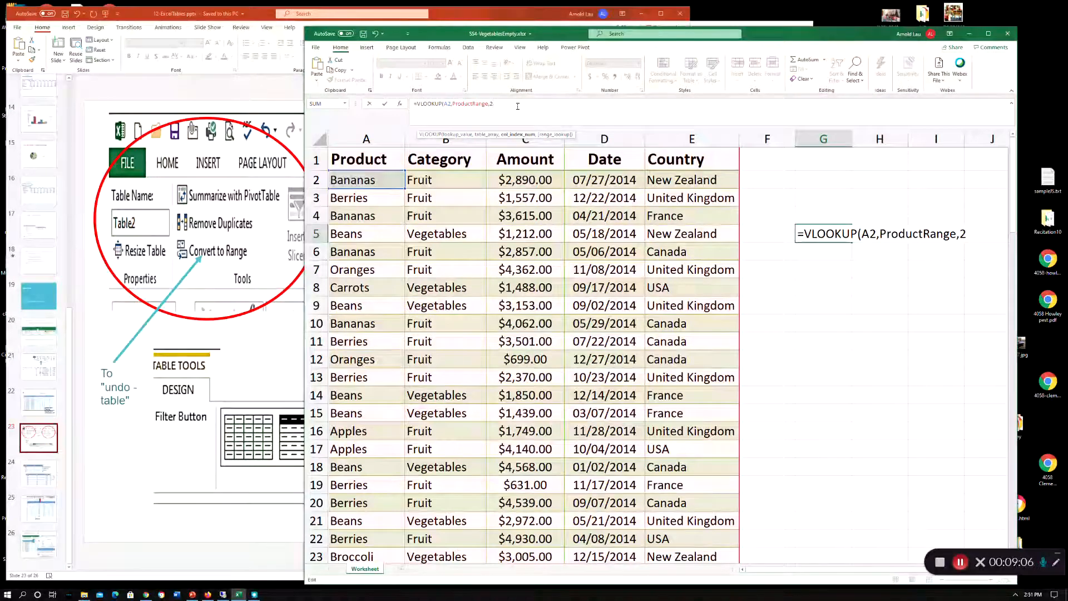
pyautogui.write(')')
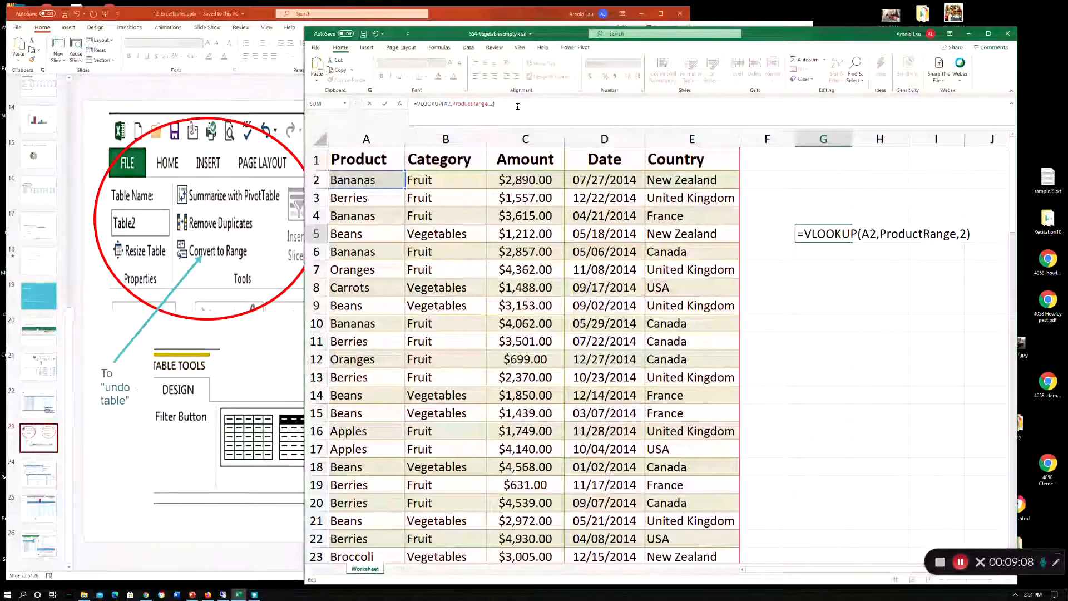
pyautogui.press('Return')
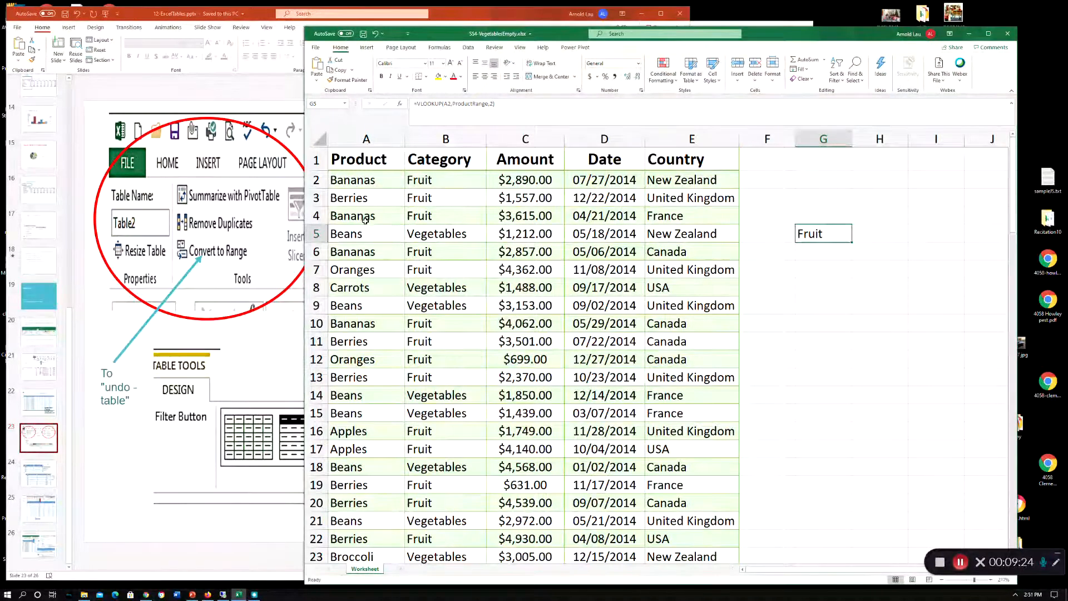
# Step: Examine the Product and Category entries for Bananas to compare them with the lookup result in G5
pyautogui.scroll(-4, 367, 220)
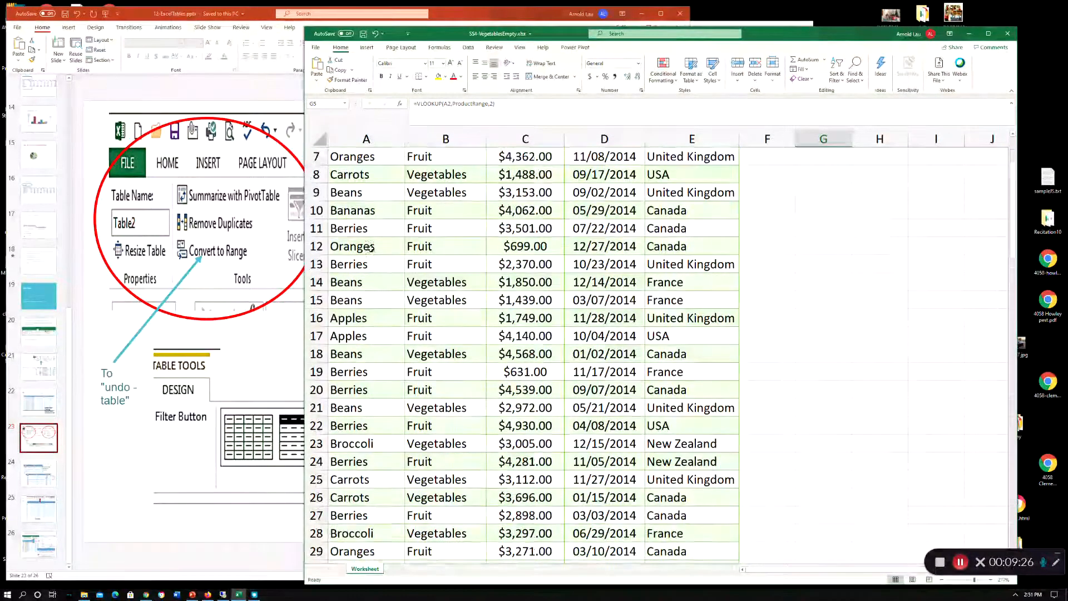
pyautogui.scroll(-5, 384, 311)
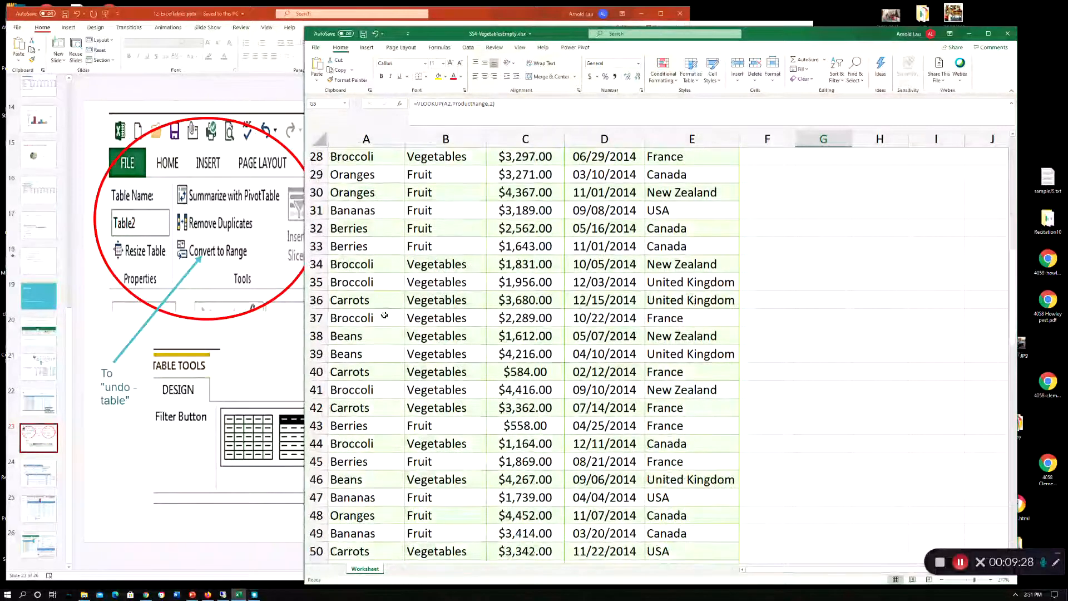
pyautogui.scroll(9, 390, 289)
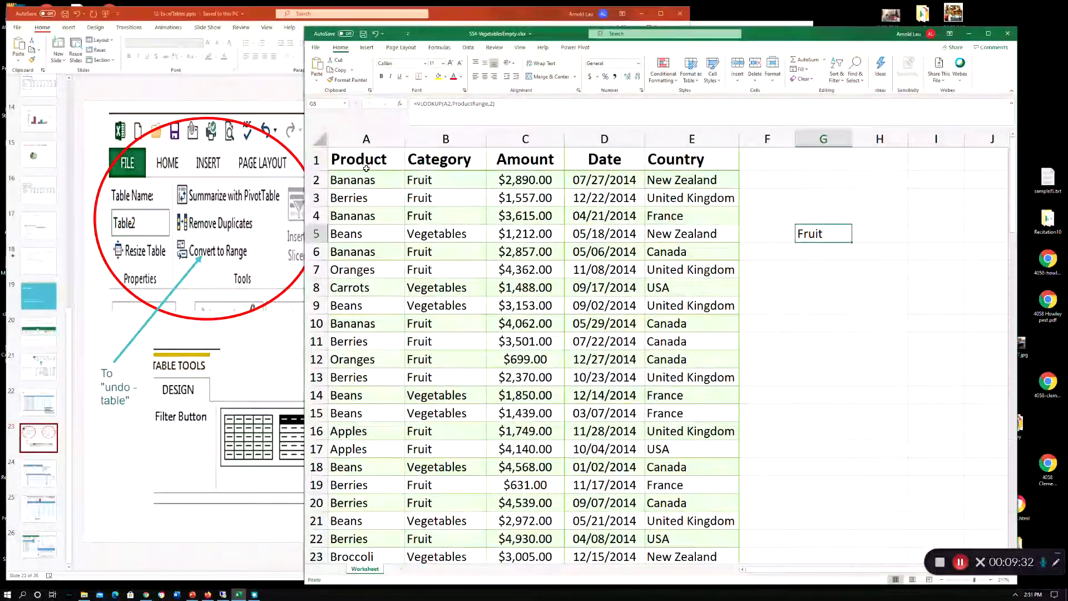
pyautogui.click(381, 181)
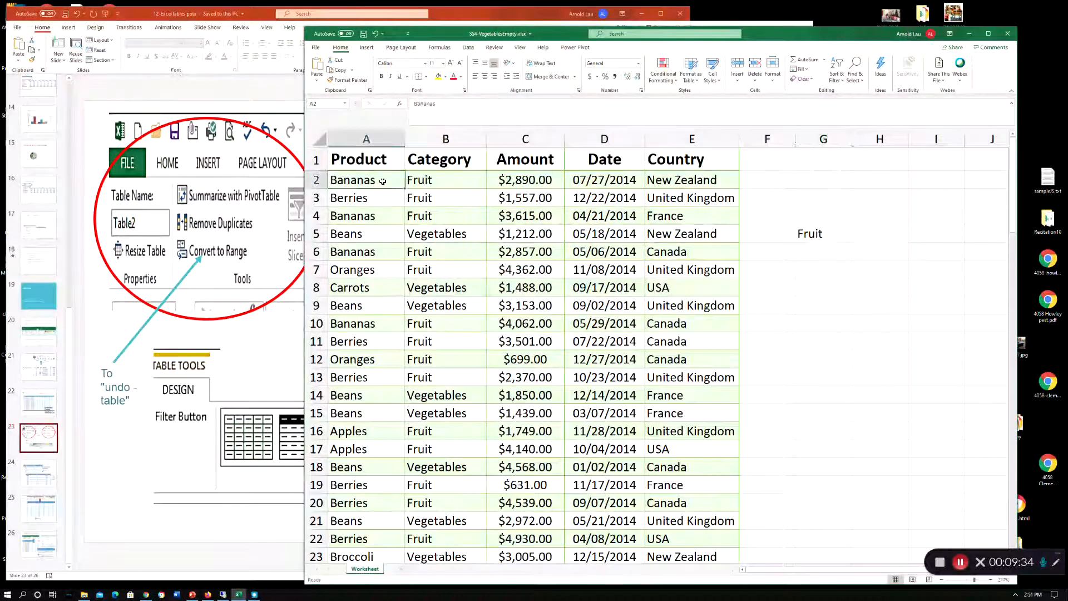
pyautogui.click(384, 216)
pyautogui.click(418, 215)
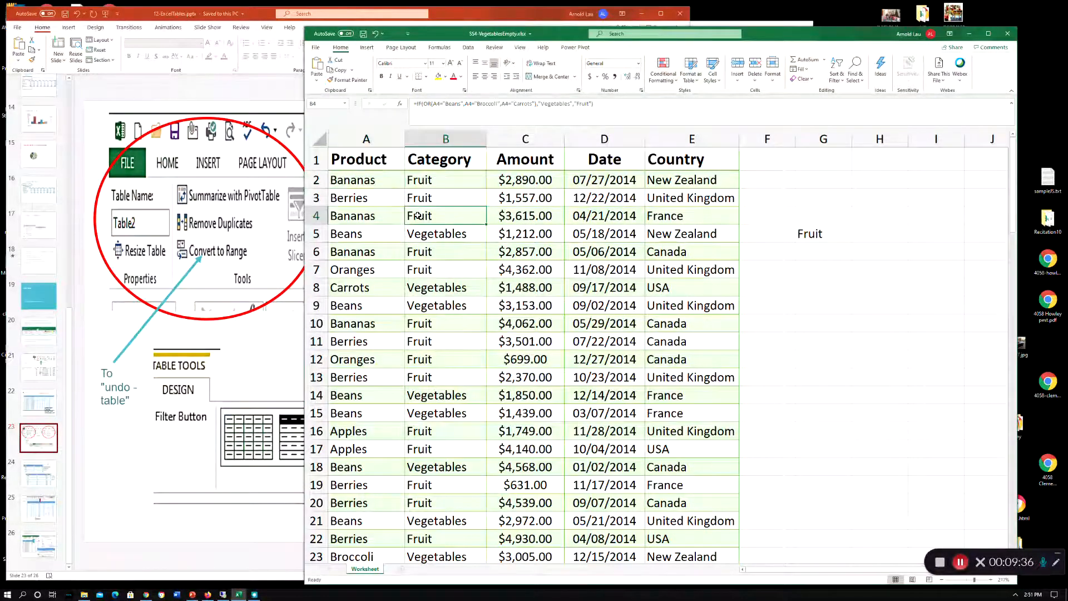
pyautogui.click(422, 254)
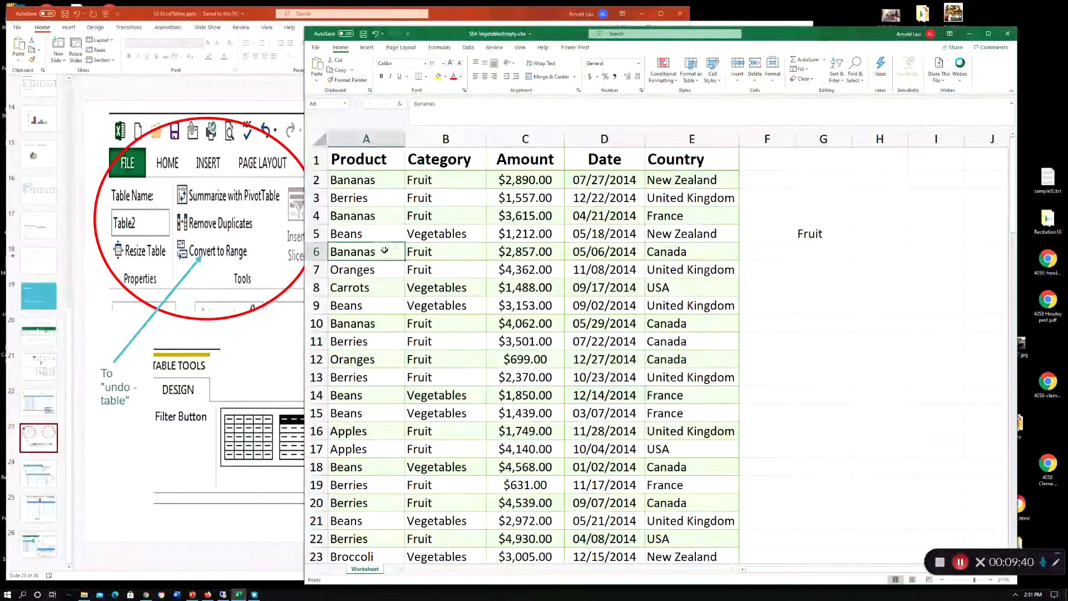
# Step: Clear the contents of G5 and select cell A2
pyautogui.click(817, 235)
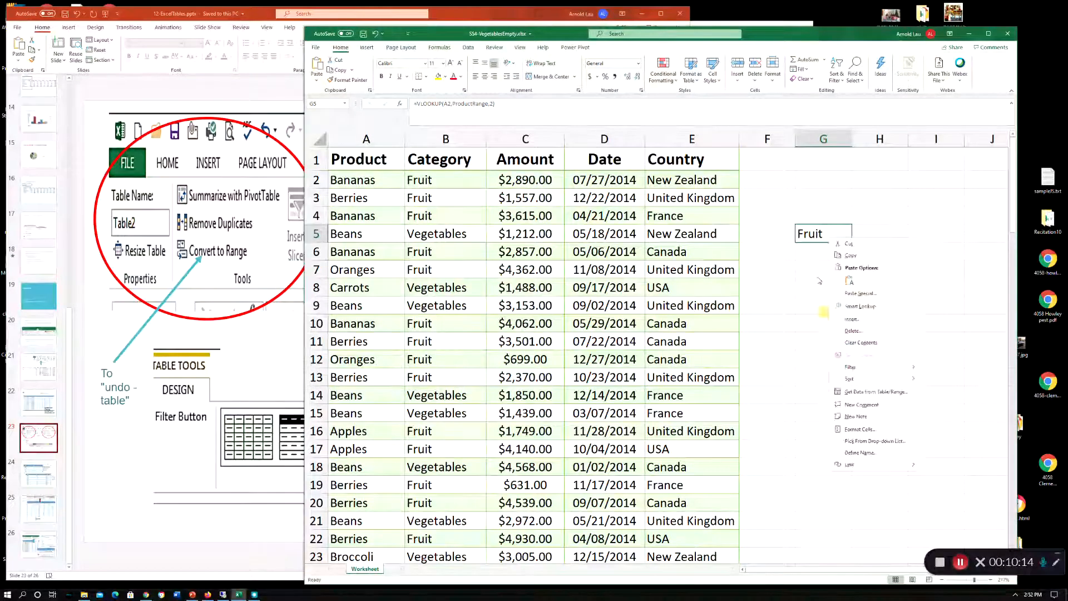
pyautogui.rightClick(818, 241)
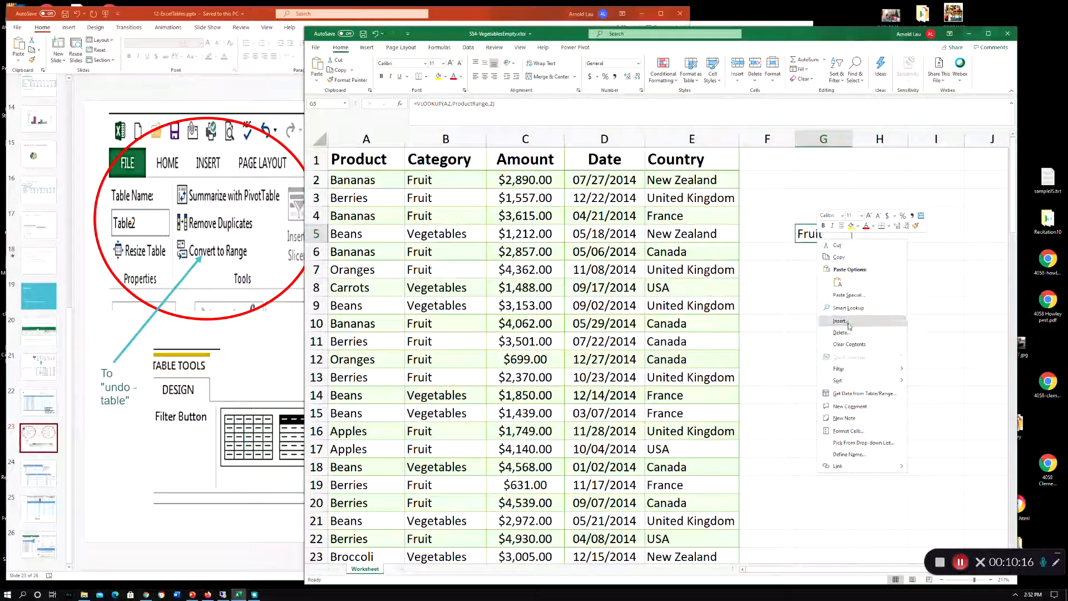
pyautogui.click(853, 345)
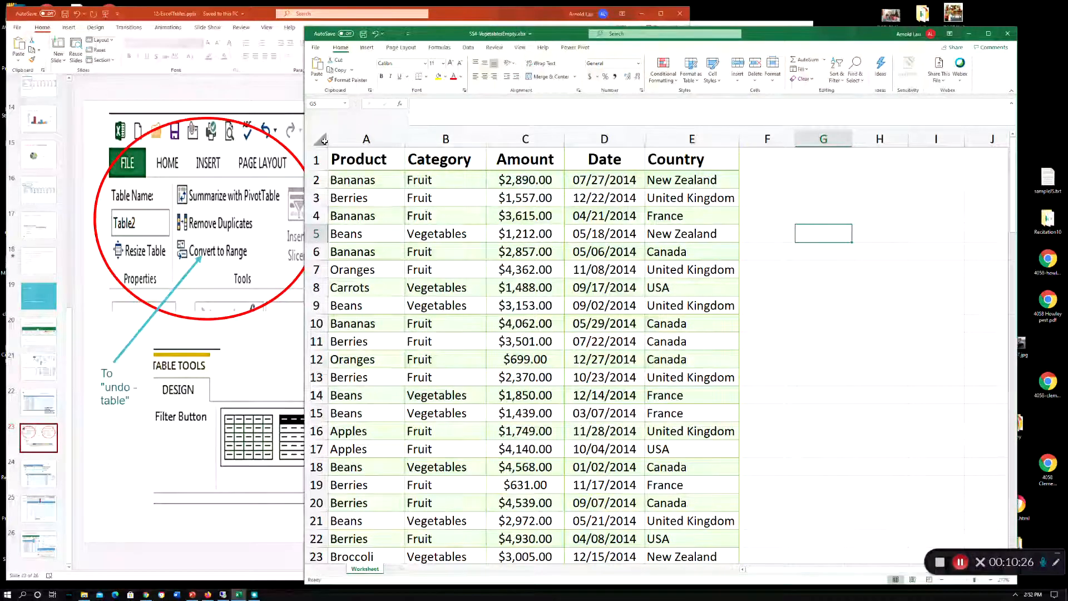
pyautogui.click(348, 177)
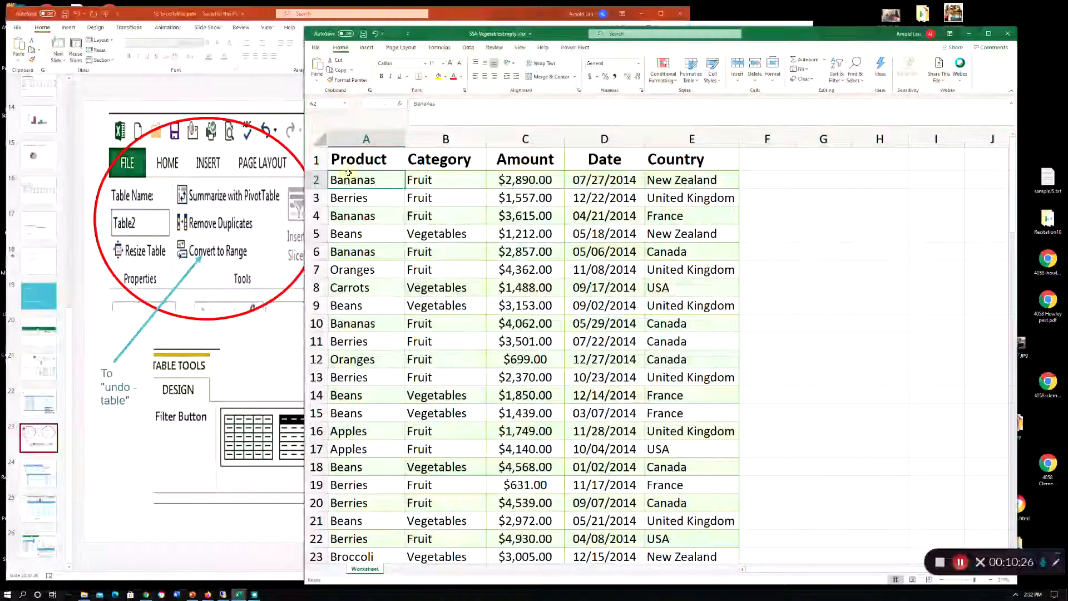
# Step: Create a table with headers from the data range A1:E101
pyautogui.click(372, 49)
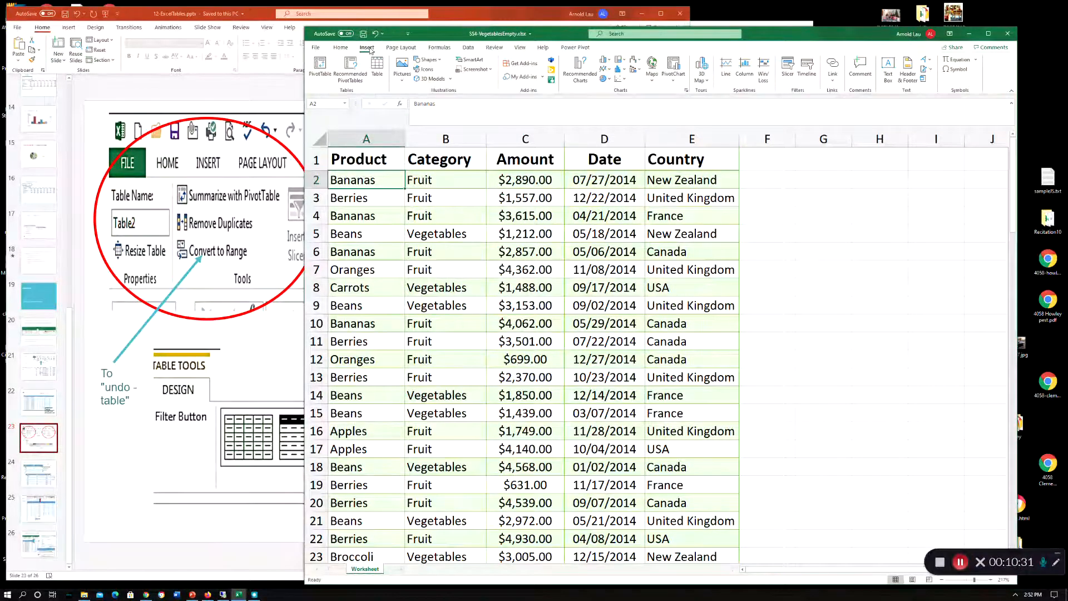
pyautogui.click(377, 66)
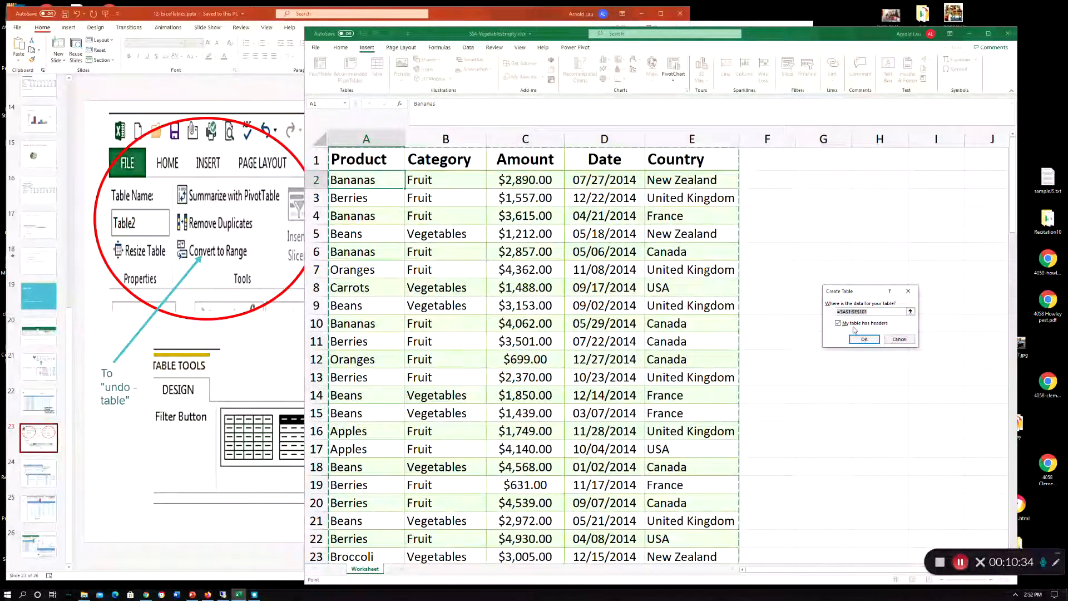
pyautogui.click(865, 340)
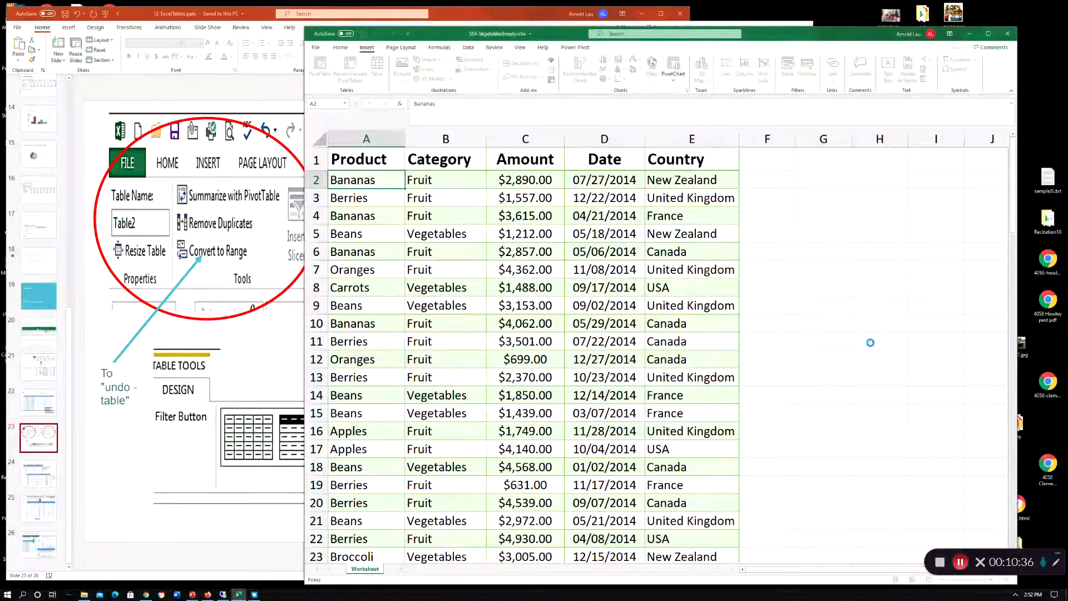
pyautogui.click(846, 326)
pyautogui.click(581, 305)
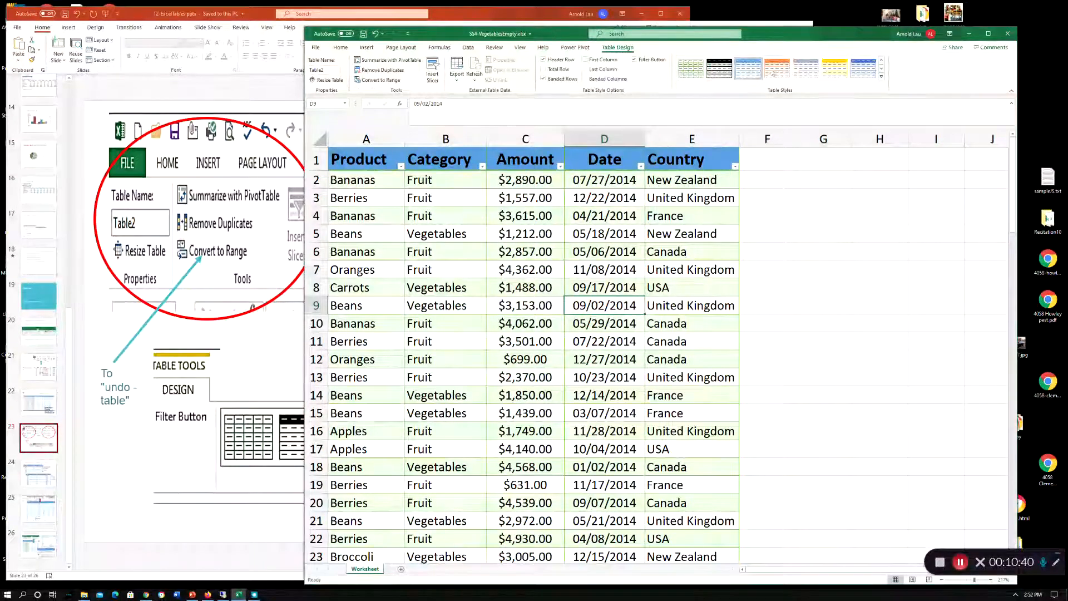
# Step: Try the orange and gray table styles on the table and return to the blue style
pyautogui.click(779, 68)
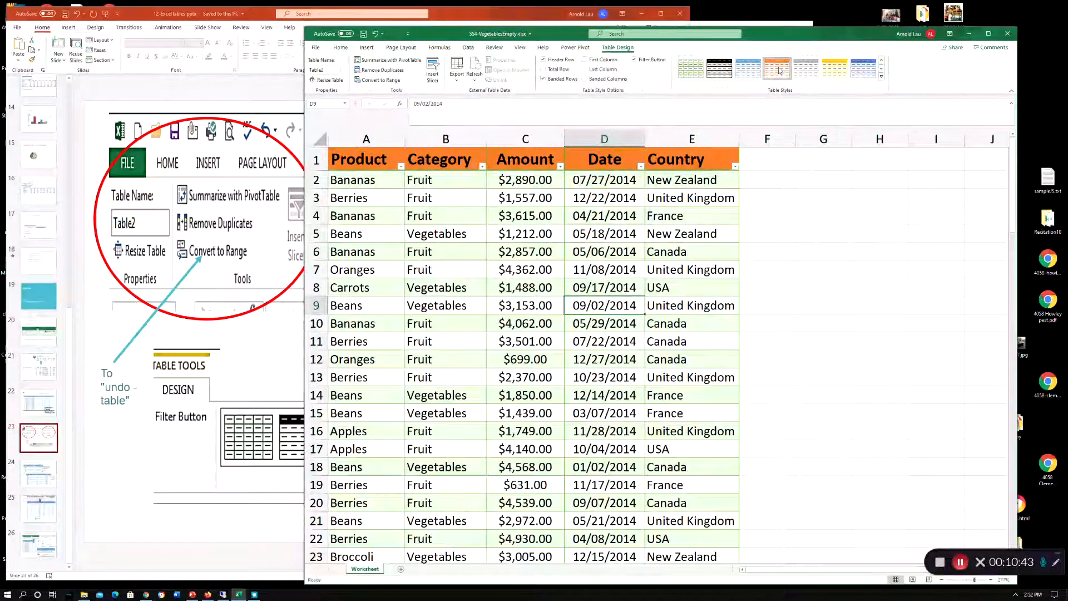
pyautogui.click(605, 323)
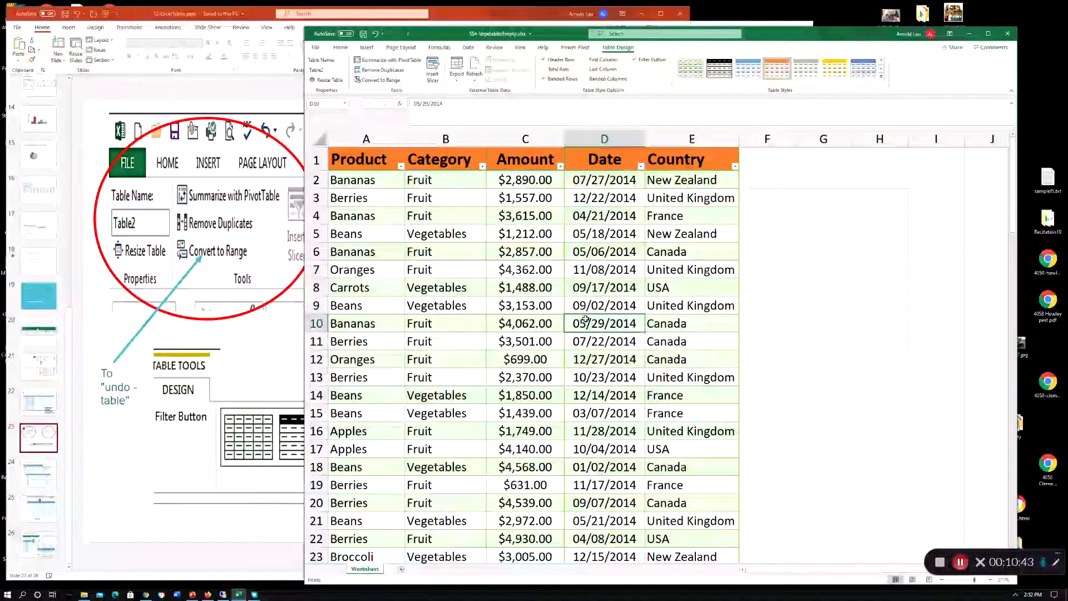
pyautogui.click(654, 197)
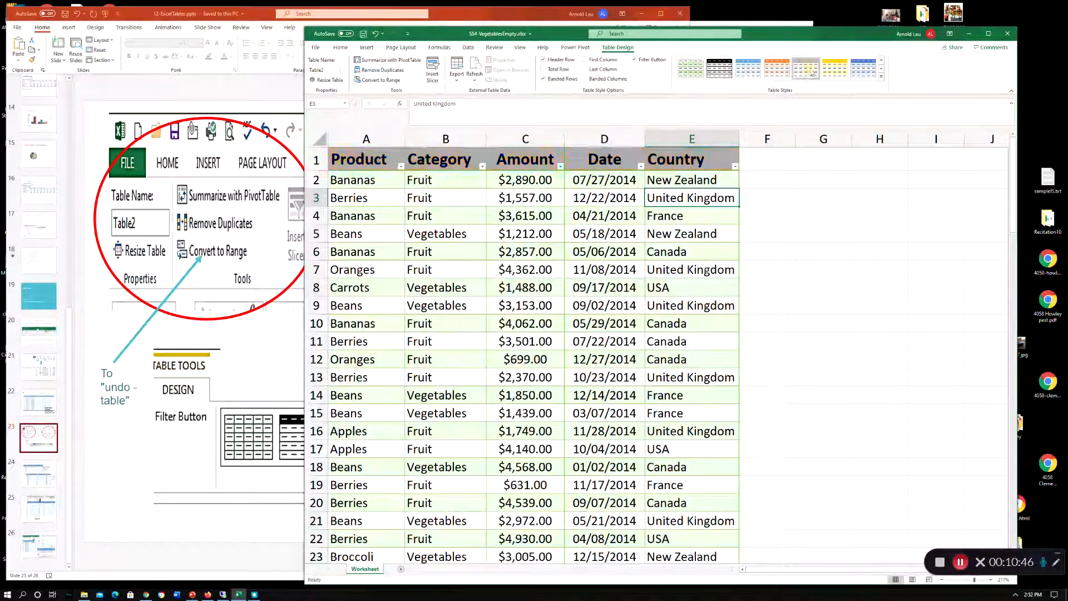
pyautogui.click(871, 75)
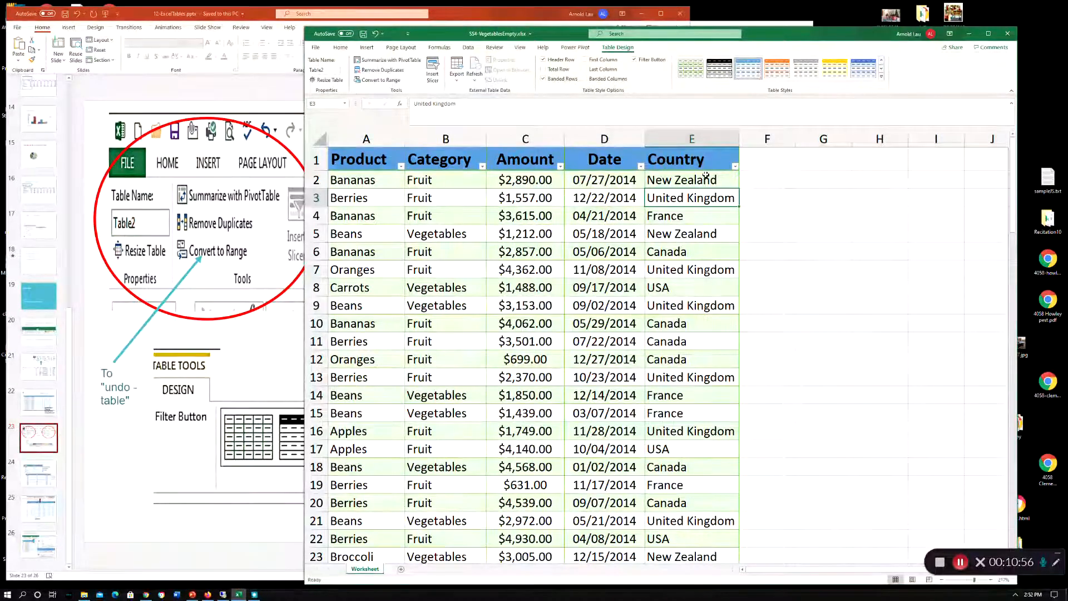
# Step: Sort the table by Amount from smallest to largest and review the sorted rows
pyautogui.click(560, 167)
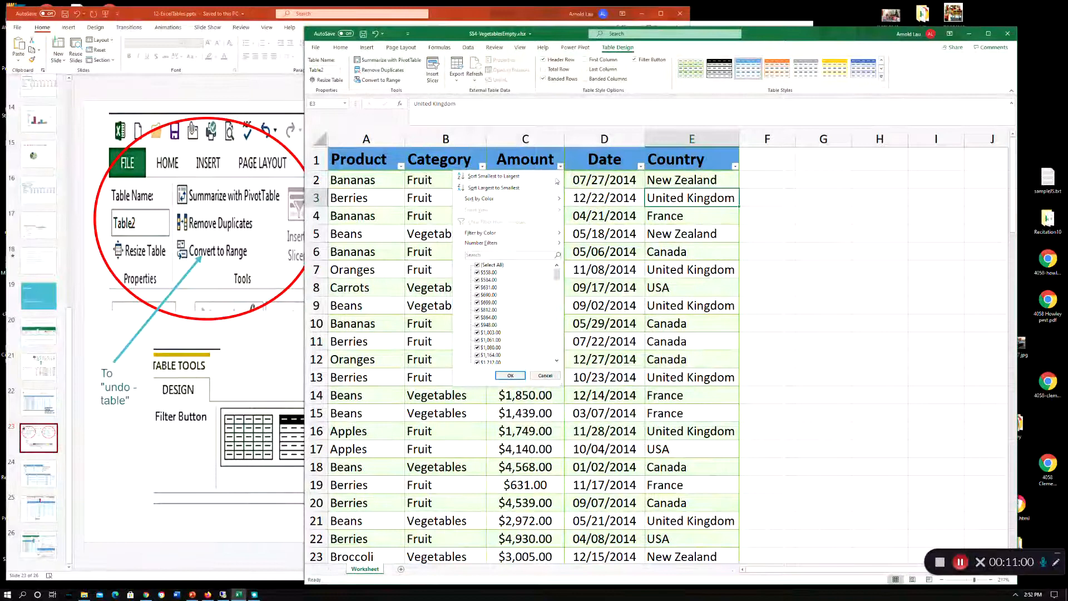
pyautogui.click(523, 177)
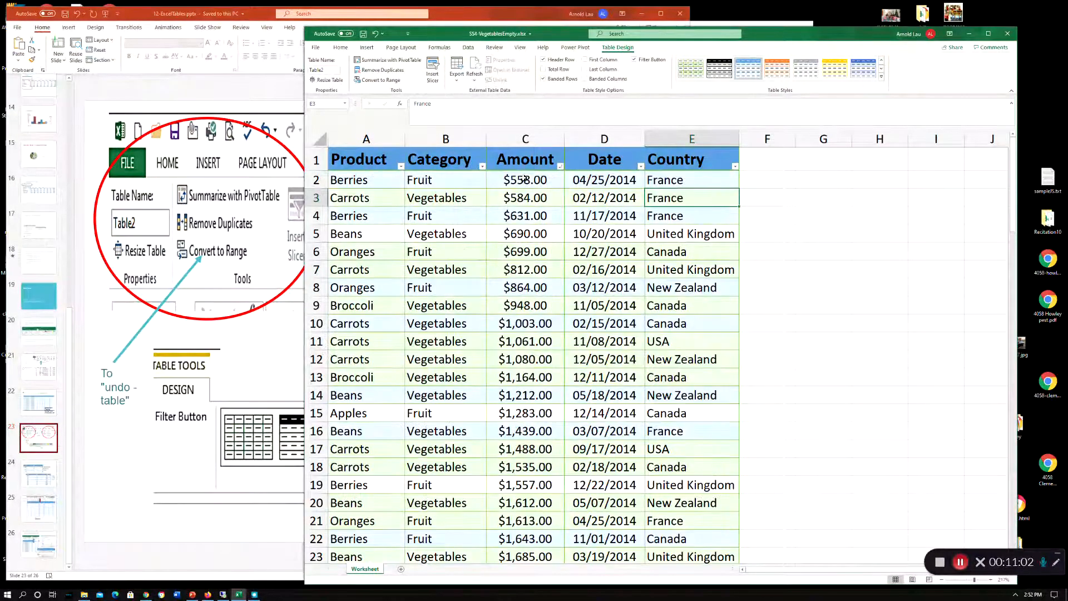
pyautogui.click(555, 262)
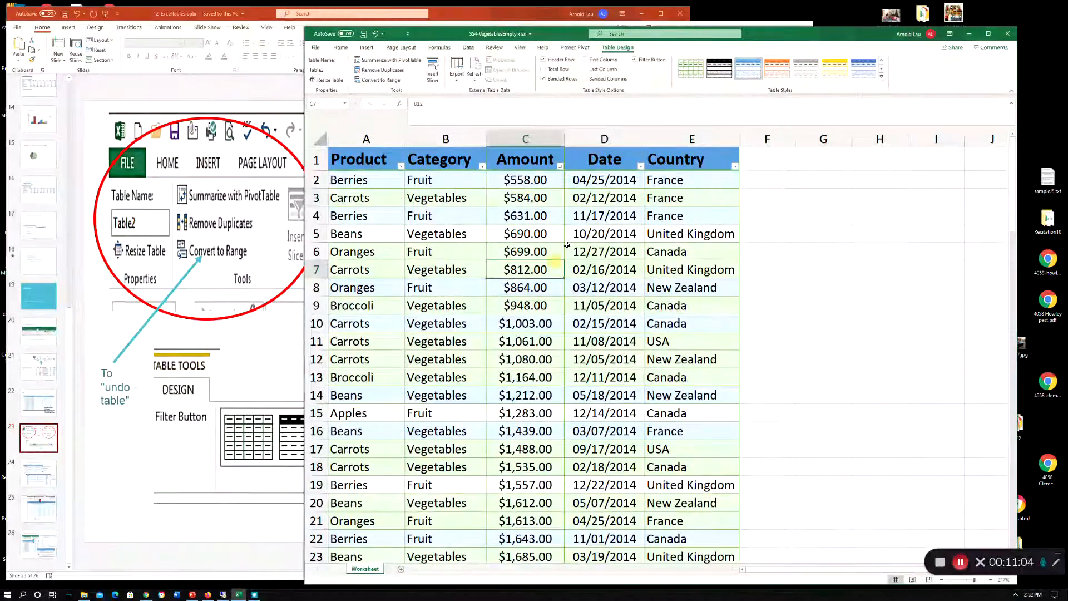
pyautogui.scroll(-6, 430, 254)
pyautogui.scroll(-12, 430, 254)
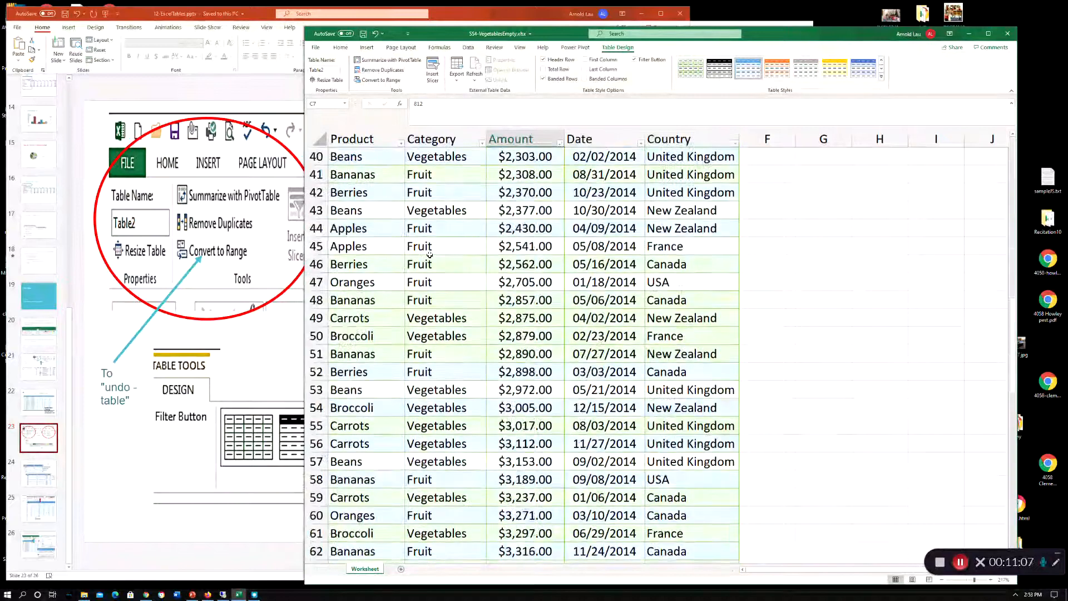
pyautogui.scroll(17, 430, 254)
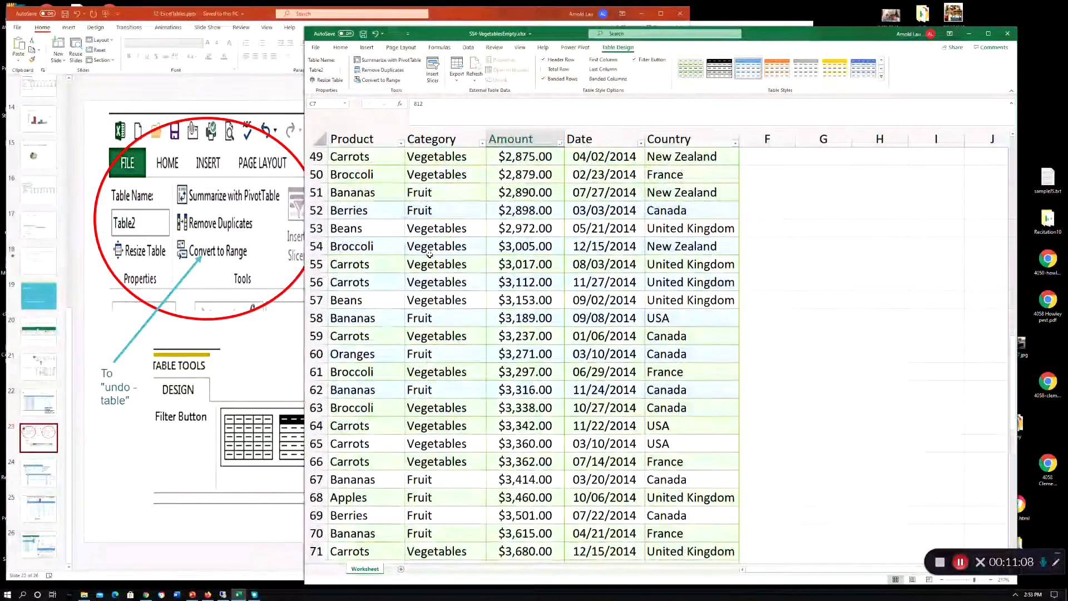
pyautogui.scroll(1, 430, 254)
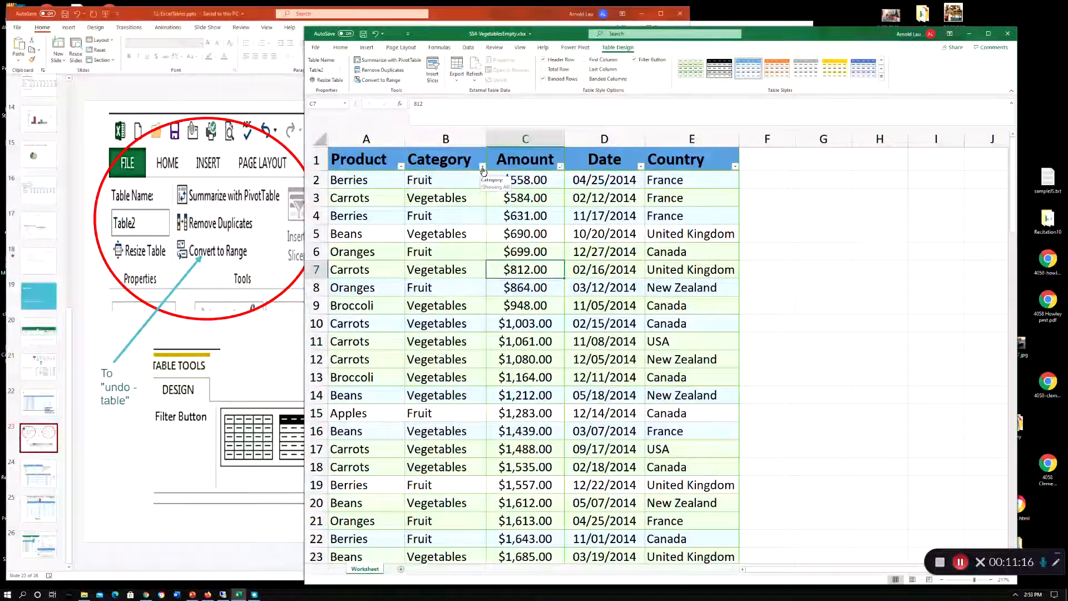
# Step: Switch to PowerPoint and show slide 24, "Formulas-vegetables add column (amount less 10%)"
pyautogui.click(212, 15)
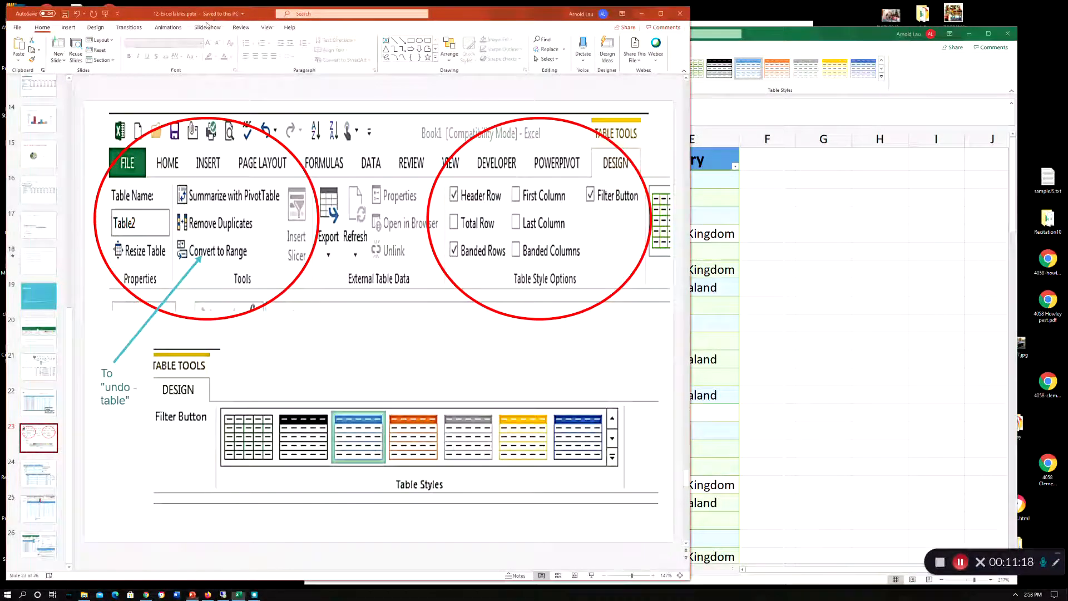
pyautogui.click(37, 439)
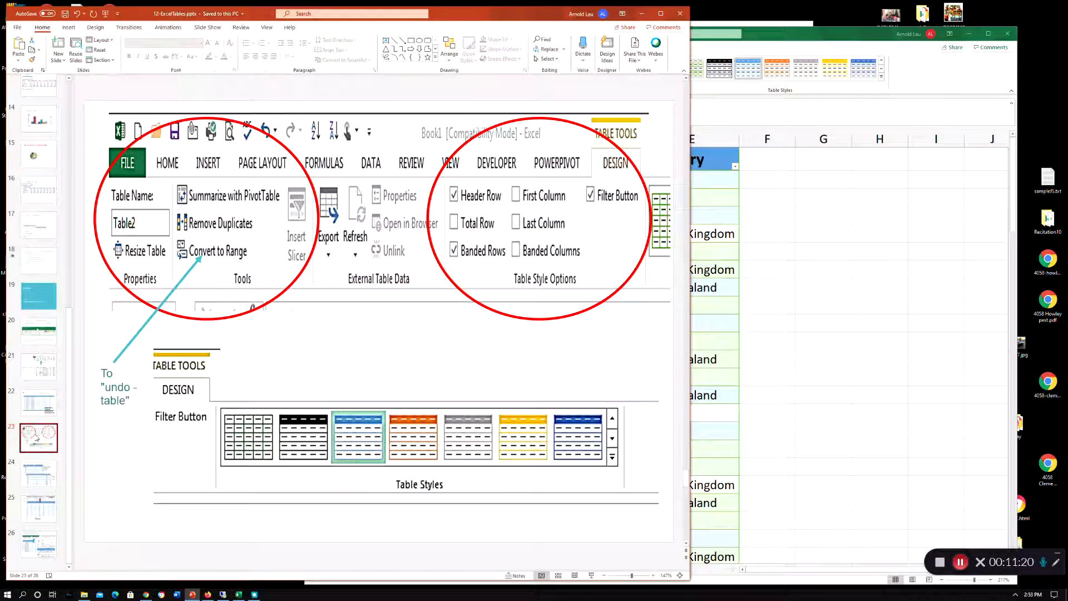
pyautogui.click(39, 474)
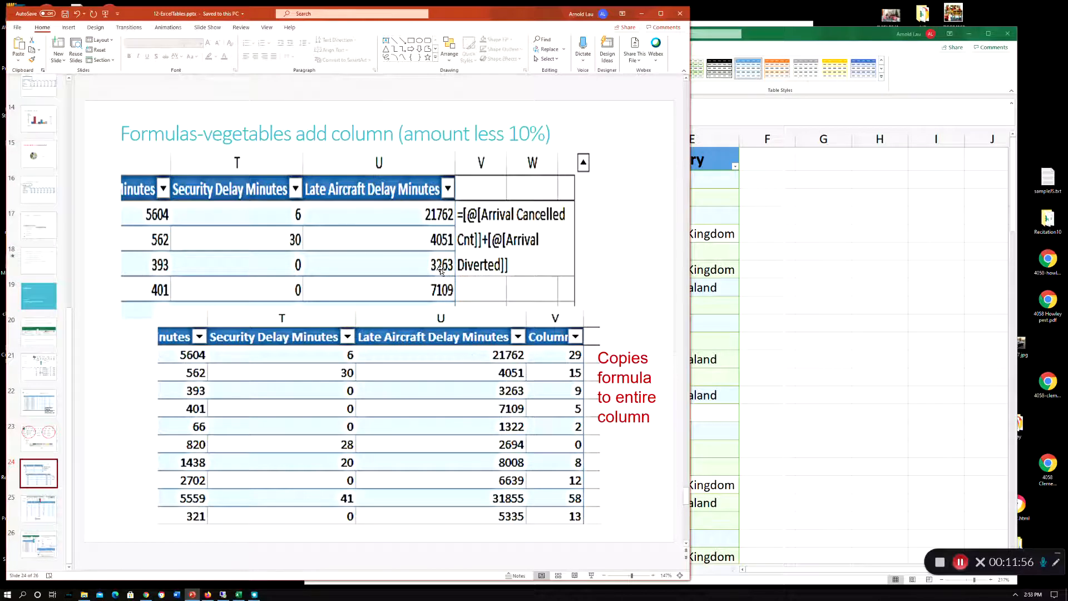
pyautogui.click(815, 233)
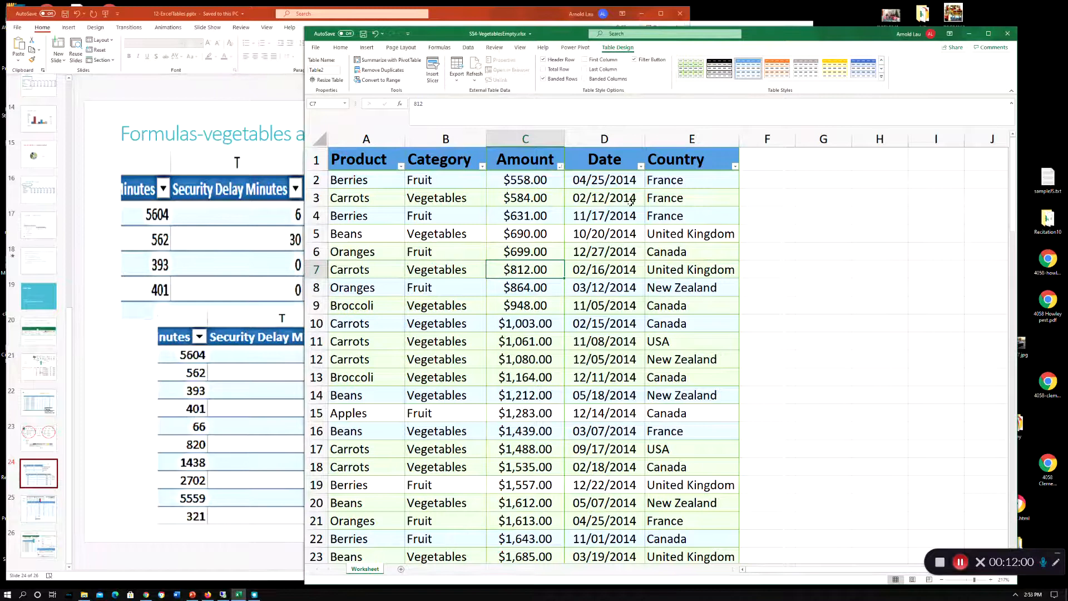
pyautogui.click(511, 179)
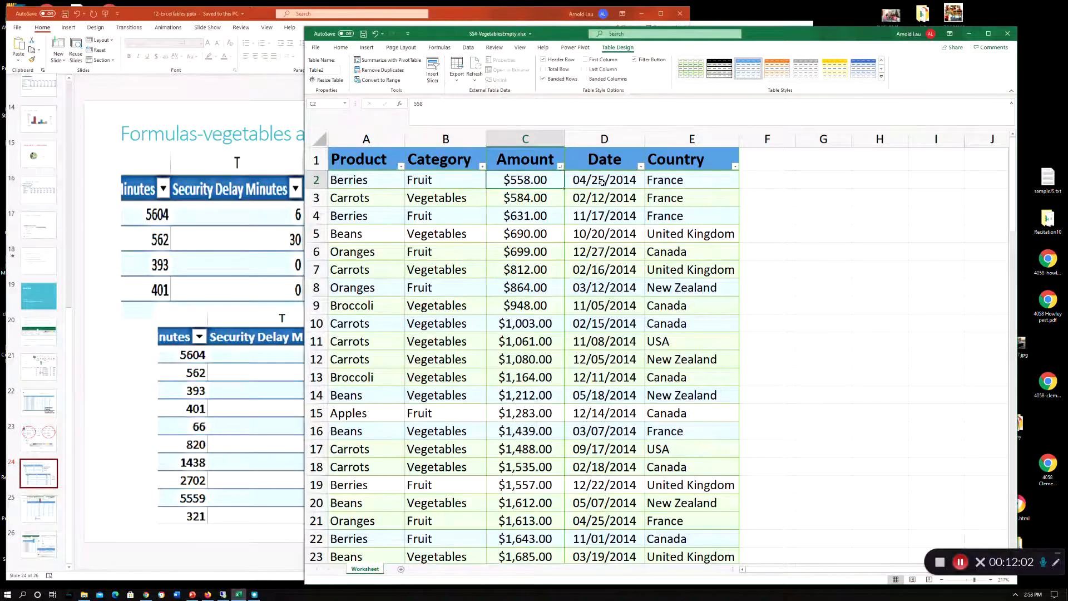
pyautogui.click(767, 179)
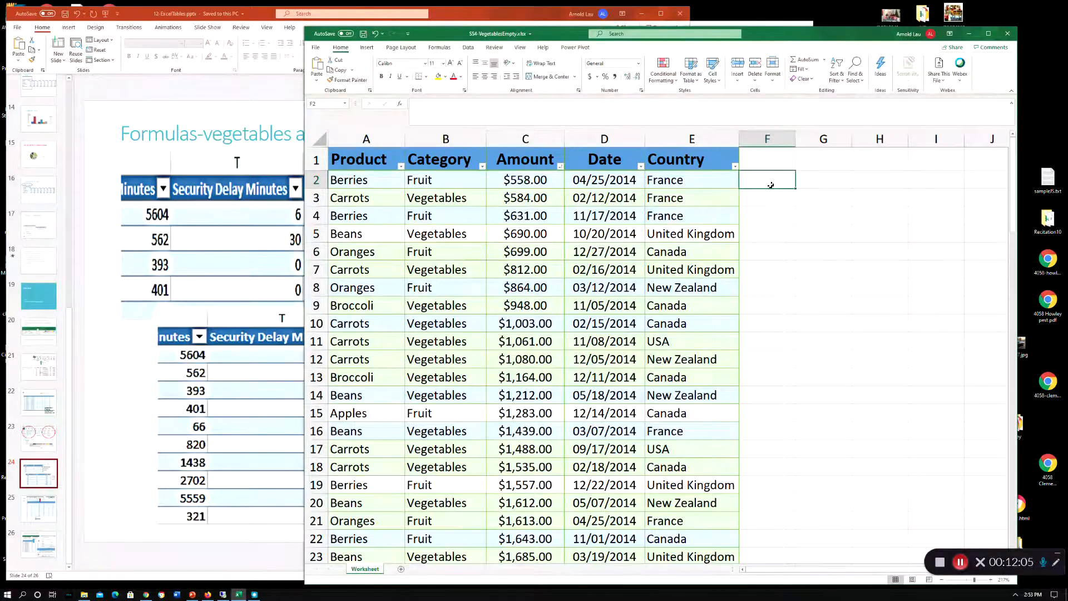
pyautogui.write('-=')
pyautogui.press('BackSpace')
pyautogui.write('=')
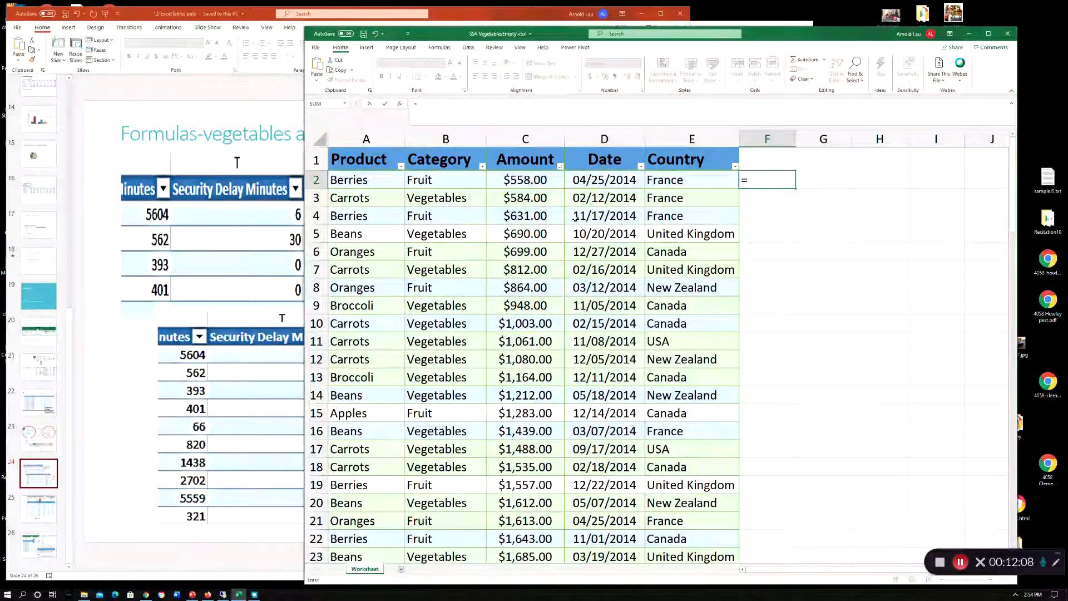
pyautogui.click(525, 182)
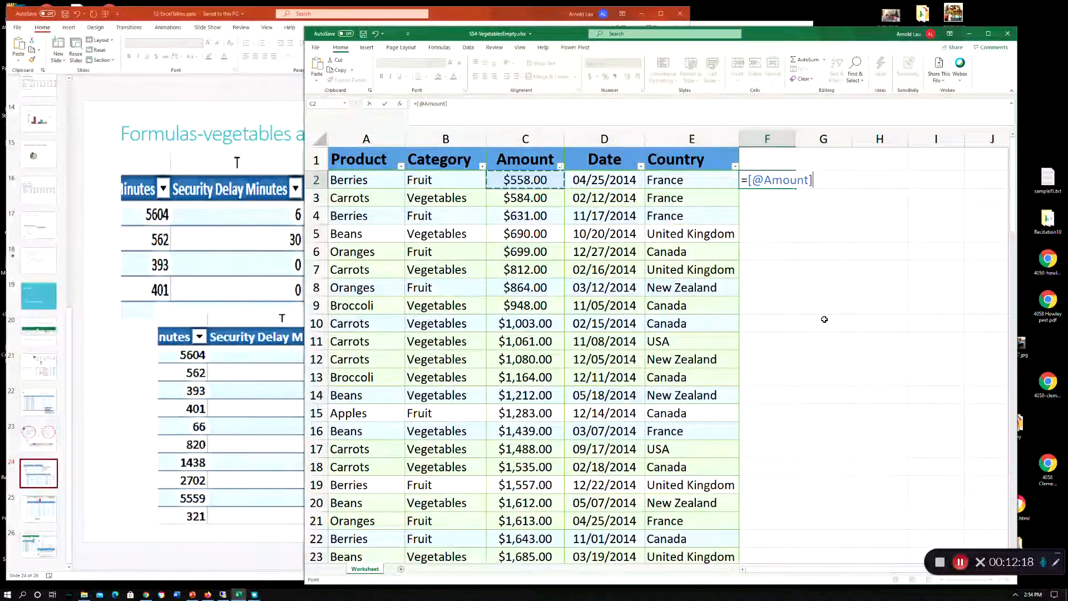
pyautogui.write('*')
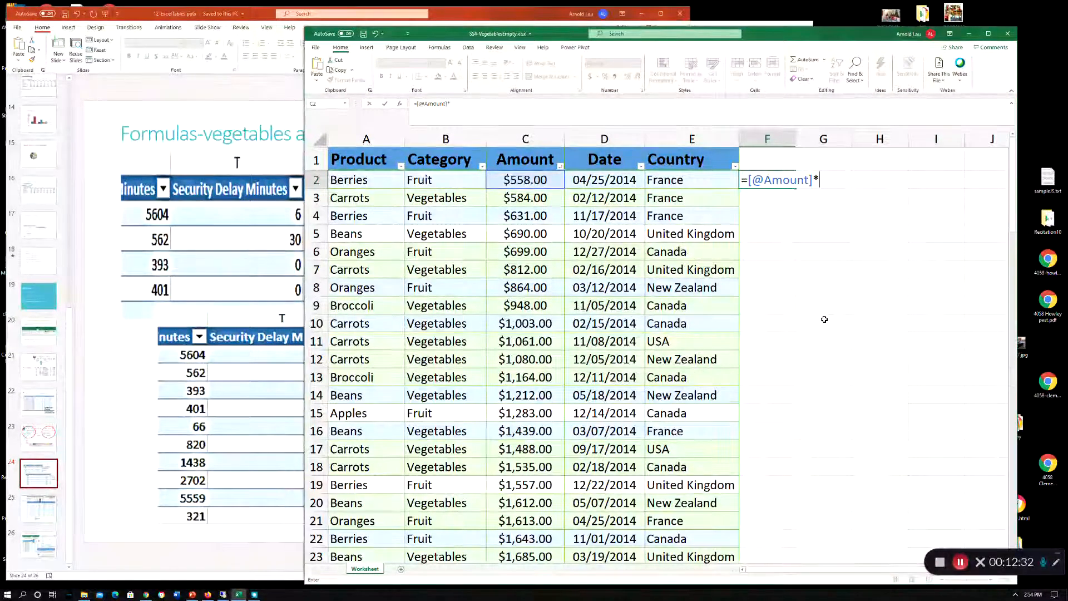
pyautogui.write('.9')
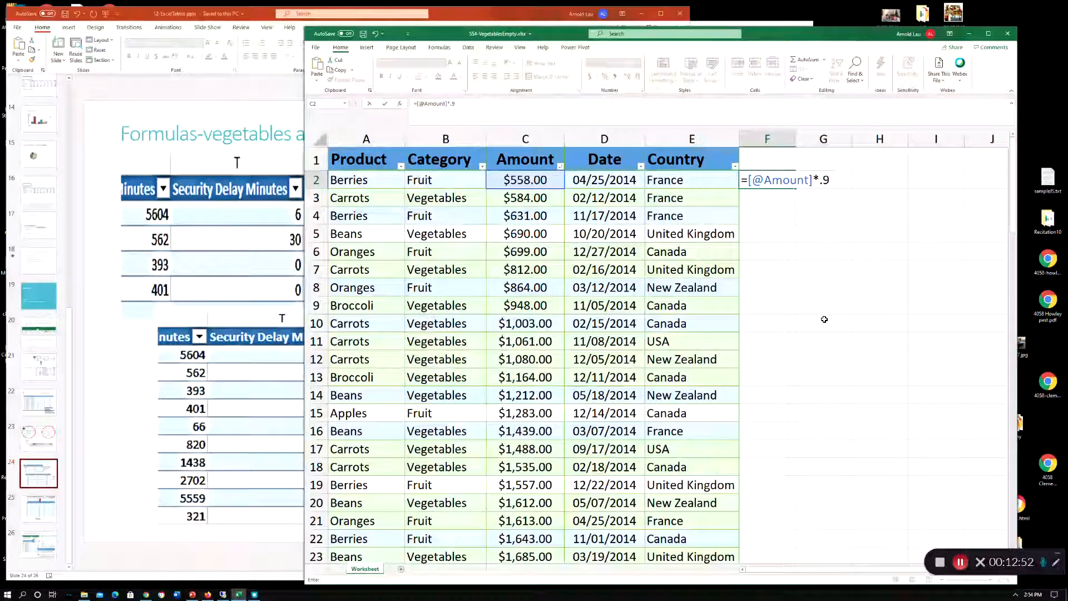
pyautogui.press('Return')
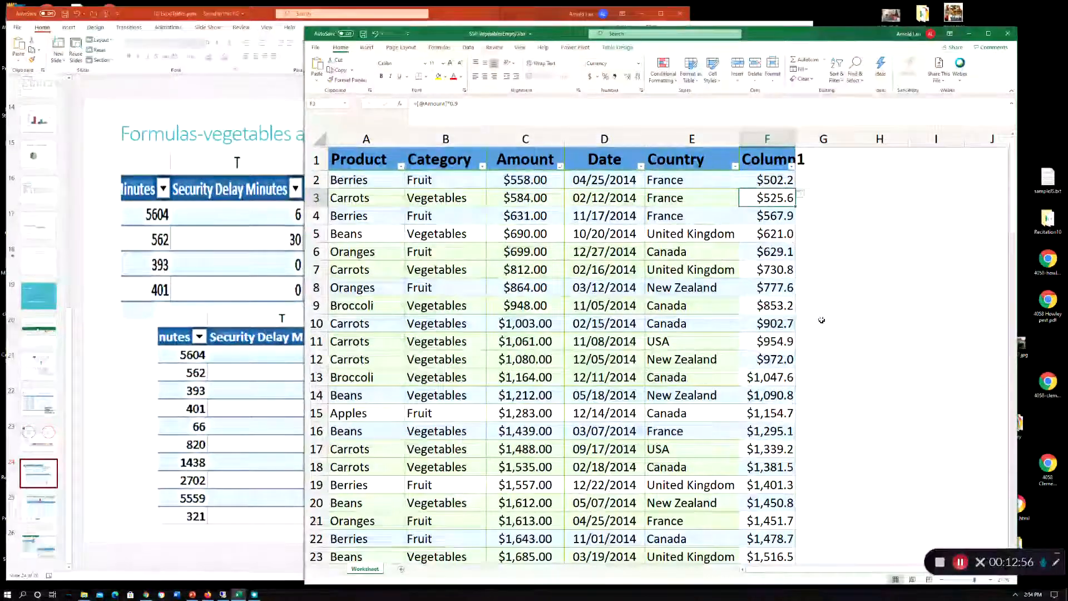
# Step: Examine the calculated column down to the table's last row to check that the formula filled every row
pyautogui.scroll(-7, 824, 319)
pyautogui.scroll(-12, 775, 318)
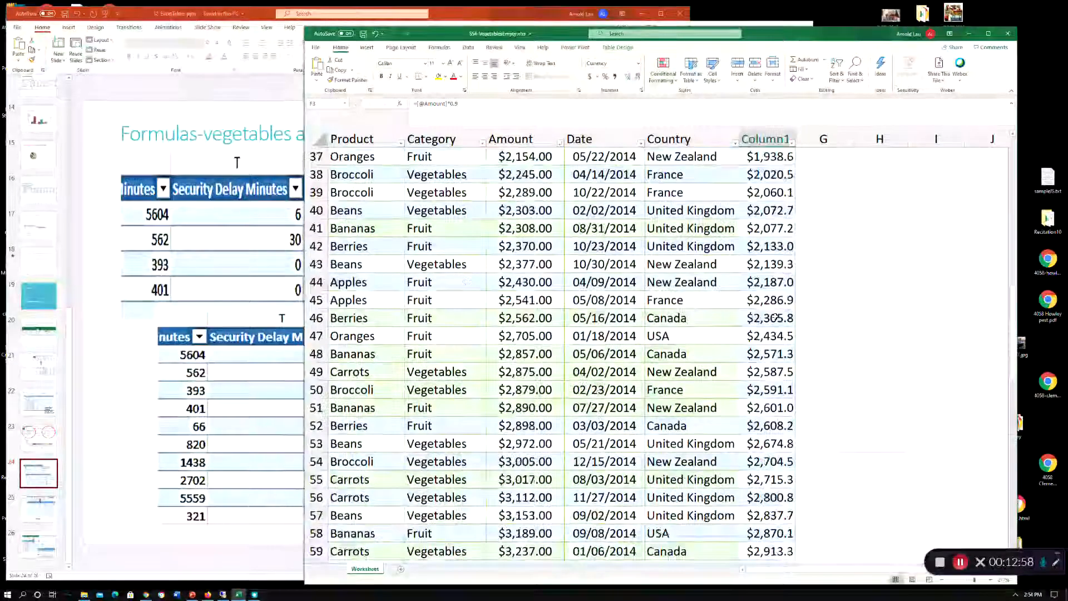
pyautogui.click(761, 318)
pyautogui.click(767, 336)
pyautogui.click(771, 354)
pyautogui.scroll(-1, 772, 354)
pyautogui.scroll(-9, 771, 354)
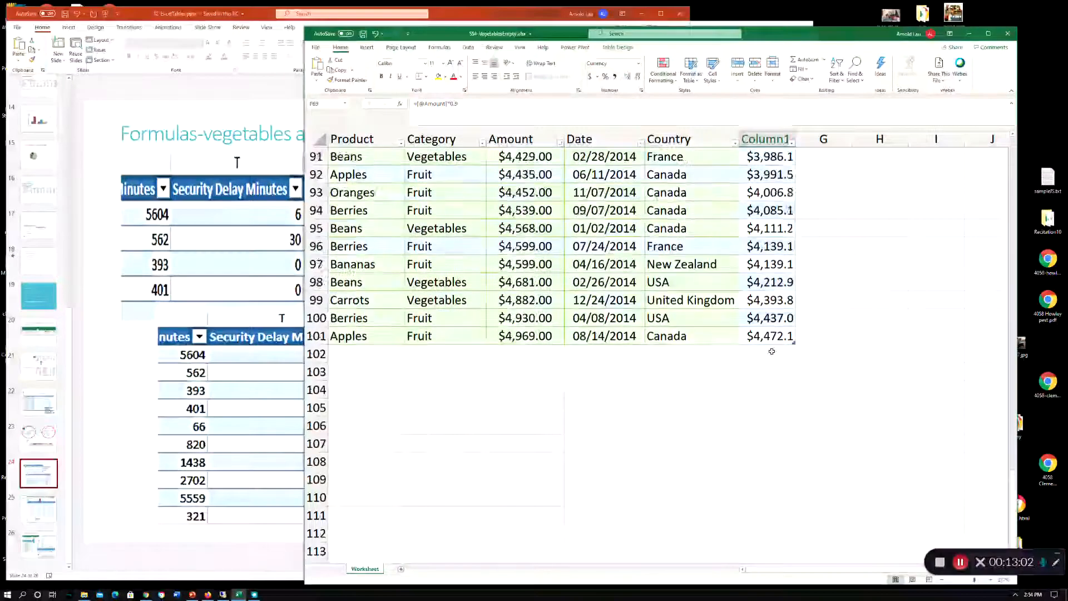
pyautogui.click(771, 354)
pyautogui.scroll(20, 772, 342)
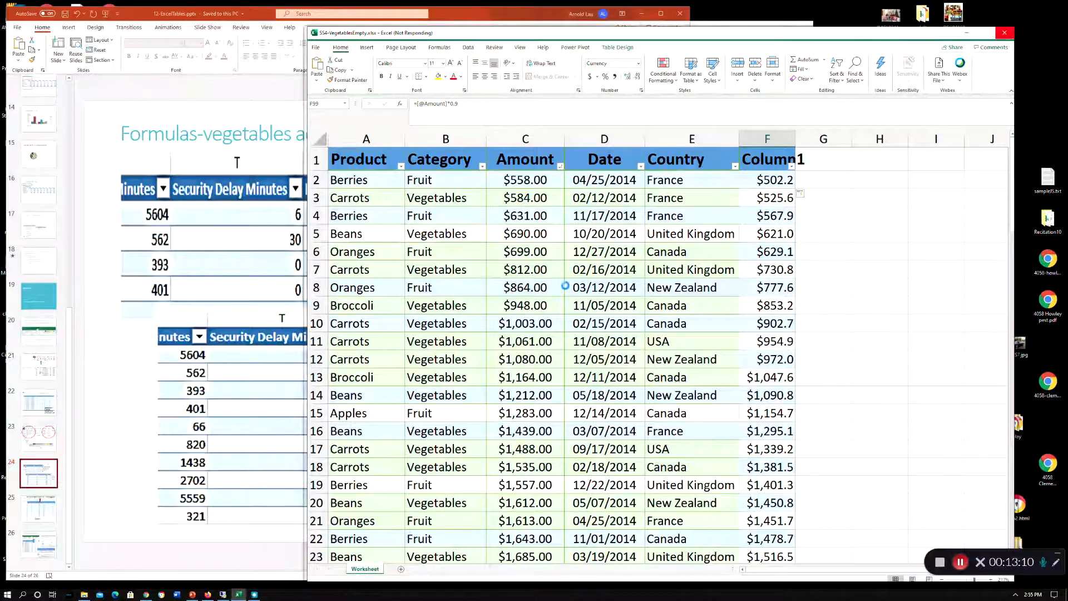
pyautogui.scroll(-11, 568, 280)
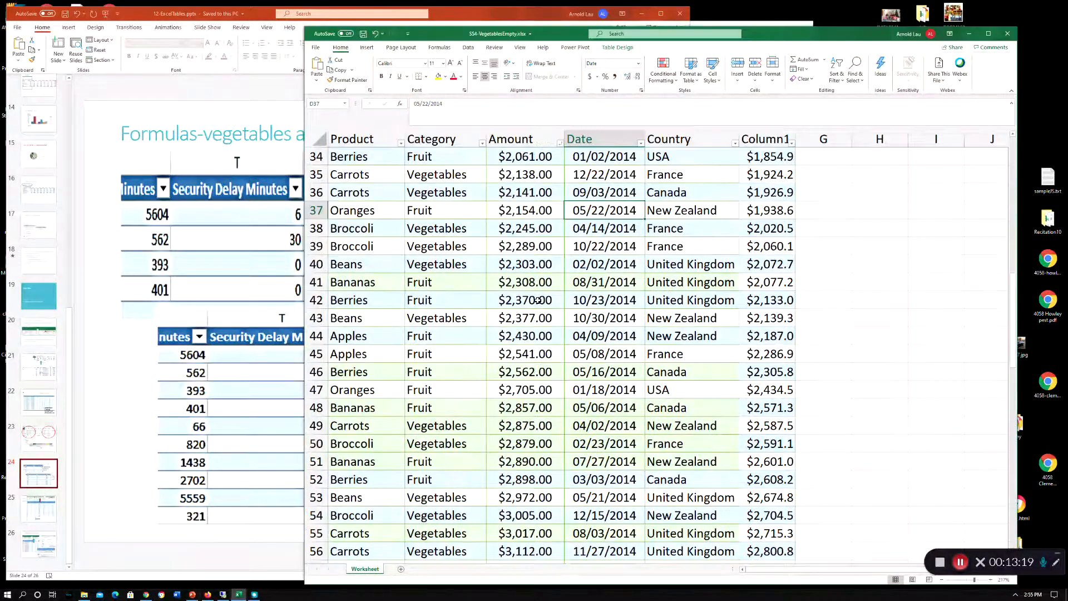
pyautogui.click(597, 231)
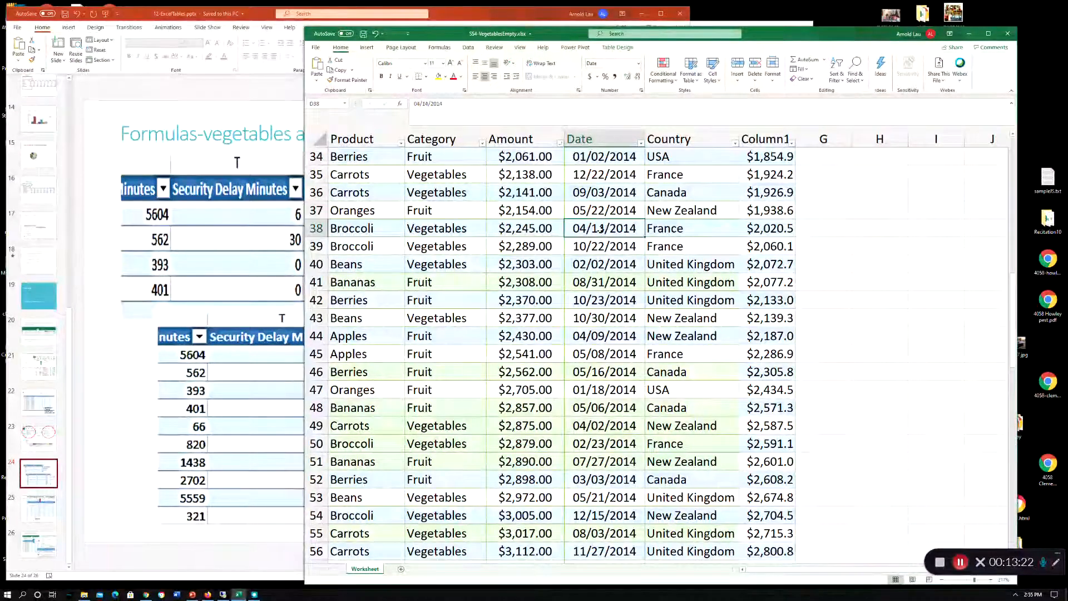
# Step: Switch to PowerPoint and show slide 25, "Total Row"
pyautogui.click(255, 18)
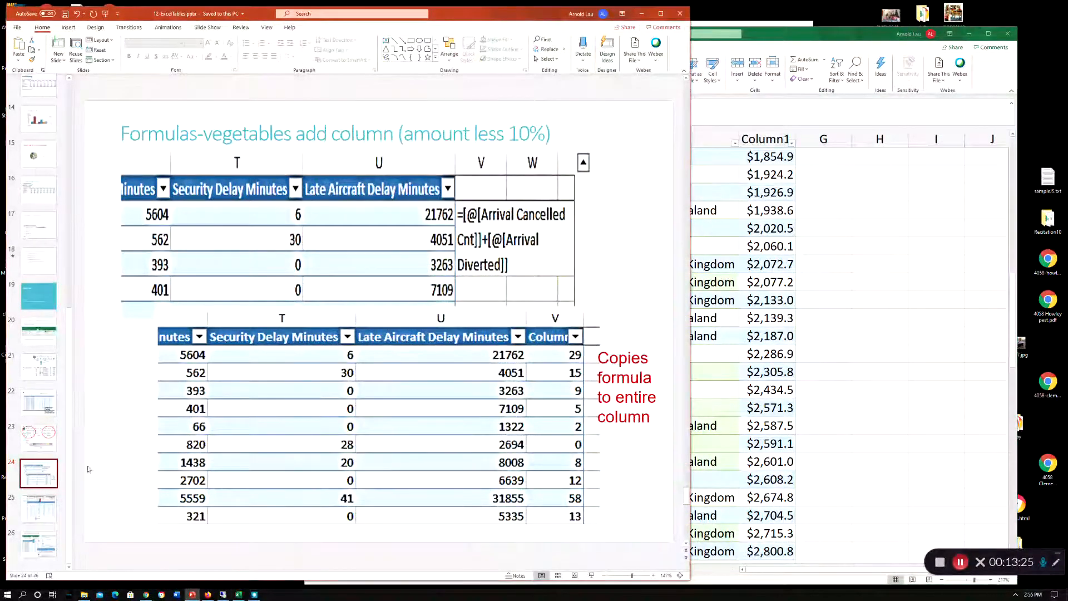
pyautogui.click(40, 516)
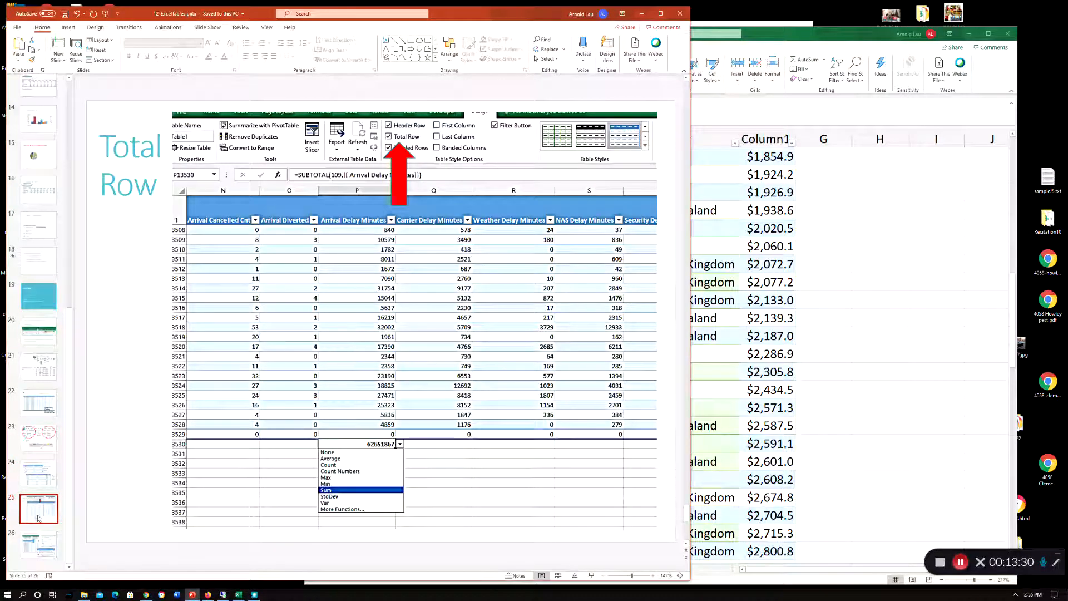
# Step: Switch back to Excel and add a total row to the vegetables table
pyautogui.click(801, 52)
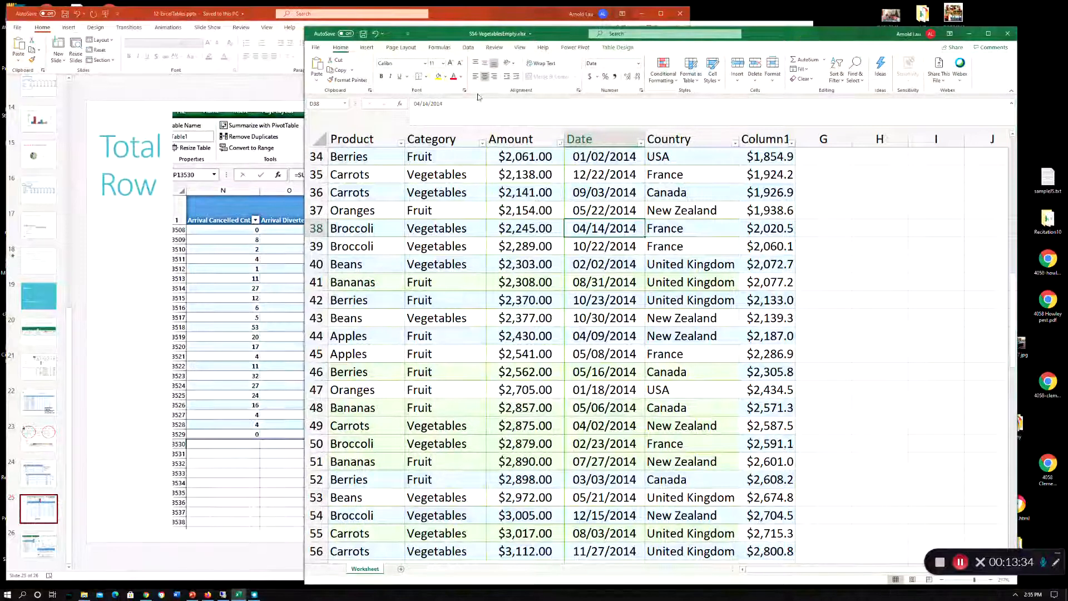
pyautogui.click(529, 283)
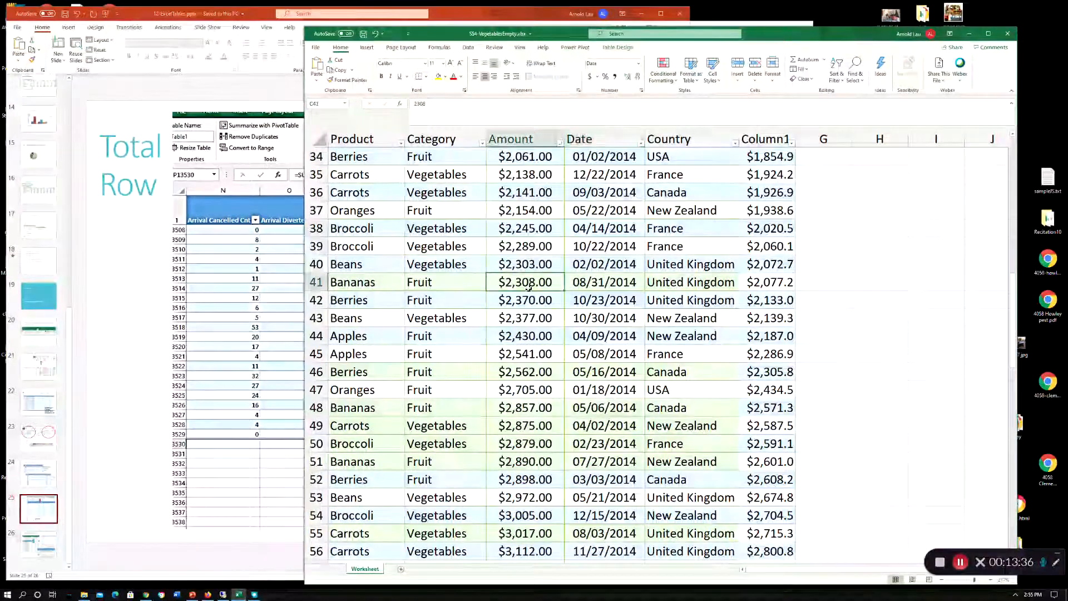
pyautogui.click(615, 48)
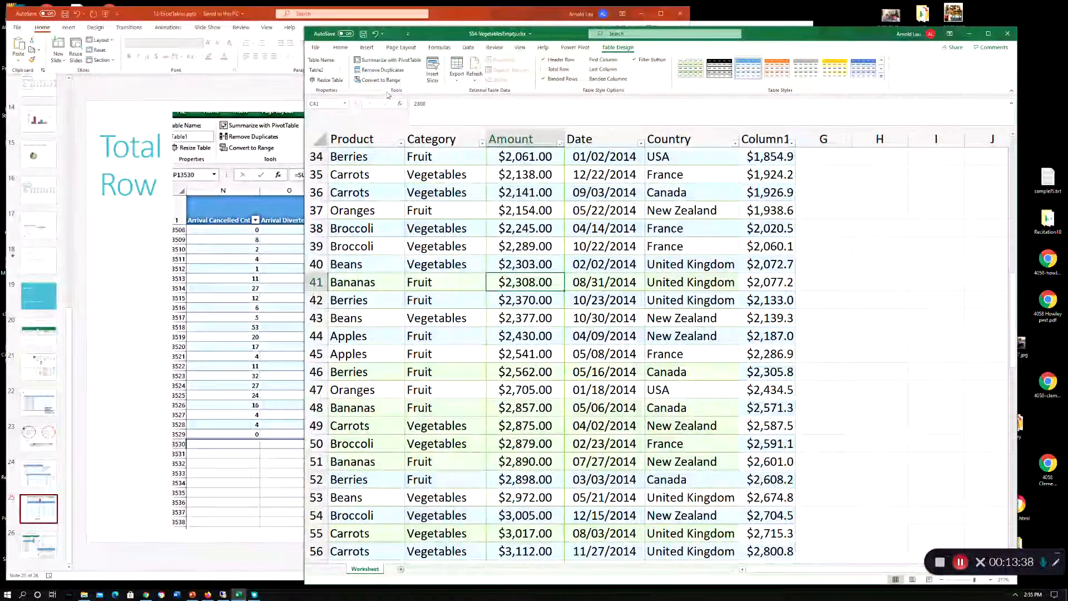
pyautogui.click(543, 69)
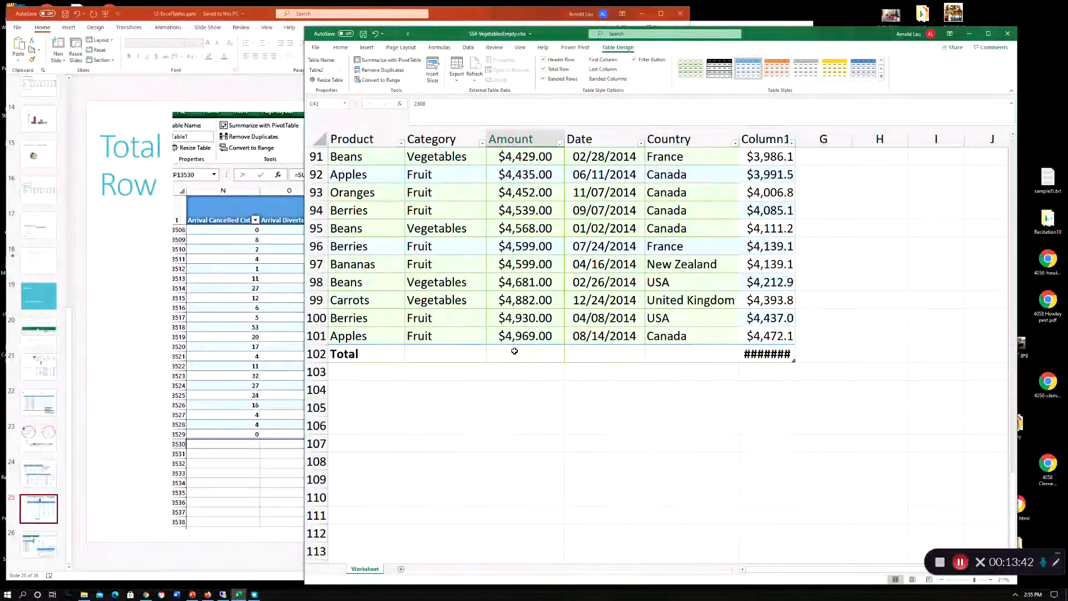
# Step: Widen Column1 so that its total fits the cell, and select the total cell F102
pyautogui.moveTo(794, 134); pyautogui.dragTo(814, 135)
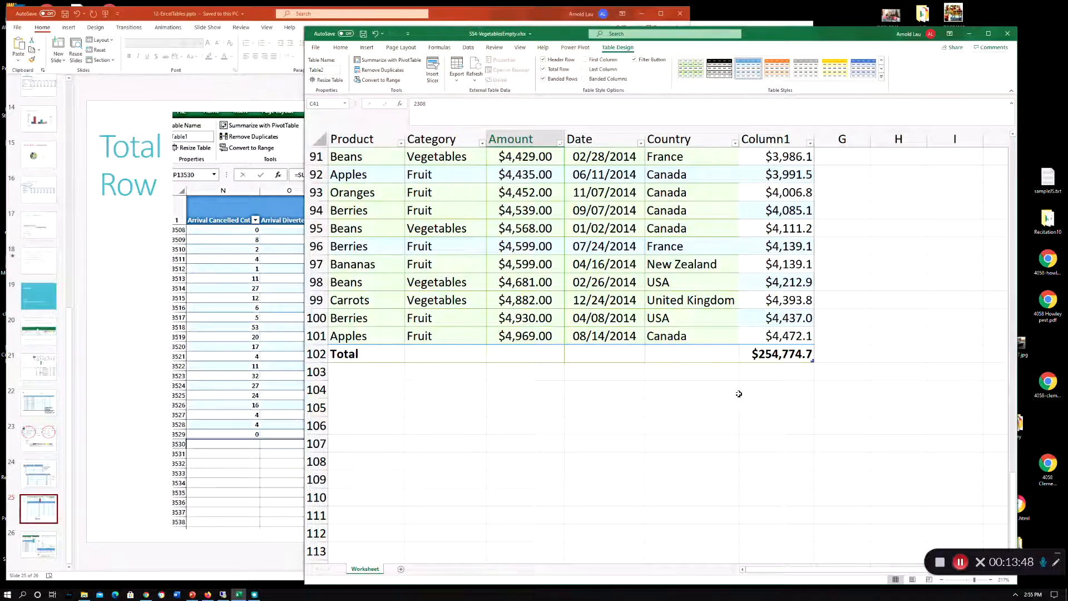
pyautogui.click(774, 354)
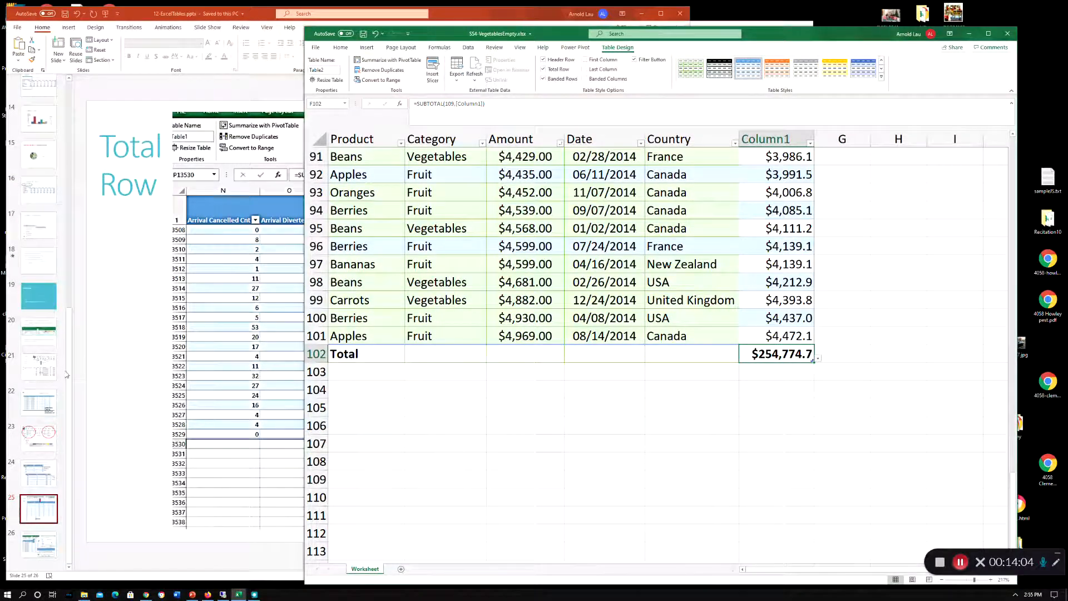
# Step: Bring PowerPoint forward briefly, return to Excel and set the Column1 total in F102 to Average
pyautogui.click(47, 552)
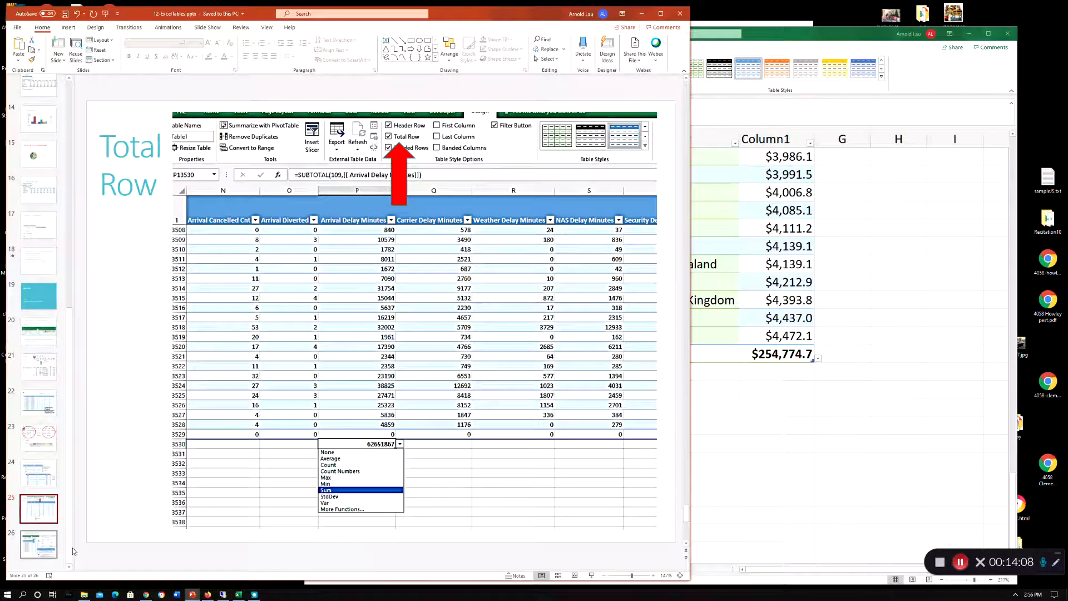
pyautogui.click(810, 363)
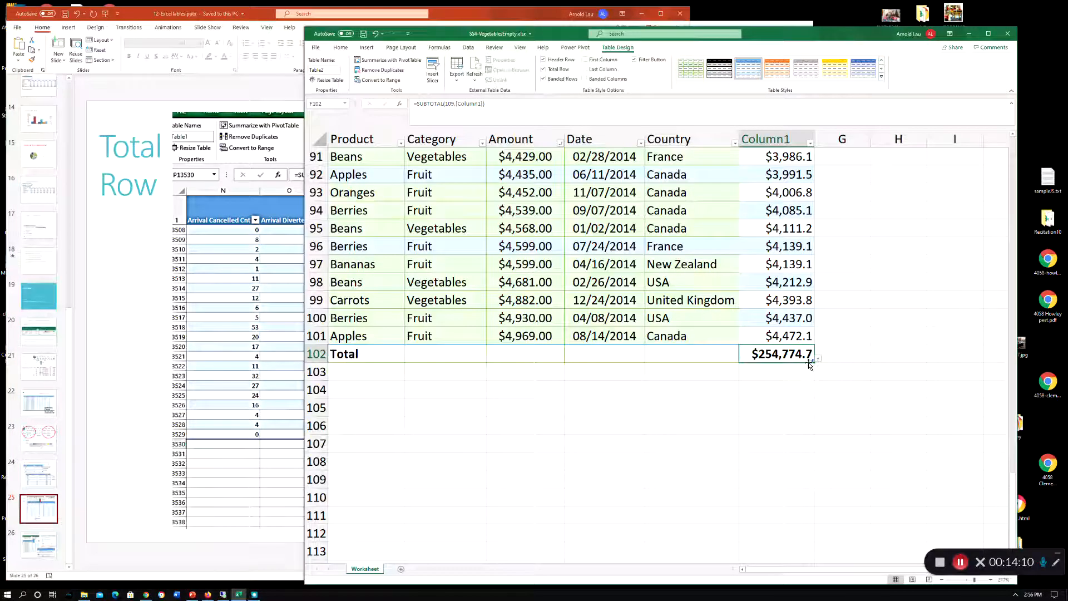
pyautogui.click(819, 360)
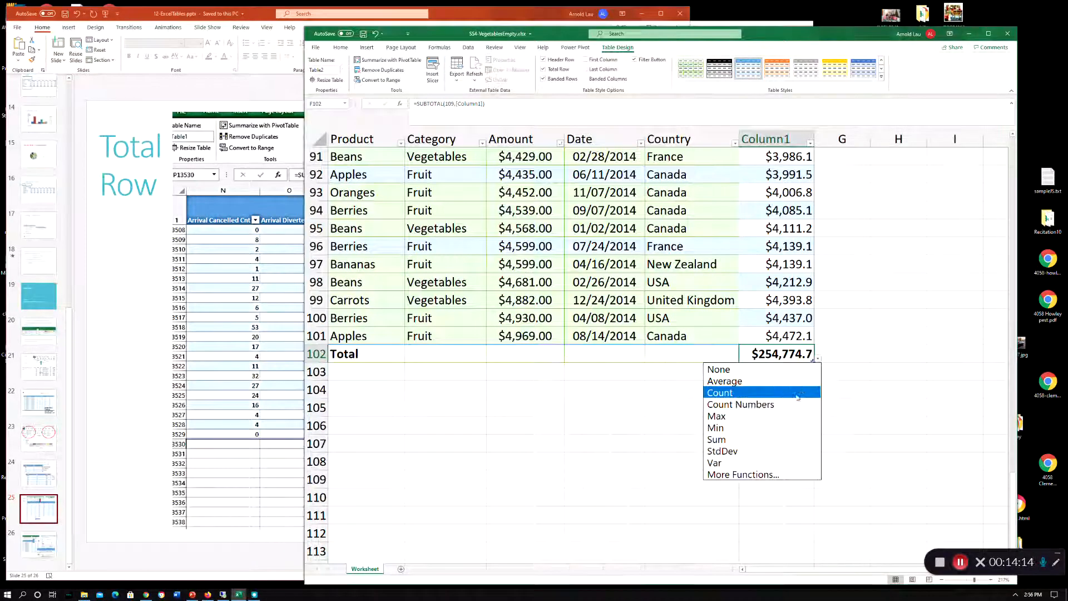
pyautogui.press('Escape')
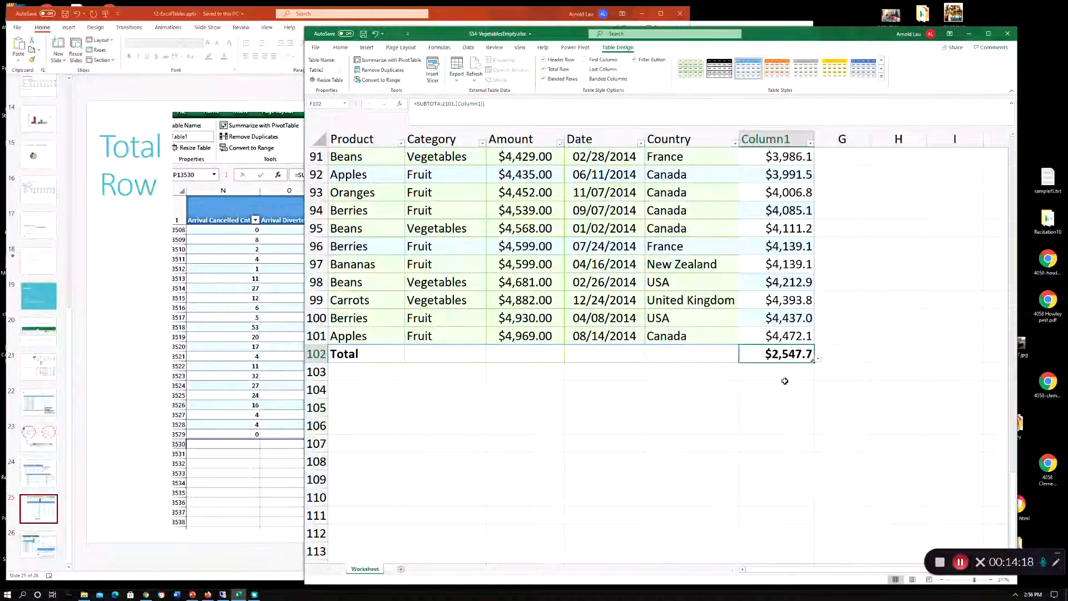
# Step: Set the Column1 total in the table's total row to Max
pyautogui.click(819, 359)
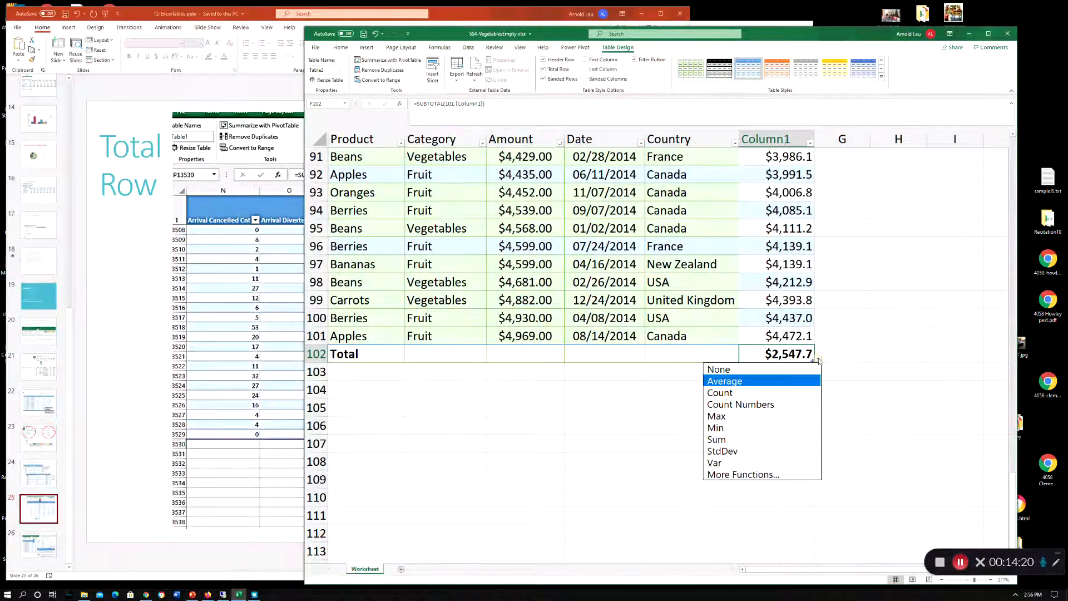
pyautogui.click(795, 416)
pyautogui.click(818, 358)
pyautogui.click(800, 393)
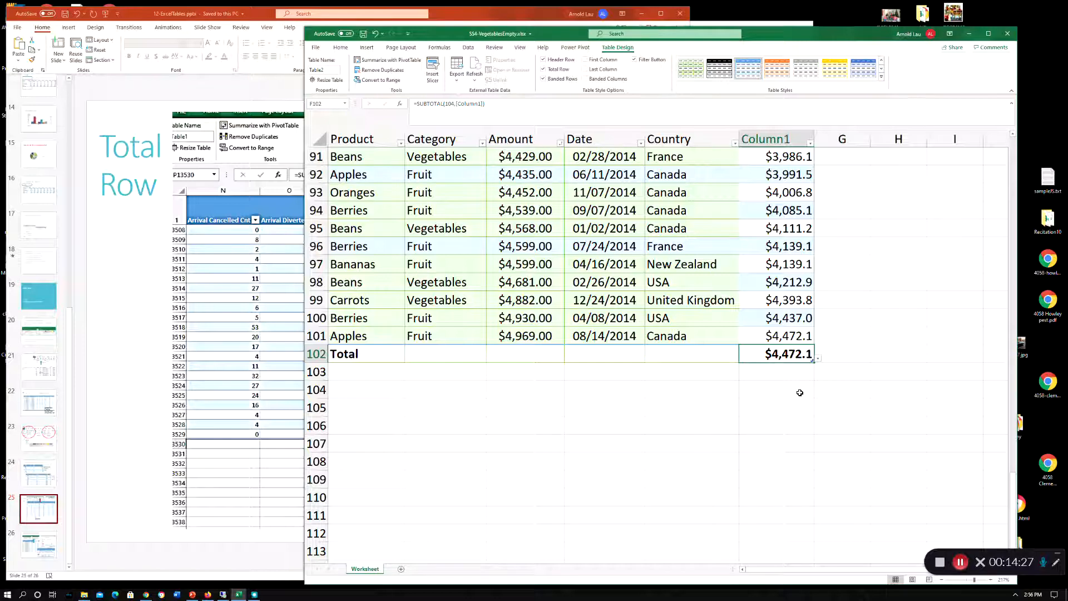
pyautogui.click(818, 359)
pyautogui.click(784, 414)
pyautogui.scroll(16, 732, 354)
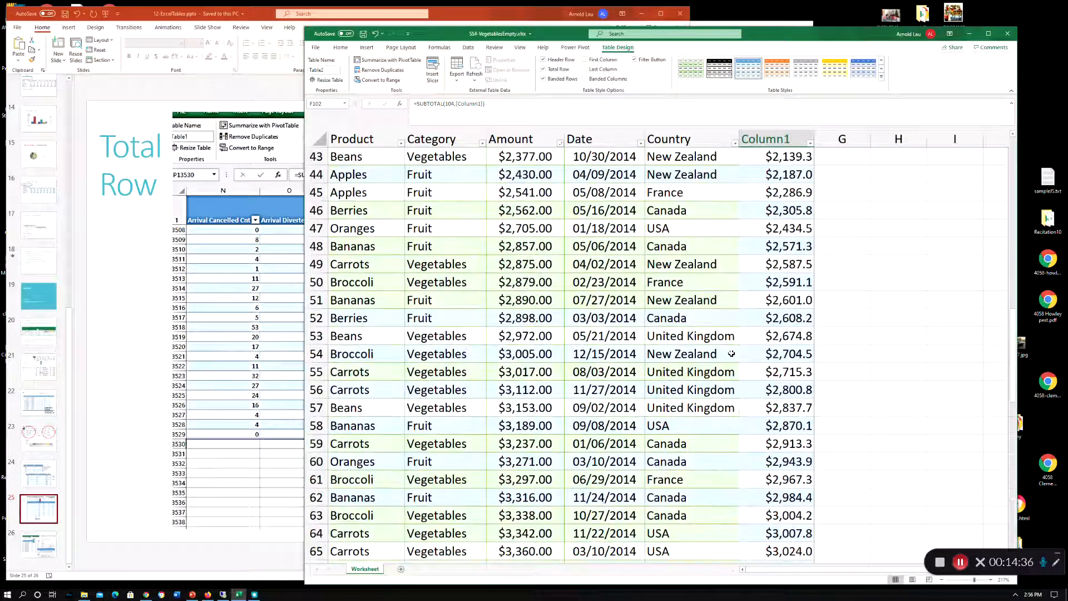
pyautogui.scroll(-8, 732, 354)
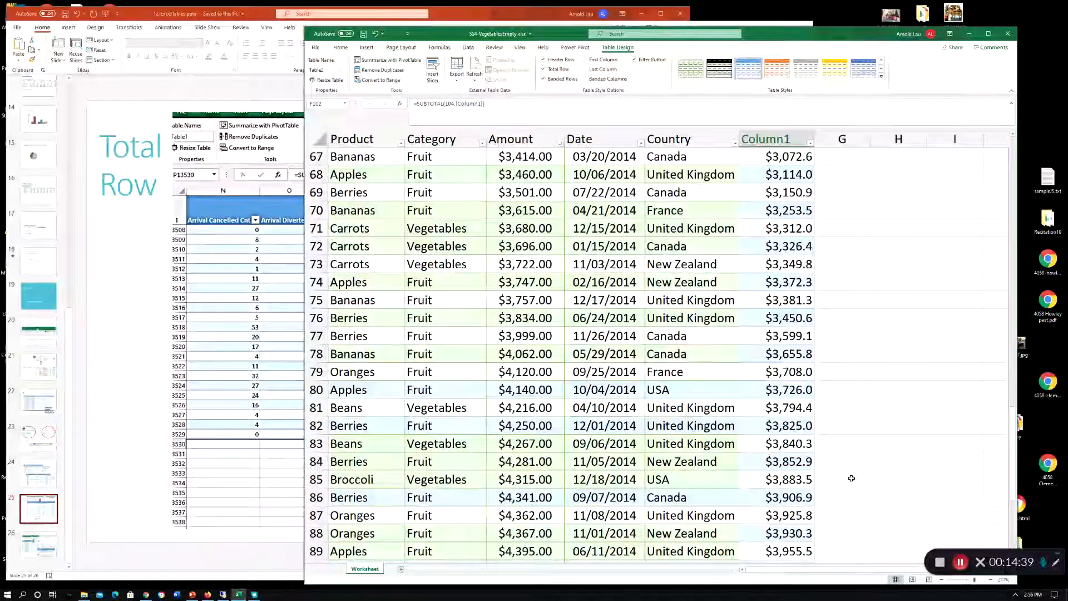
pyautogui.scroll(-6, 704, 410)
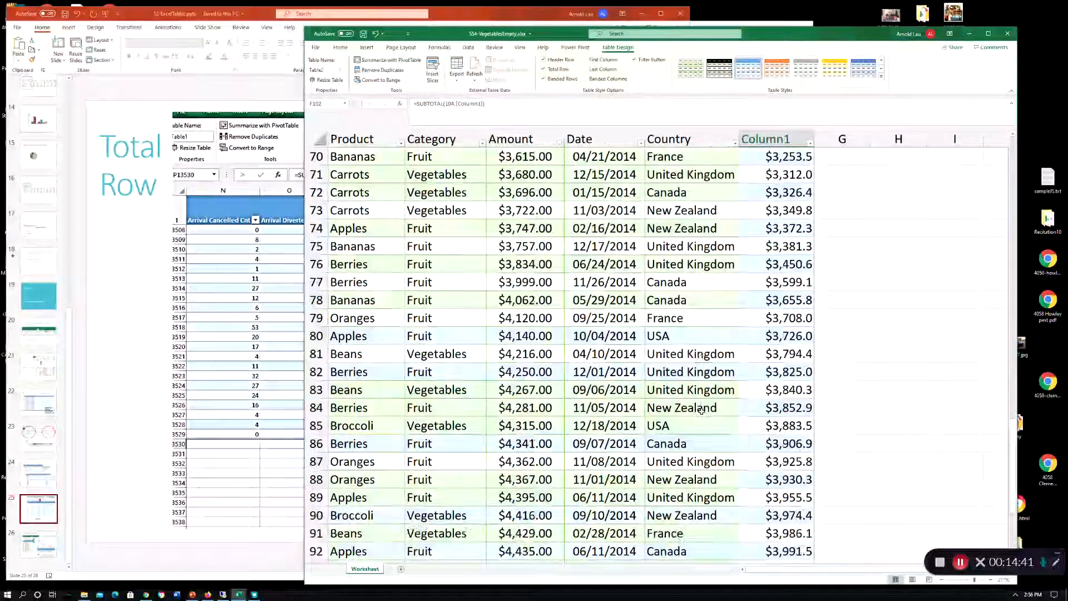